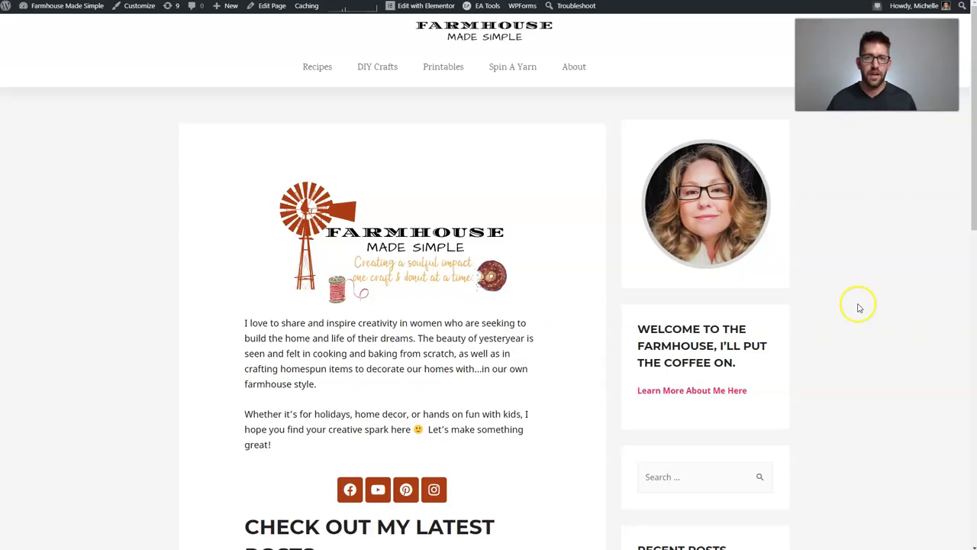
# Scan the homepage's latest posts and recipes box, then open the DIY Crafts archive with First Craft Post.
pyautogui.scroll(-5, 623, 218)
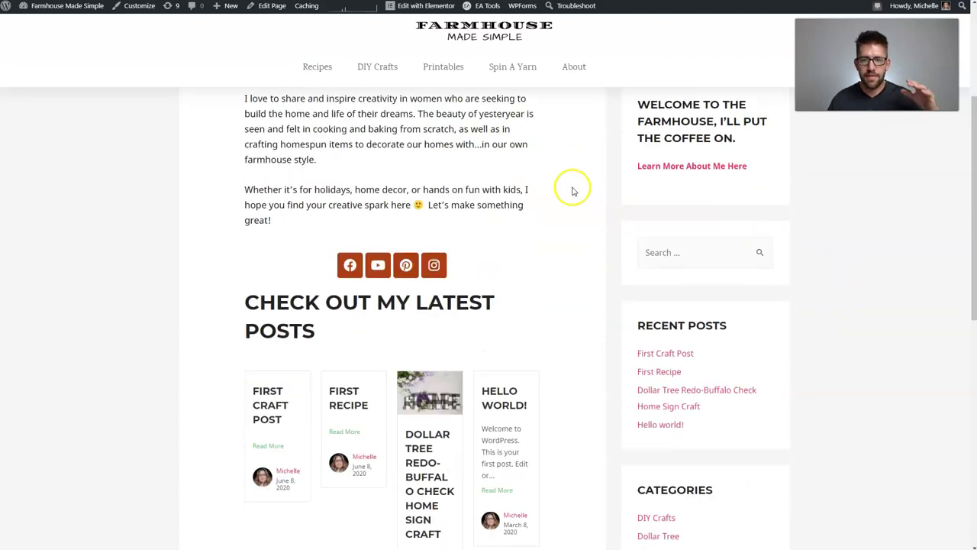
pyautogui.scroll(-3, 359, 218)
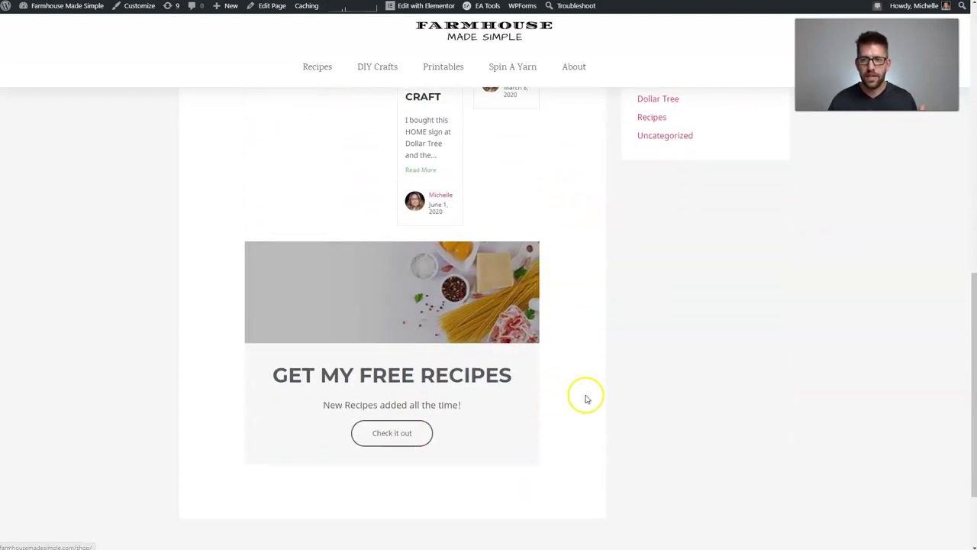
pyautogui.scroll(8, 585, 397)
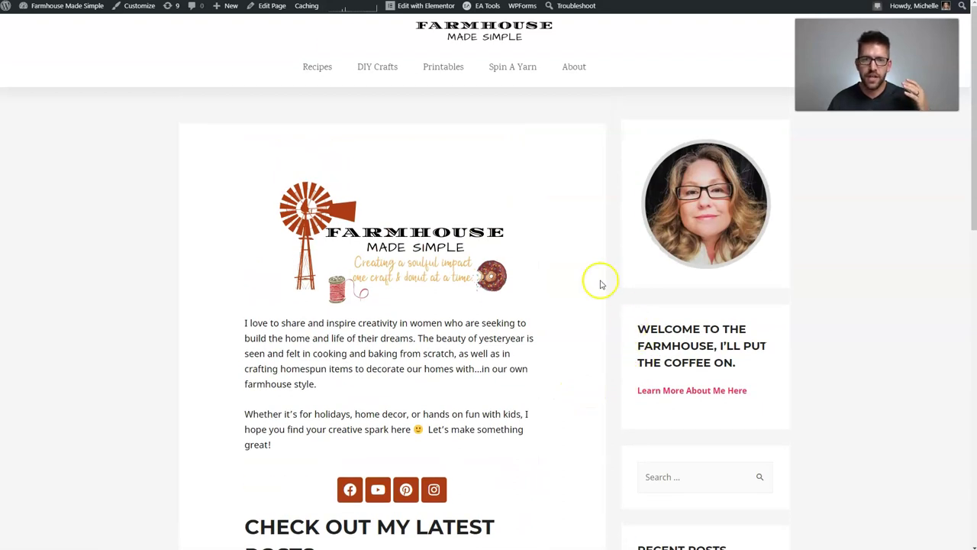
pyautogui.click(377, 74)
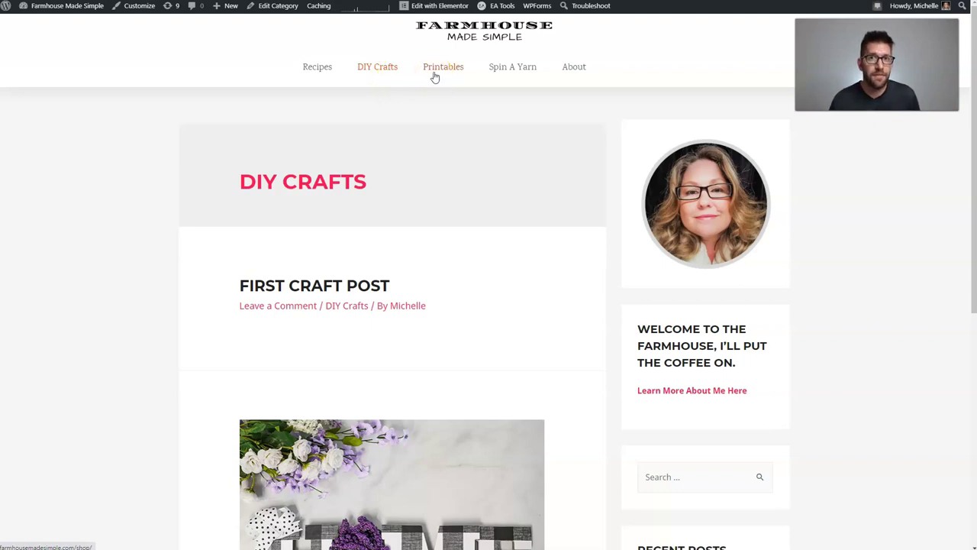
# Scan the DIY Crafts archive down to its footer, then go to the Printables menu item.
pyautogui.scroll(-5, 482, 152)
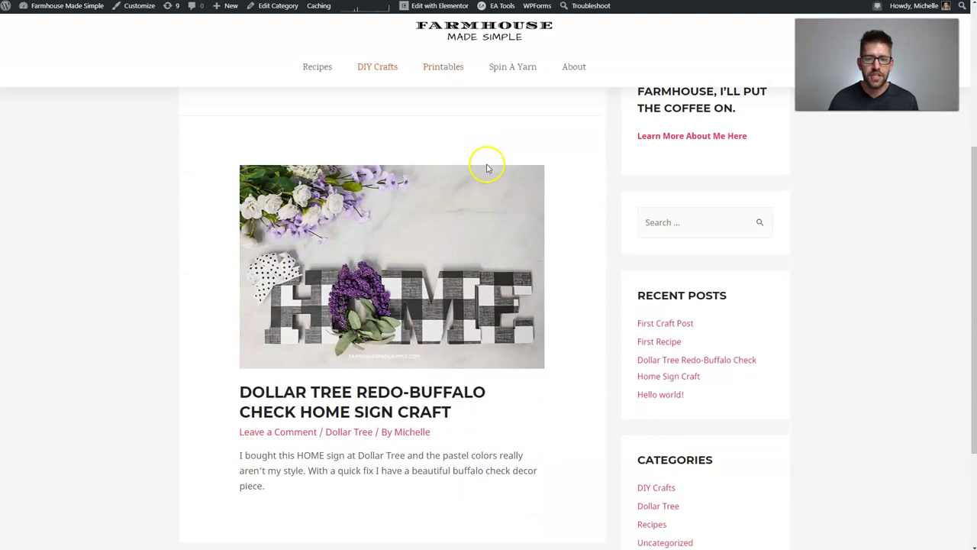
pyautogui.scroll(-1, 487, 168)
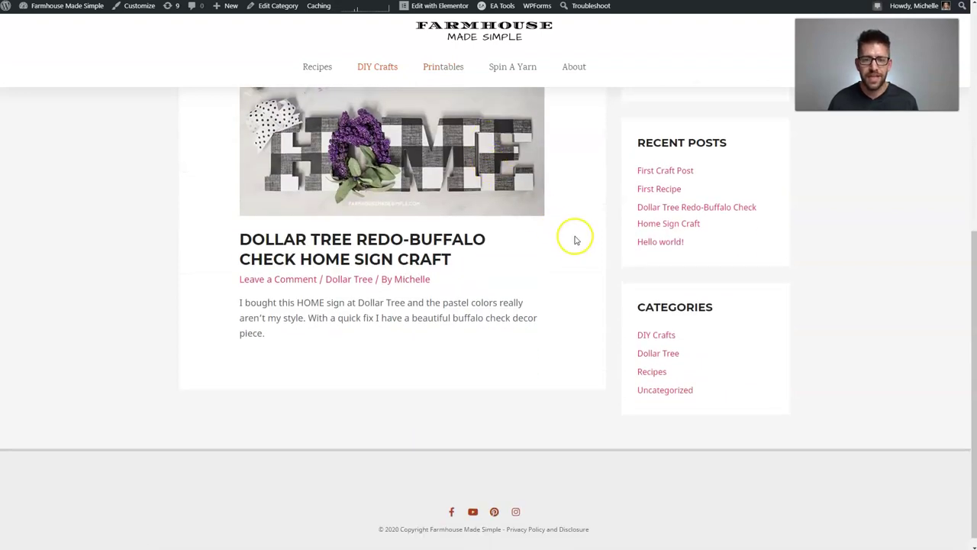
pyautogui.scroll(6, 534, 191)
pyautogui.click(432, 73)
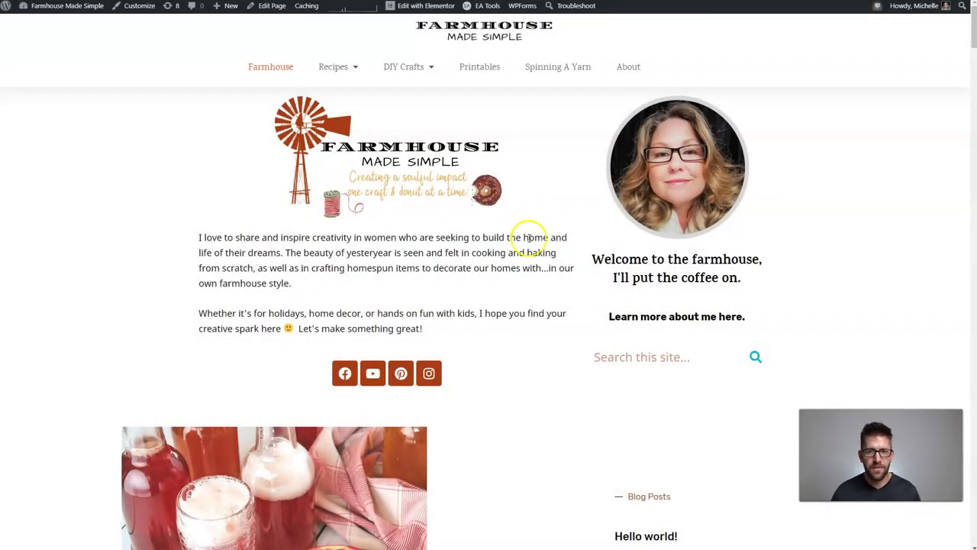
# Review the Popular Recipes, Farmhouse Inspiration and Printables sections, then reveal the Recipes subcategory dropdown.
pyautogui.scroll(-5, 539, 271)
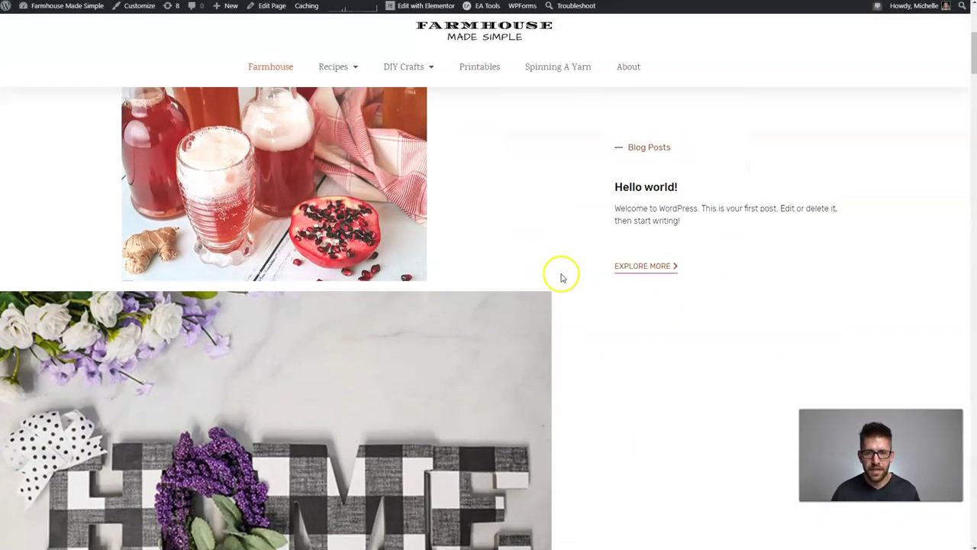
pyautogui.scroll(5, 560, 275)
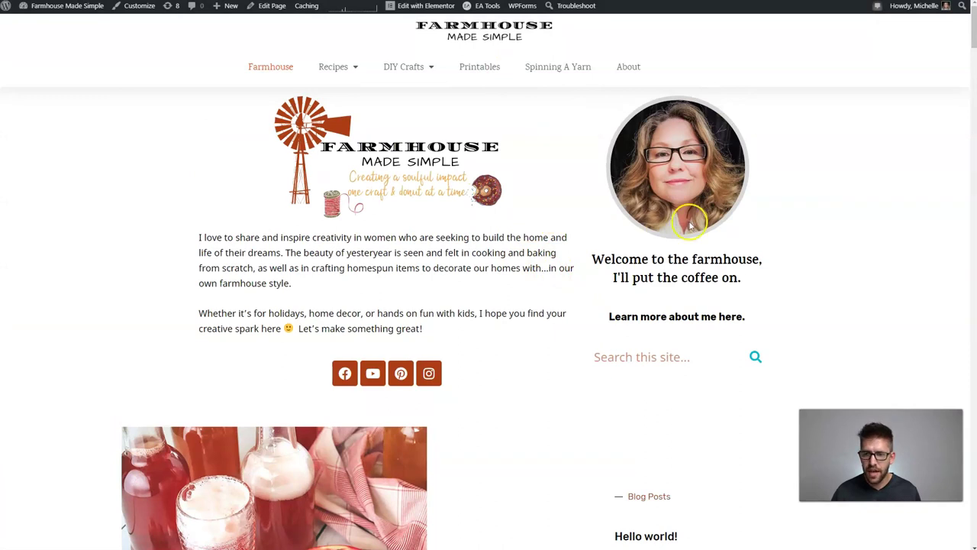
pyautogui.scroll(-2, 685, 221)
pyautogui.scroll(-6, 684, 227)
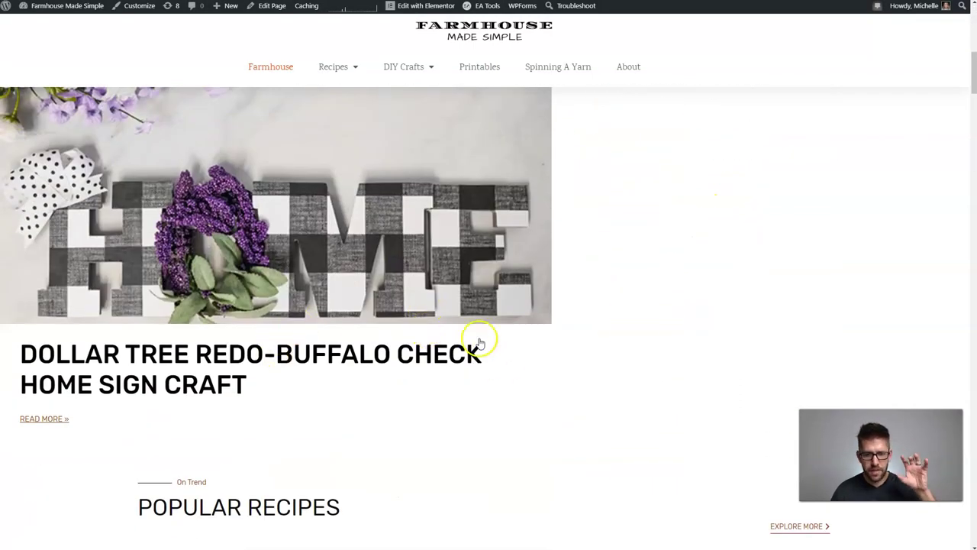
pyautogui.scroll(3, 442, 325)
pyautogui.scroll(6, 442, 325)
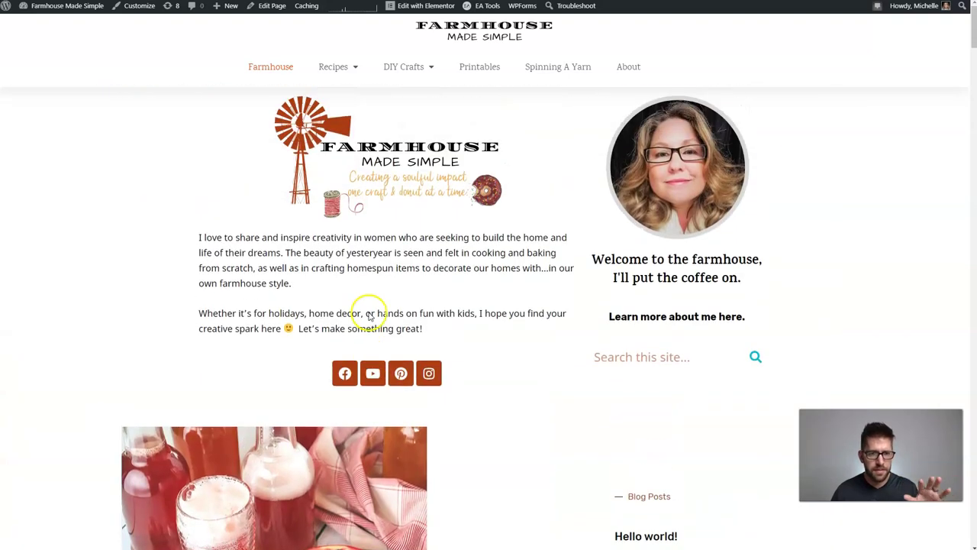
pyautogui.scroll(-5, 523, 268)
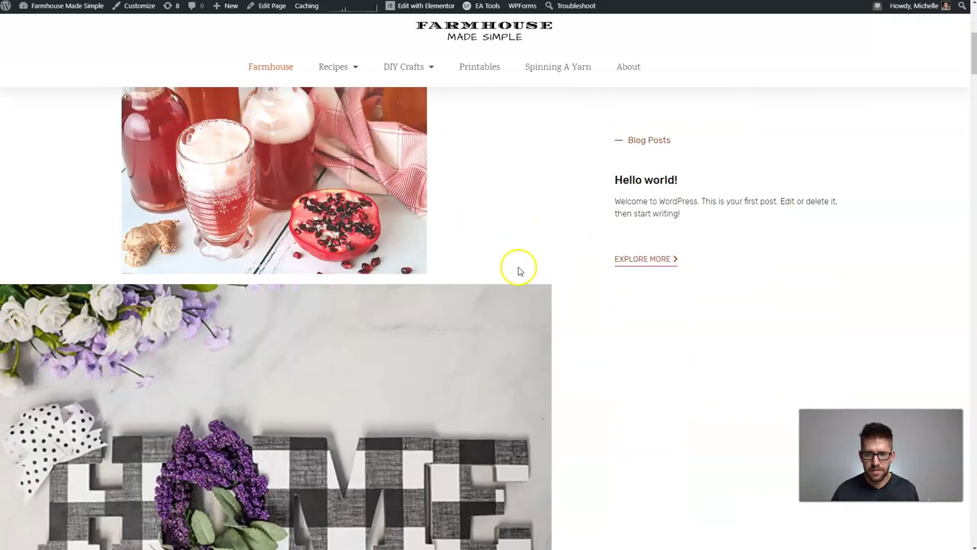
pyautogui.scroll(-2, 682, 309)
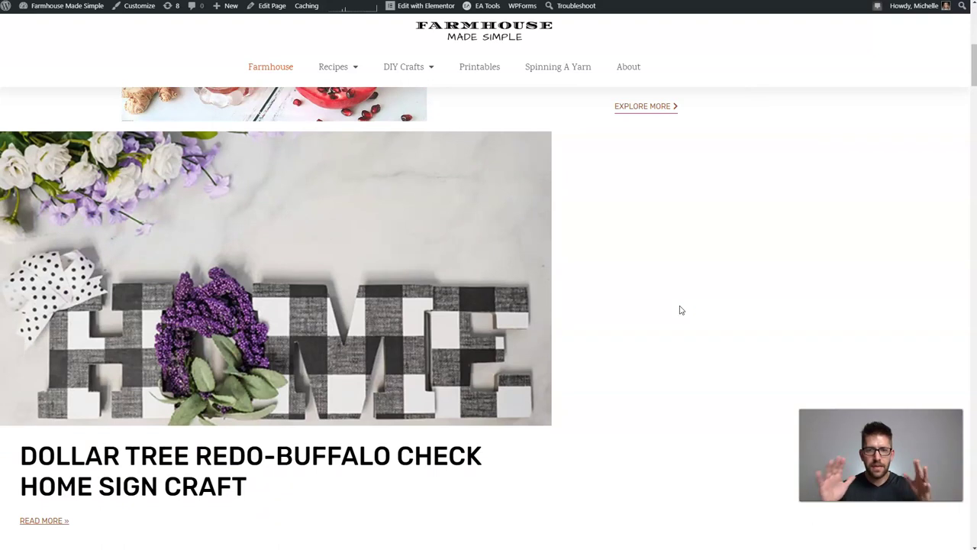
pyautogui.scroll(1, 681, 310)
pyautogui.scroll(-7, 676, 314)
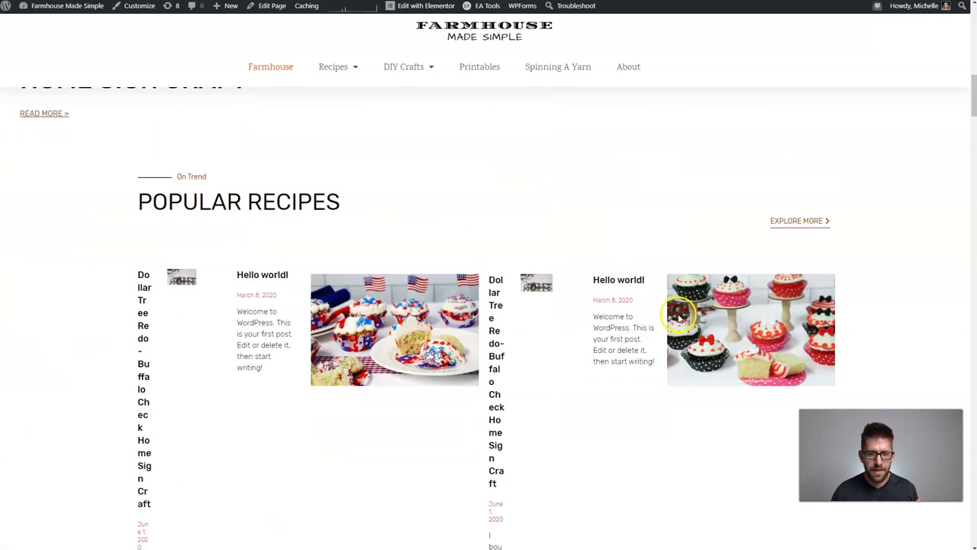
pyautogui.scroll(-1, 676, 321)
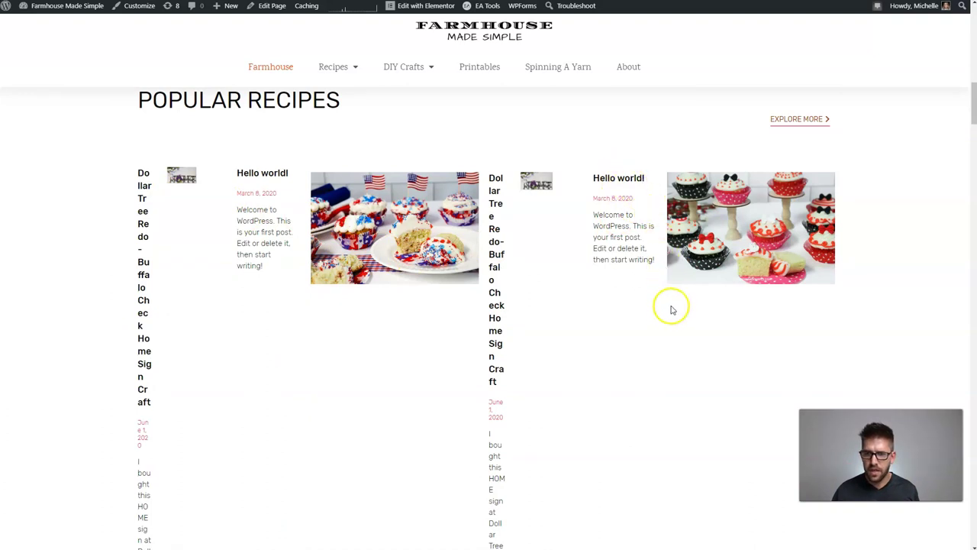
pyautogui.scroll(-5, 669, 308)
pyautogui.scroll(-8, 671, 309)
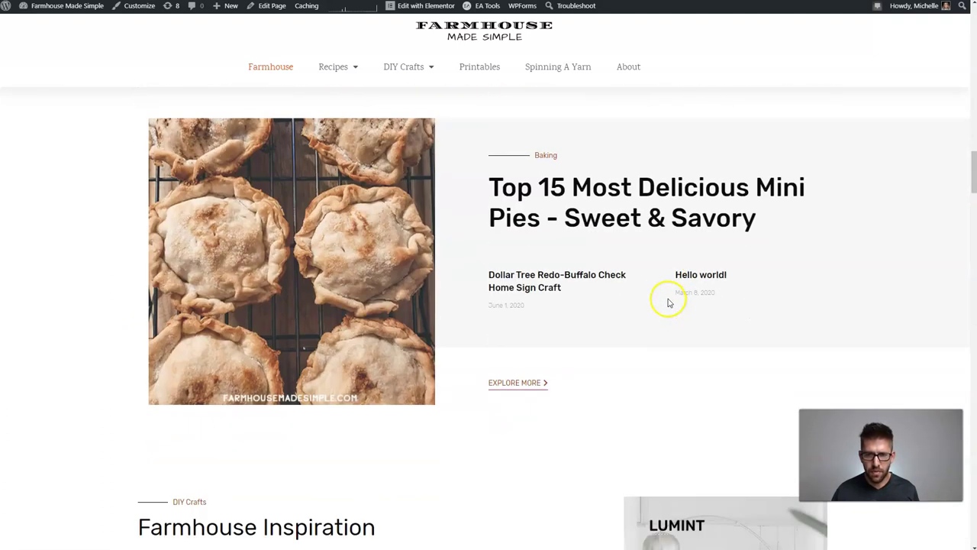
pyautogui.scroll(-5, 668, 304)
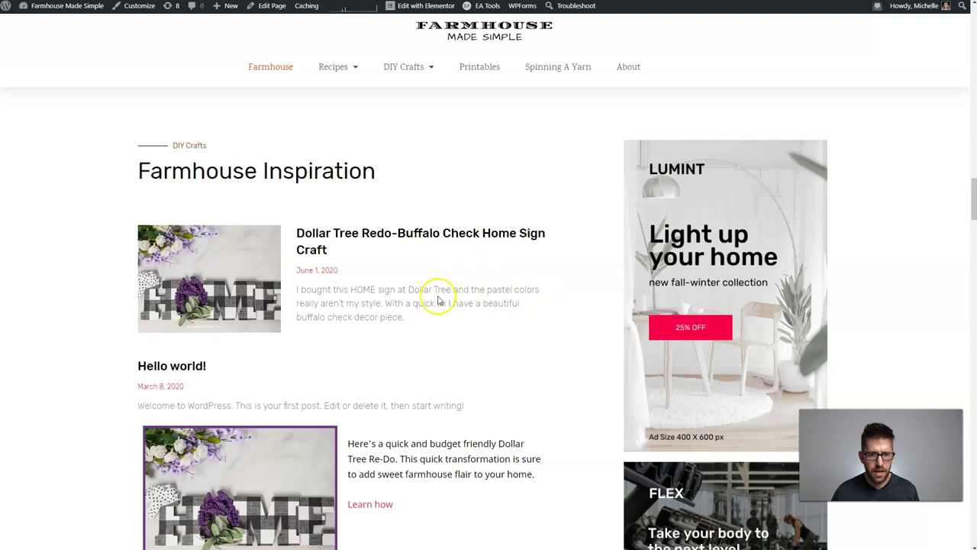
pyautogui.scroll(-6, 381, 308)
pyautogui.scroll(-10, 377, 309)
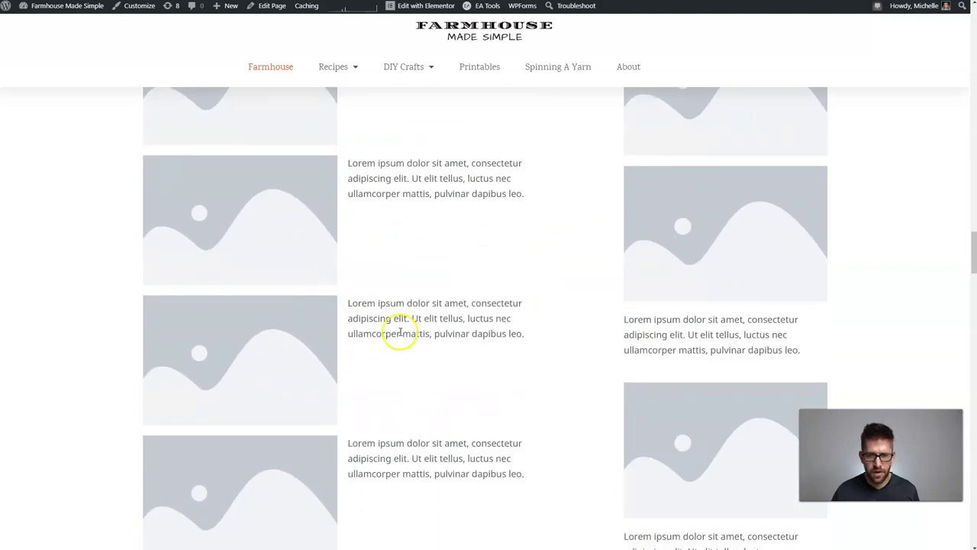
pyautogui.moveTo(339, 75)
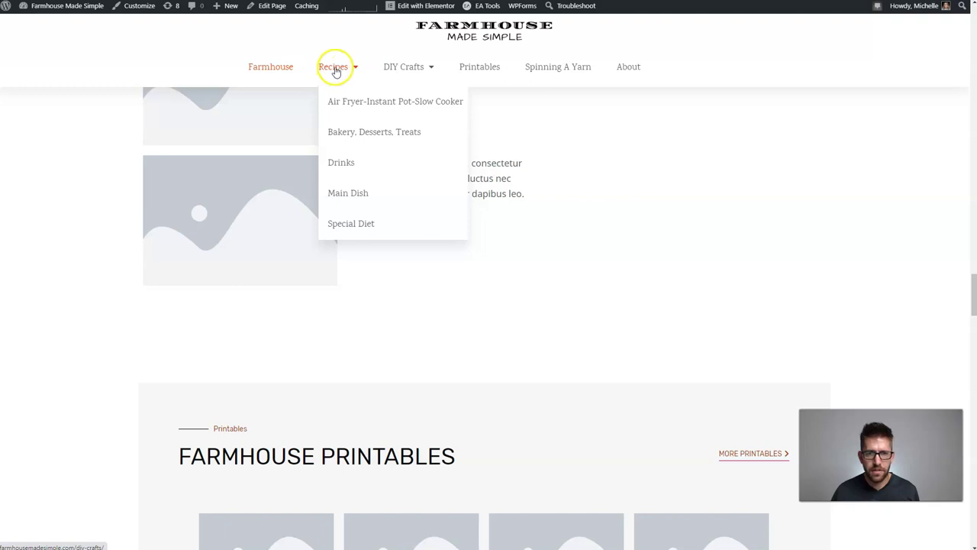
pyautogui.click(353, 164)
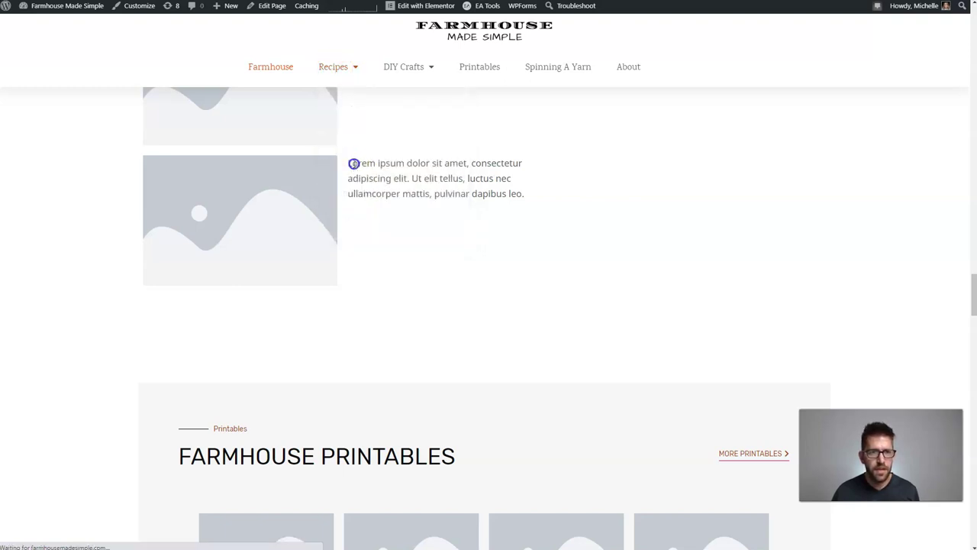
pyautogui.scroll(-7, 538, 164)
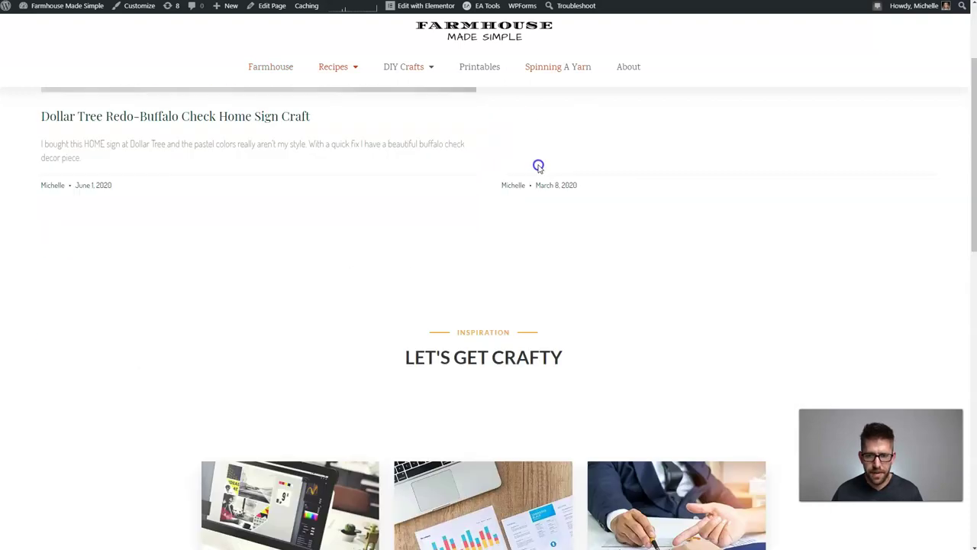
pyautogui.scroll(-3, 505, 183)
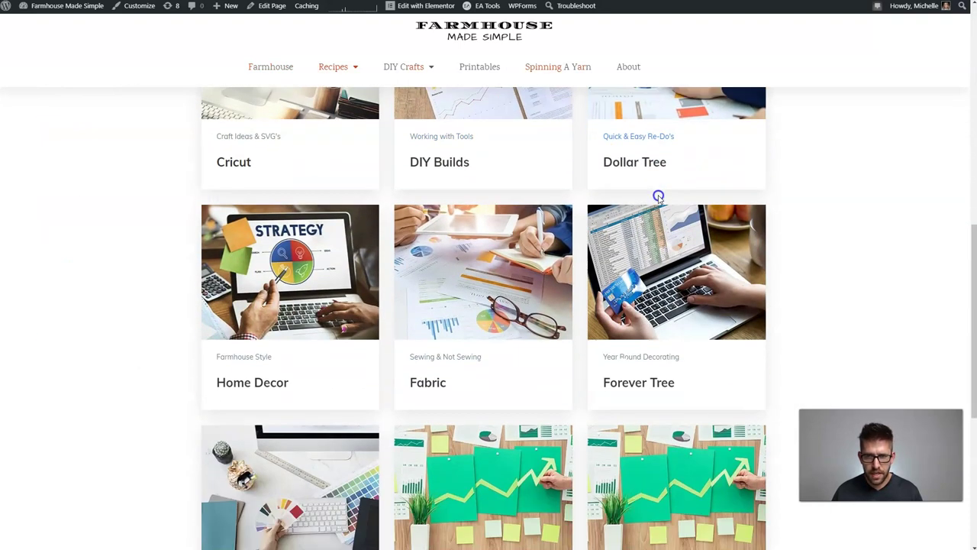
pyautogui.scroll(5, 480, 207)
pyautogui.scroll(1, 386, 206)
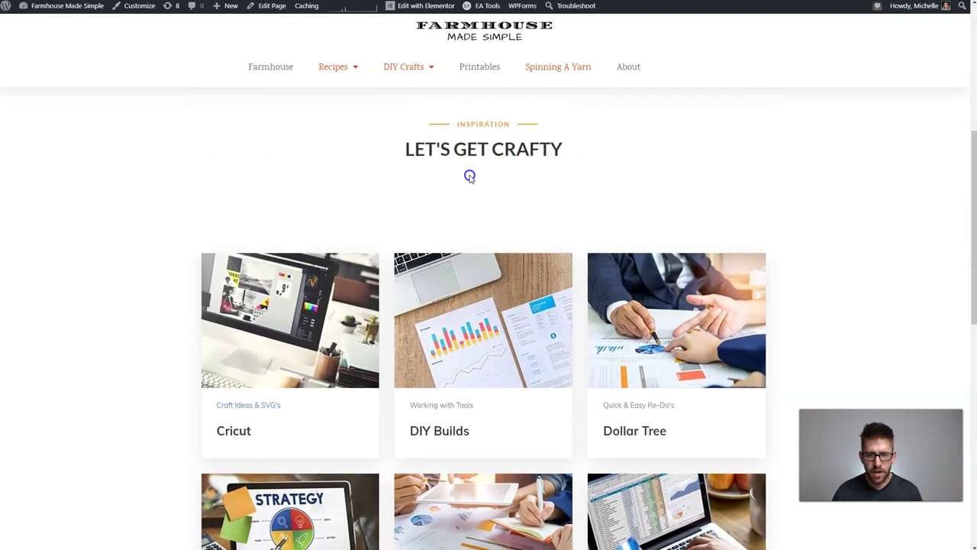
pyautogui.scroll(-5, 468, 174)
pyautogui.scroll(-4, 352, 171)
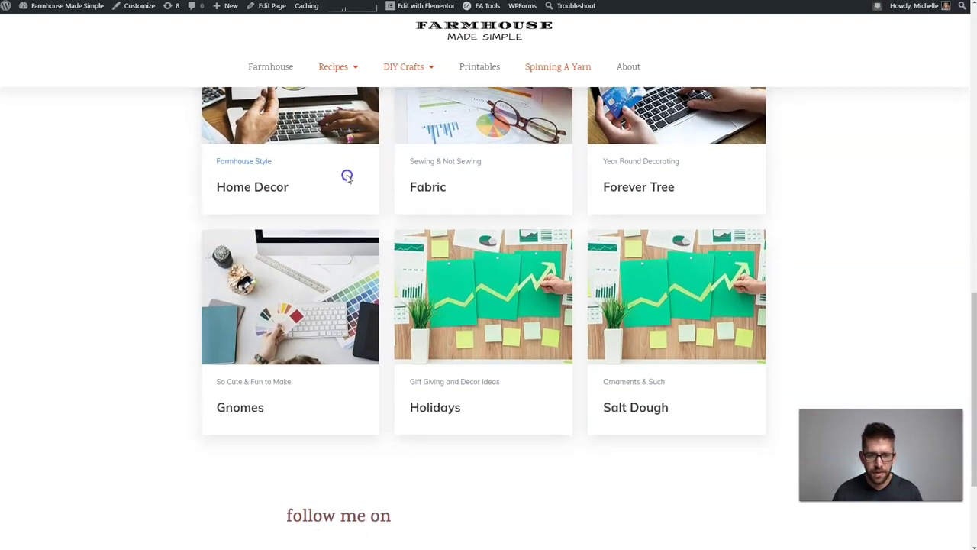
pyautogui.scroll(5, 491, 329)
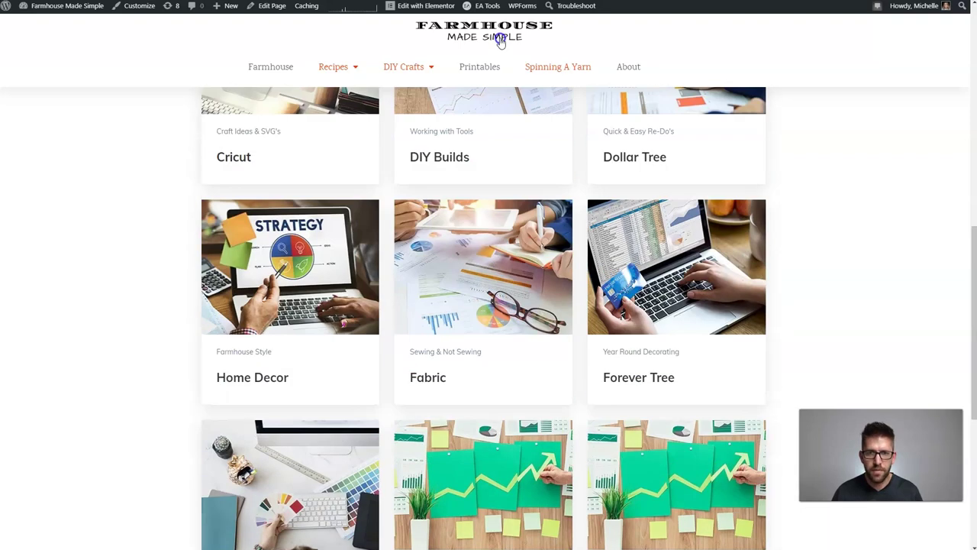
pyautogui.click(478, 68)
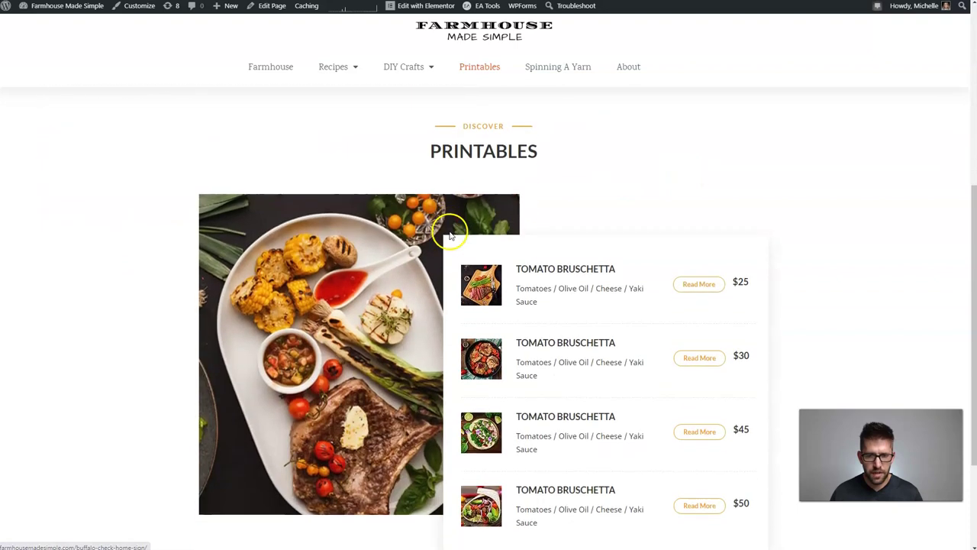
pyautogui.scroll(-3, 464, 196)
pyautogui.scroll(2, 465, 196)
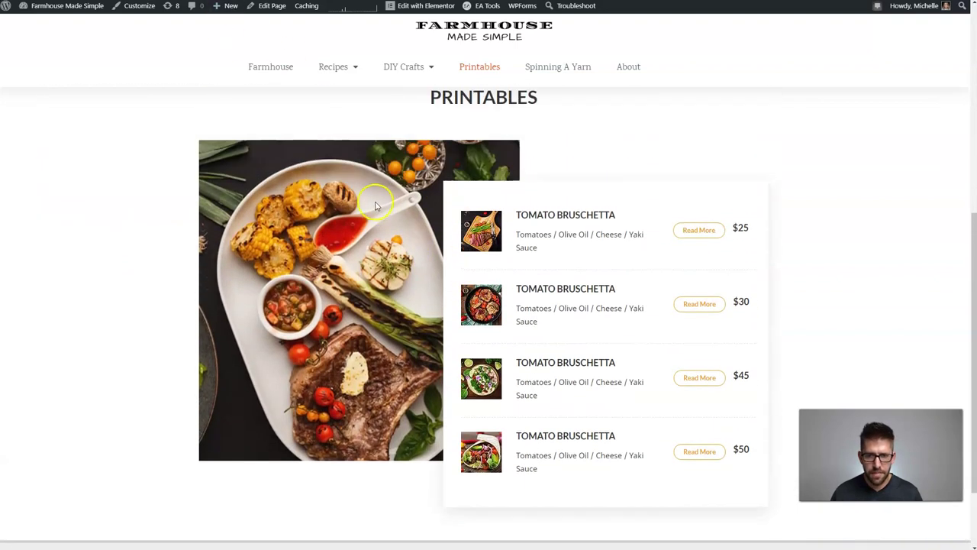
pyautogui.click(712, 233)
pyautogui.click(713, 189)
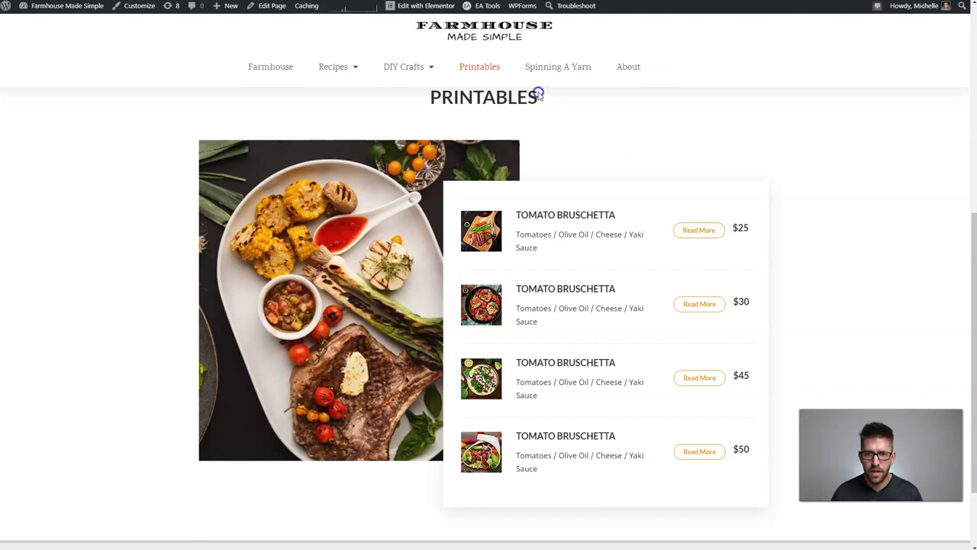
pyautogui.scroll(2, 466, 106)
pyautogui.scroll(3, 541, 262)
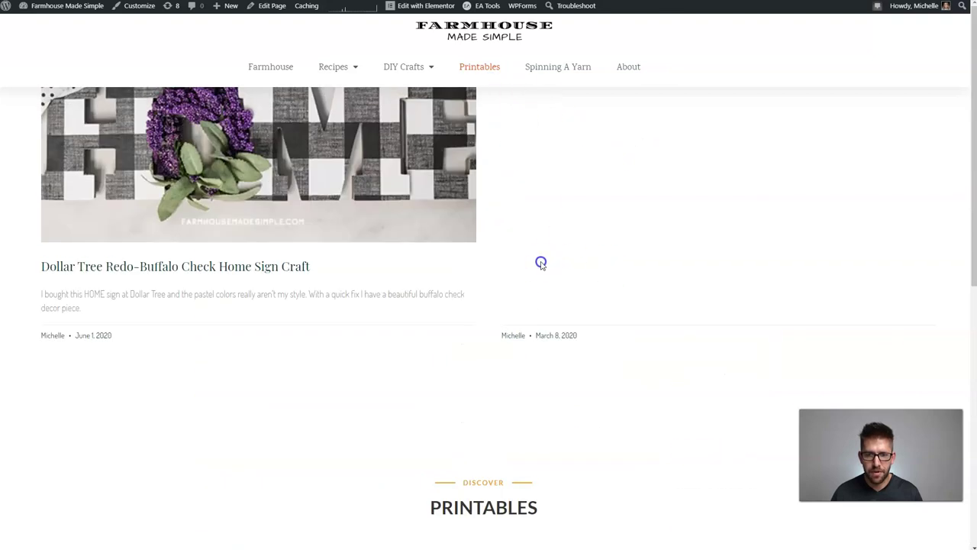
pyautogui.scroll(-3, 508, 303)
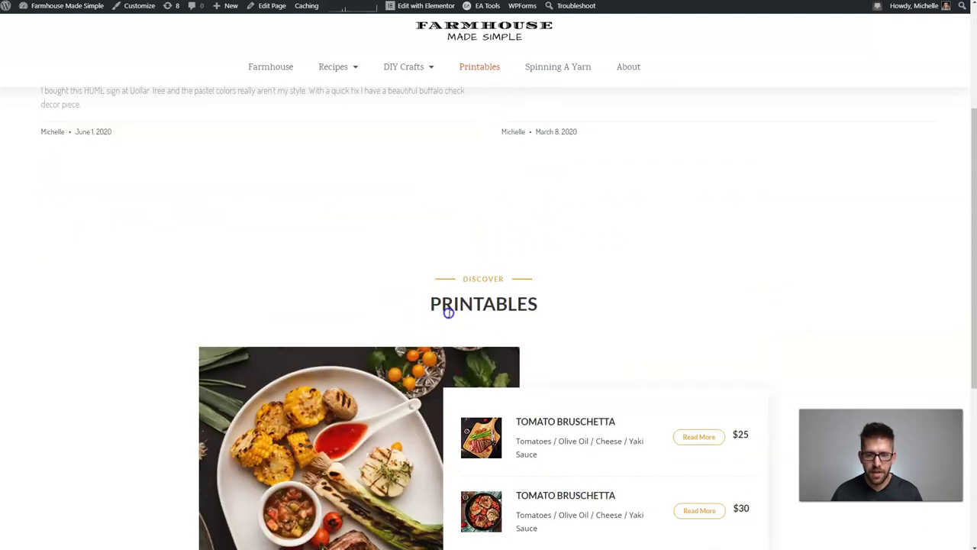
pyautogui.moveTo(433, 305); pyautogui.dragTo(563, 303)
pyautogui.click(562, 304)
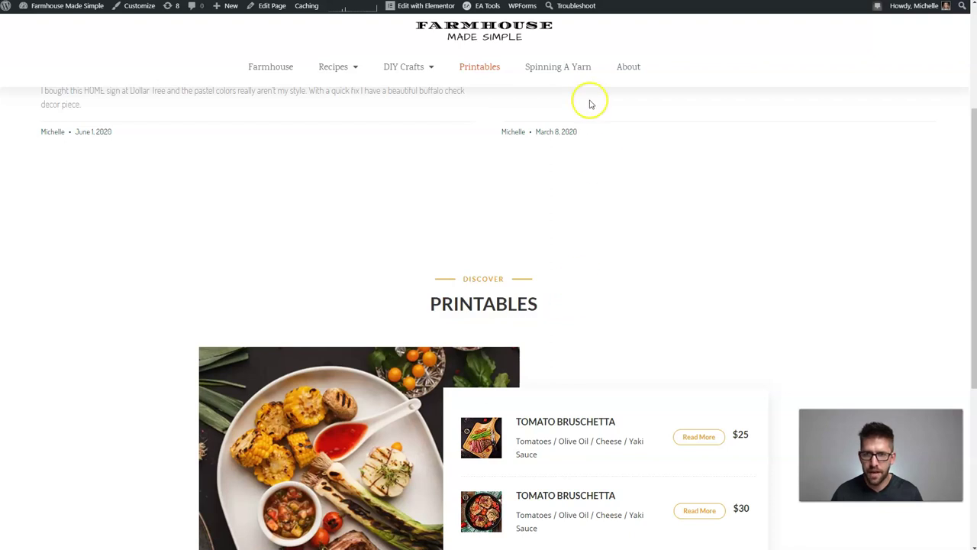
pyautogui.click(562, 69)
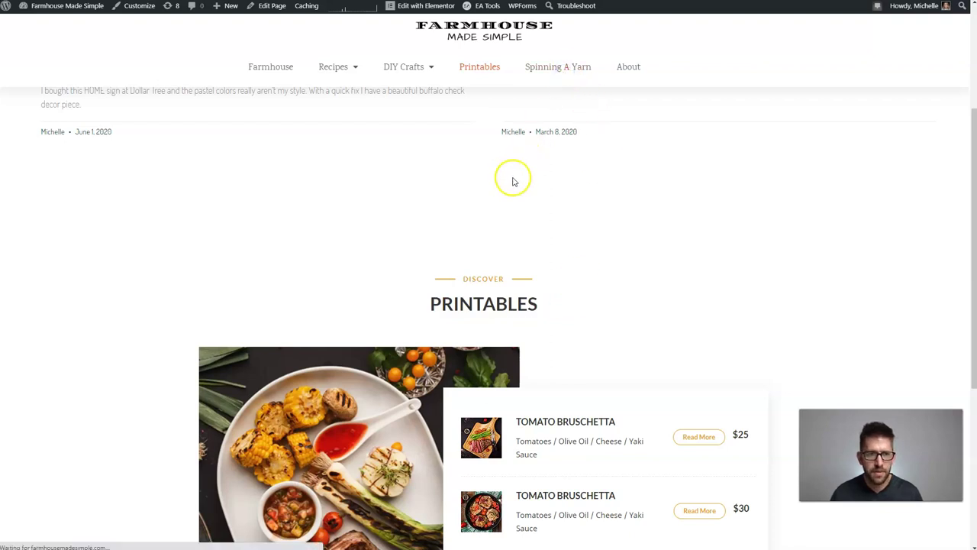
pyautogui.scroll(3, 513, 182)
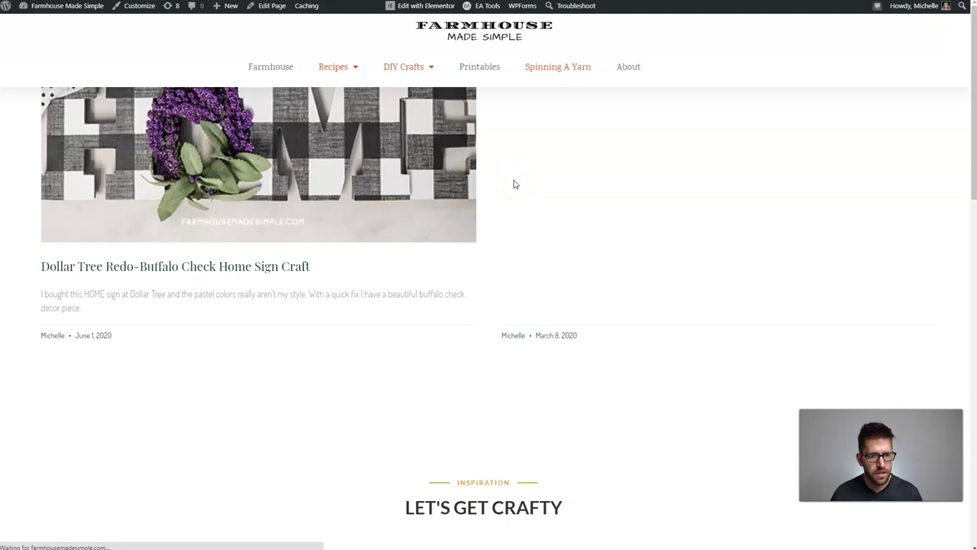
pyautogui.scroll(-5, 453, 164)
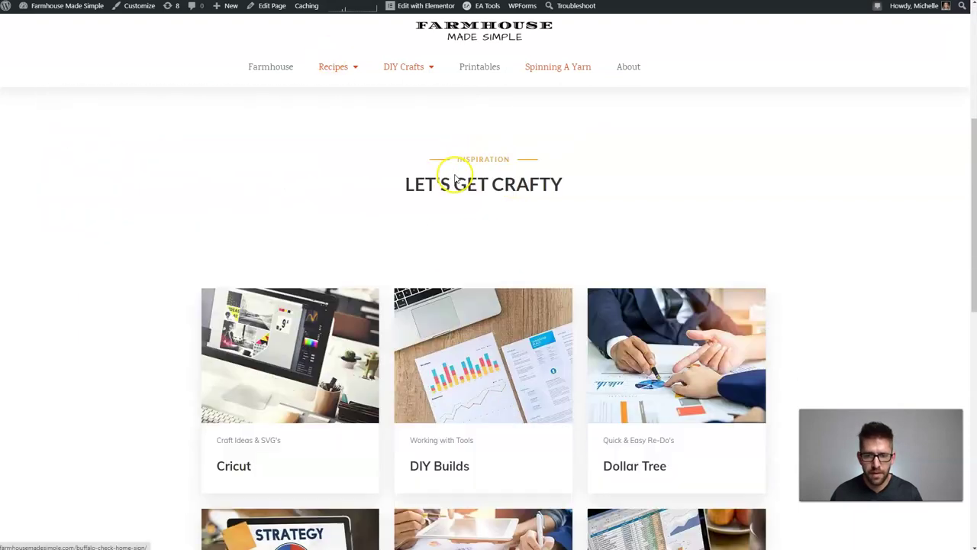
pyautogui.scroll(-8, 526, 252)
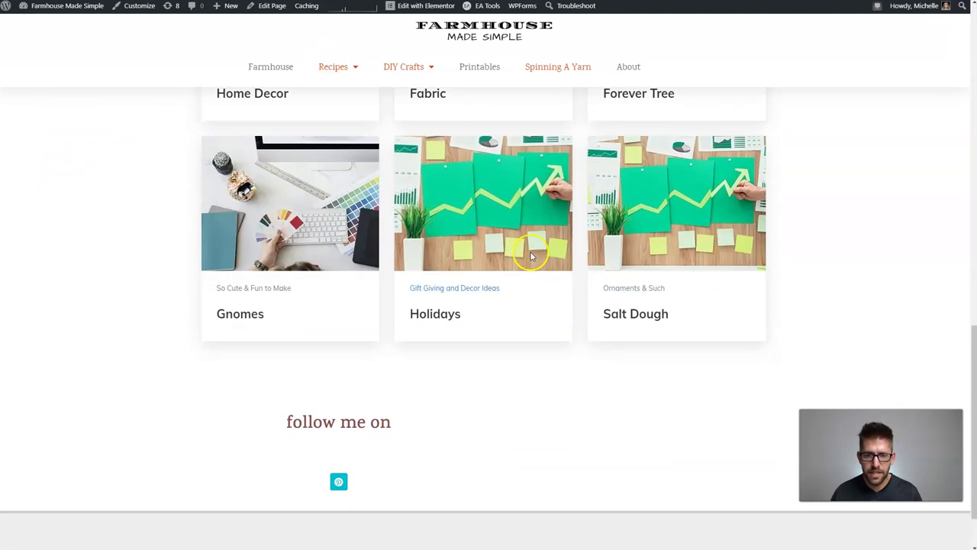
pyautogui.scroll(4, 531, 257)
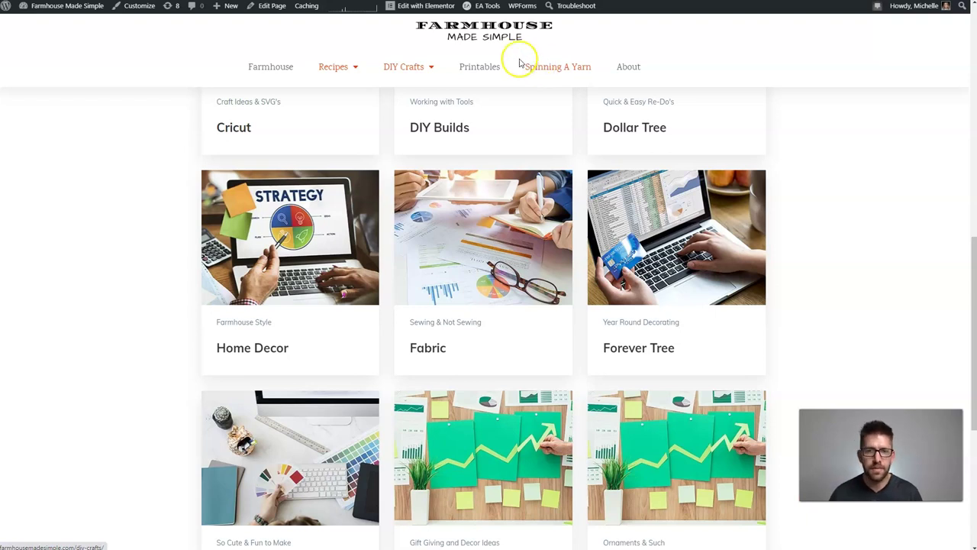
# Open the About page and scroll through its Welcome To The Farm graphic and intro text.
pyautogui.click(629, 69)
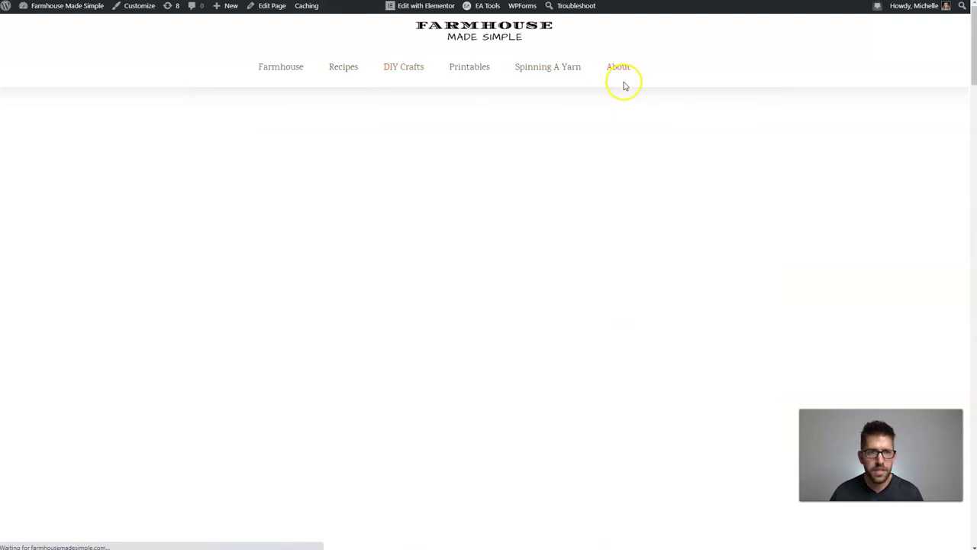
pyautogui.scroll(-5, 633, 229)
pyautogui.scroll(-5, 630, 226)
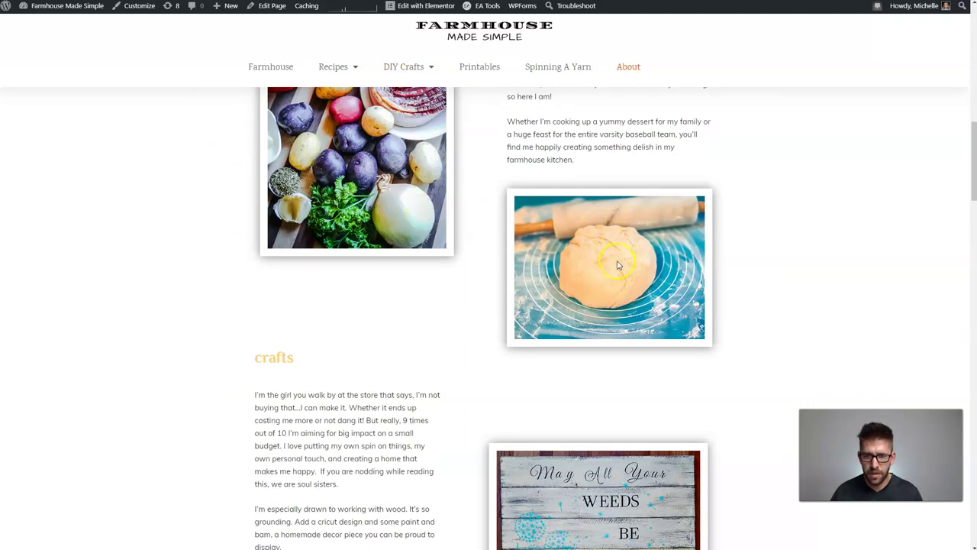
pyautogui.scroll(-5, 610, 237)
pyautogui.scroll(-12, 587, 216)
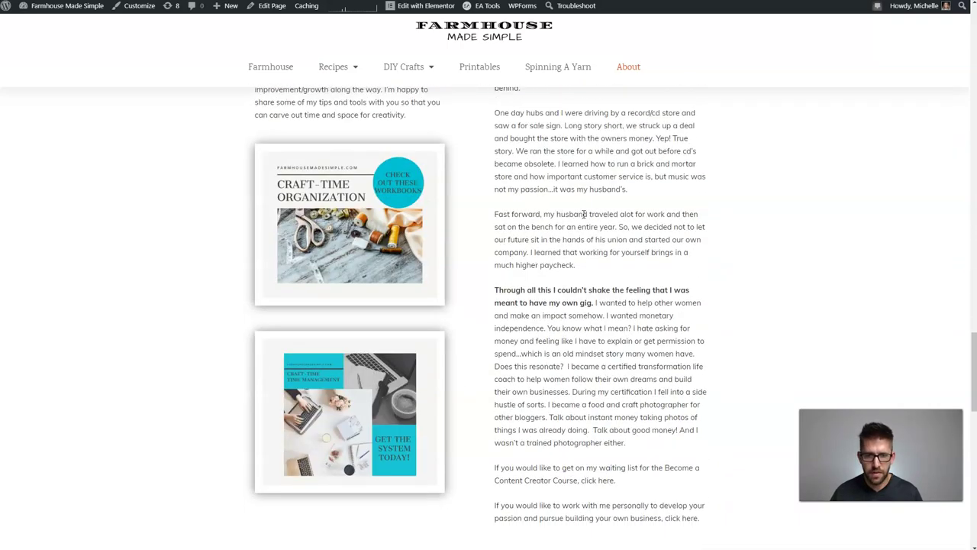
pyautogui.scroll(-5, 583, 214)
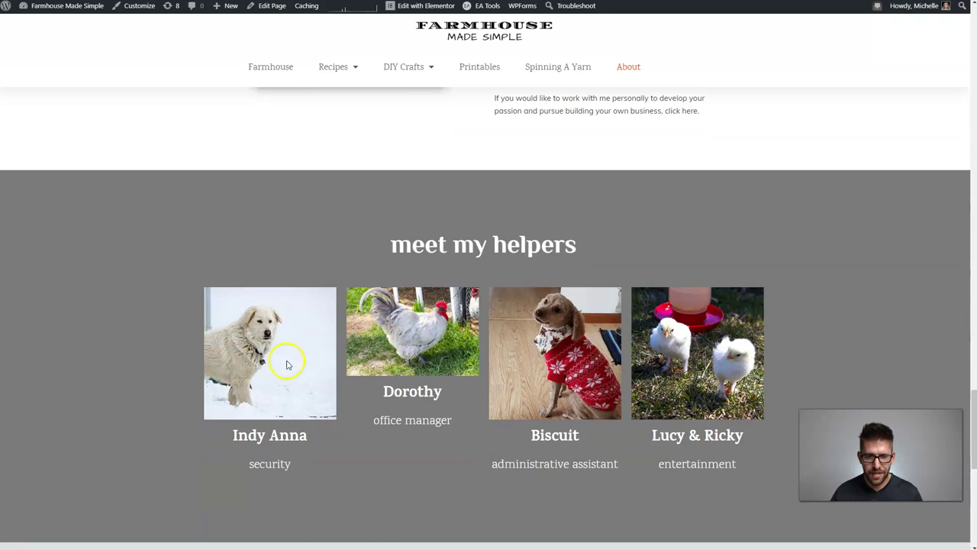
pyautogui.scroll(-6, 488, 356)
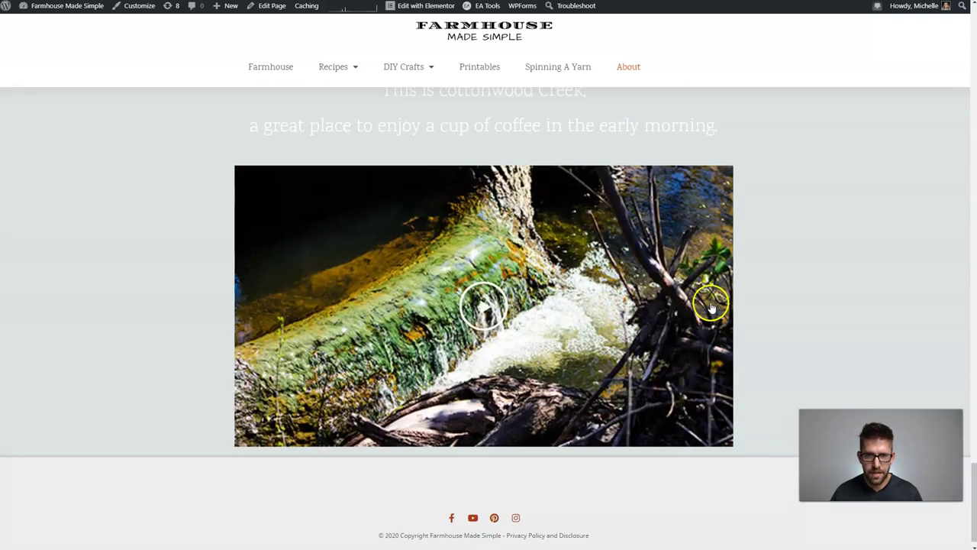
pyautogui.scroll(12, 792, 325)
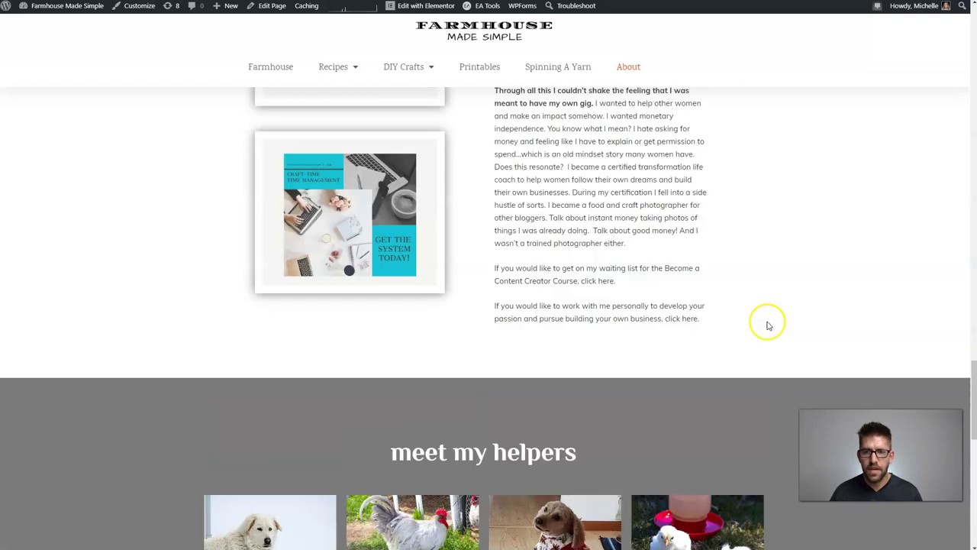
pyautogui.scroll(20, 768, 325)
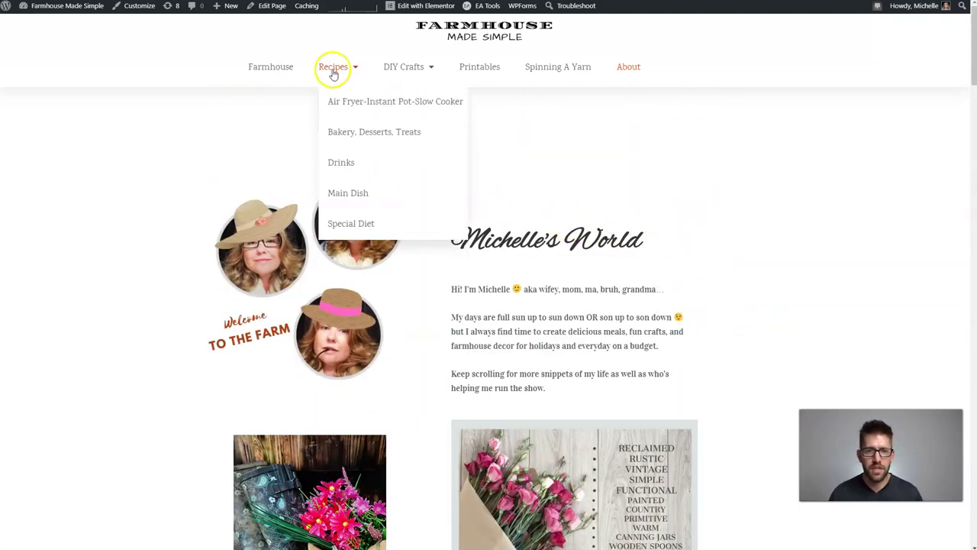
# Reveal the Recipes and DIY Crafts dropdown menus from the About page.
pyautogui.moveTo(419, 68)
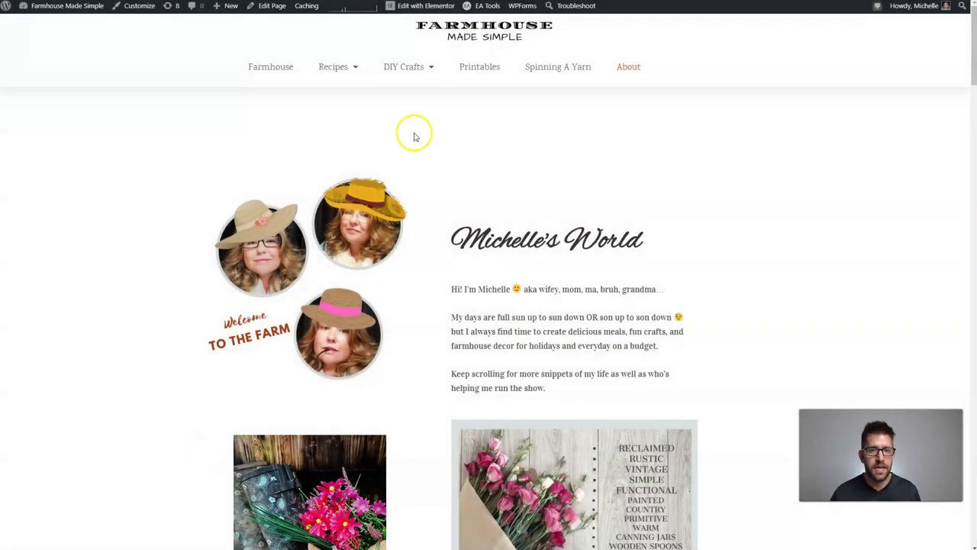
pyautogui.moveTo(345, 76)
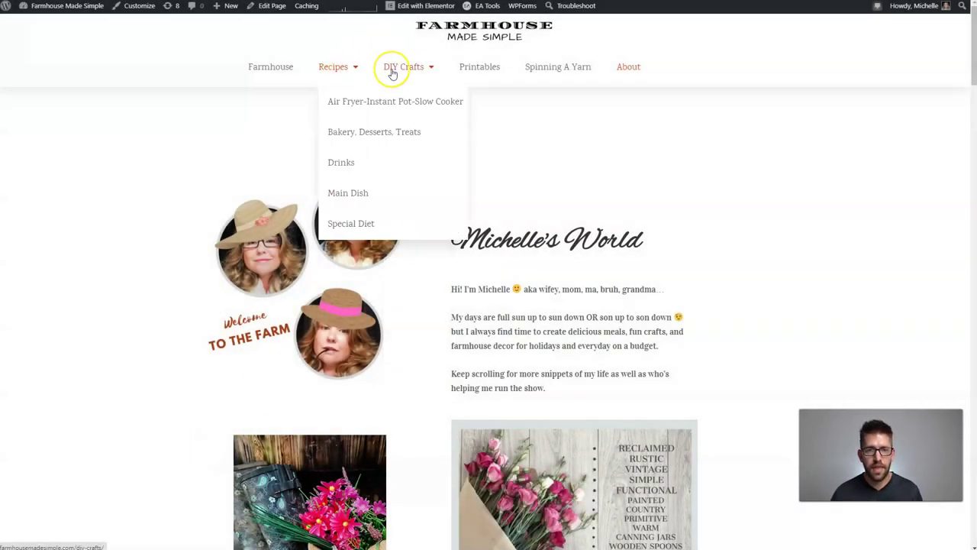
pyautogui.moveTo(392, 73)
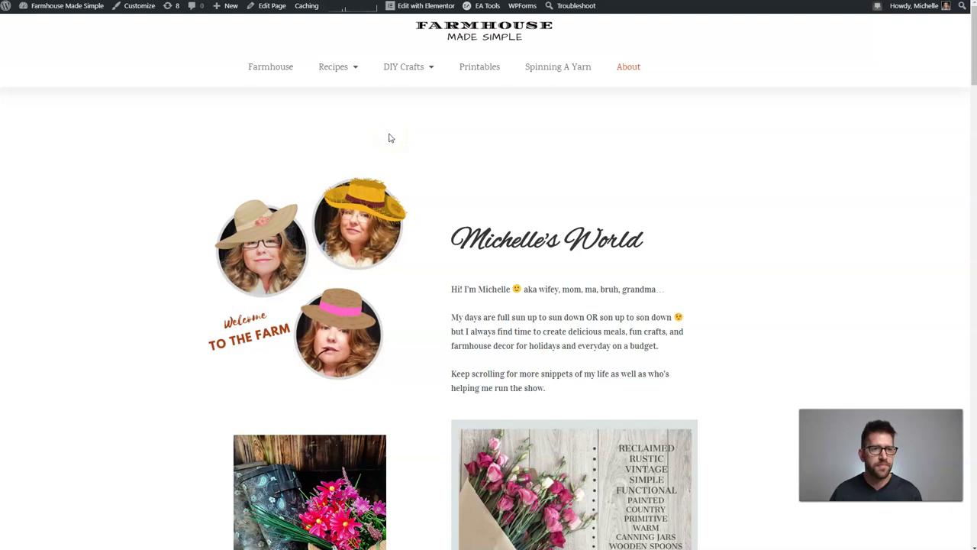
# Go to the admin Posts > Categories list showing DIY Crafts with subcategories Cricut through Salt Dough.
pyautogui.moveTo(54, 6)
pyautogui.click(54, 25)
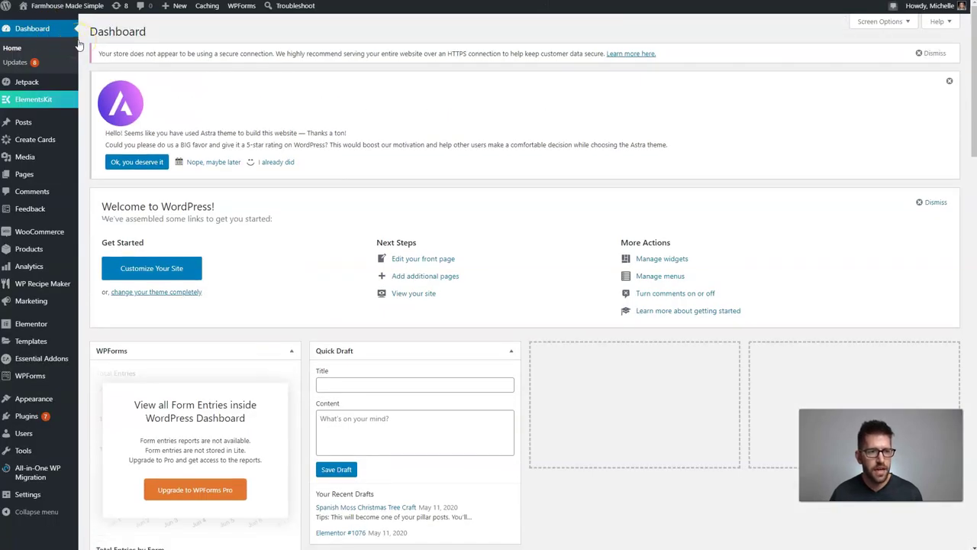
pyautogui.moveTo(54, 123)
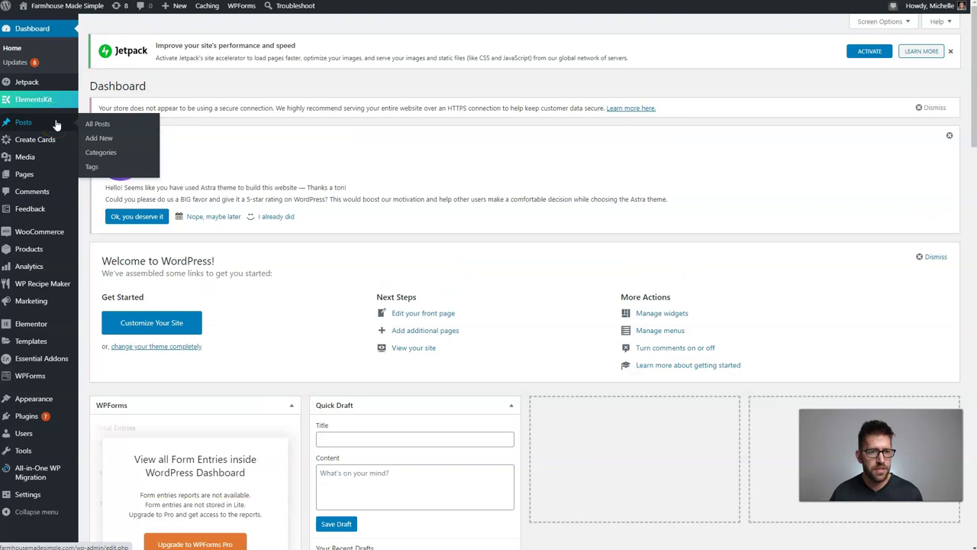
pyautogui.click(105, 153)
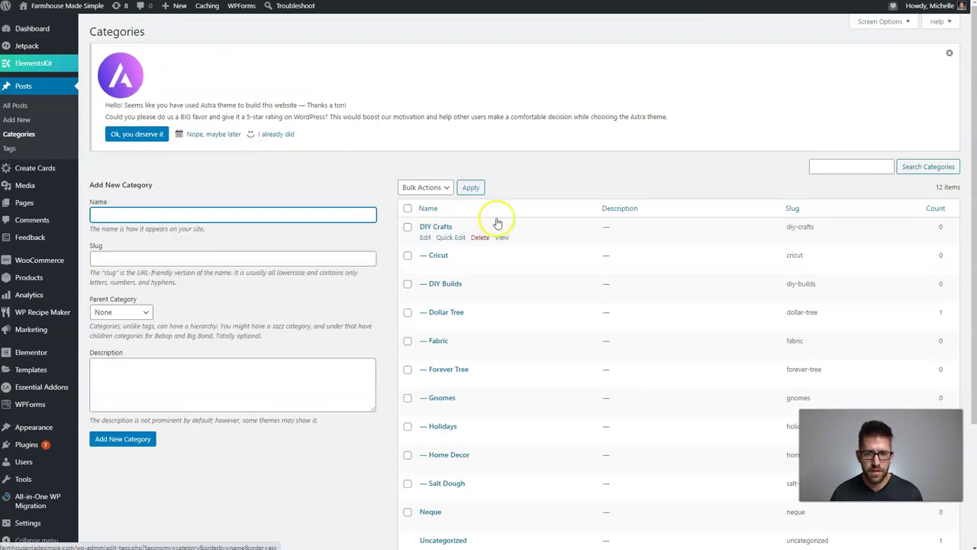
pyautogui.scroll(-2, 512, 229)
pyautogui.scroll(-2, 585, 229)
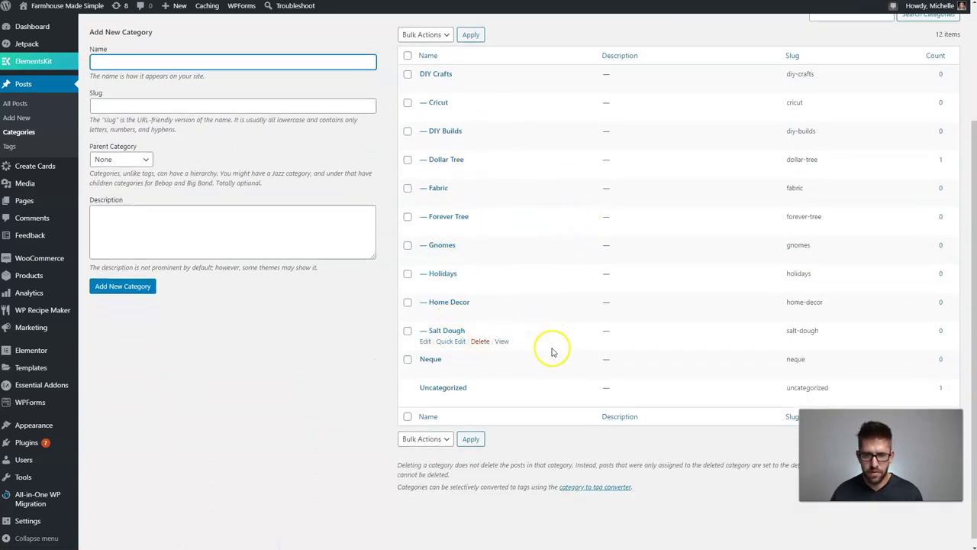
pyautogui.scroll(1, 551, 348)
pyautogui.scroll(2, 553, 355)
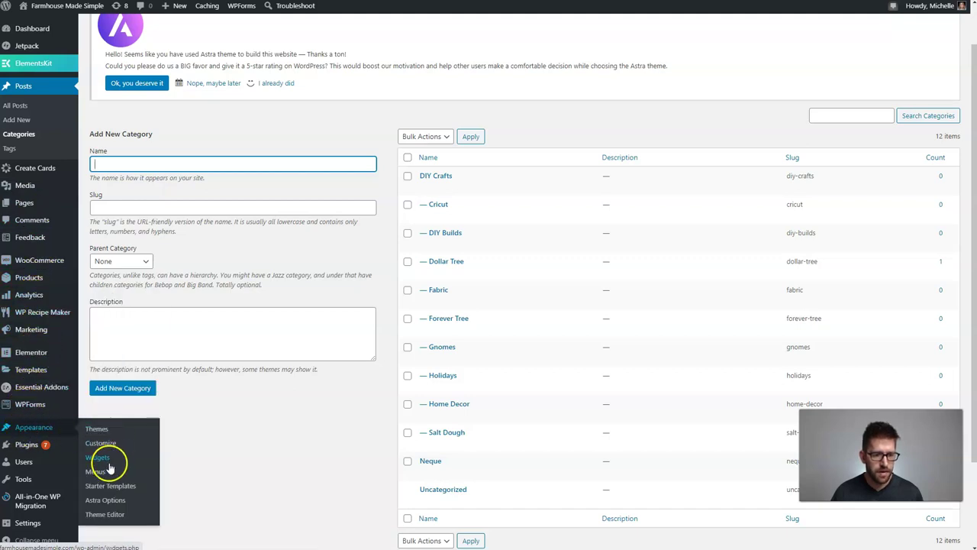
# In Appearance > Menus, expand the Air Fryer-Instant Pot-Slow Cooker item and review the menu structure.
pyautogui.click(103, 471)
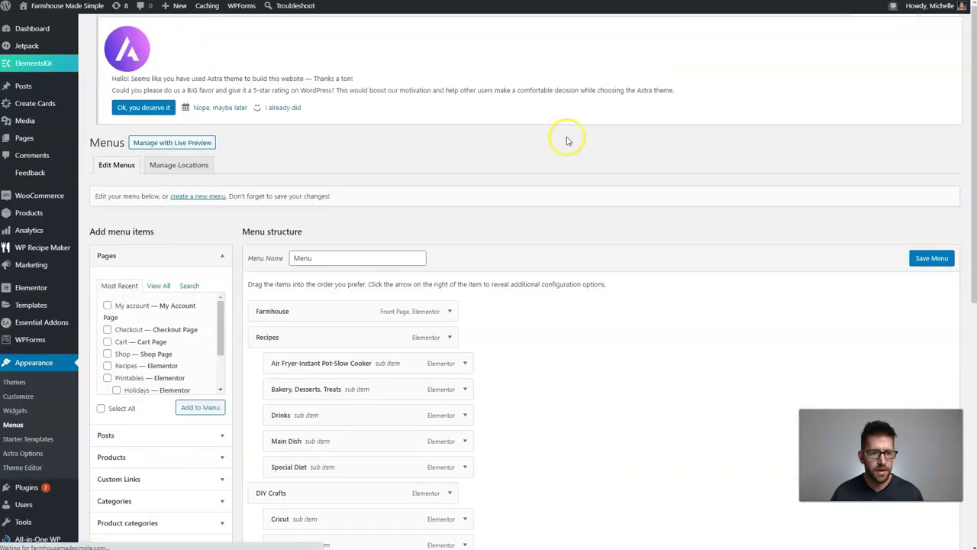
pyautogui.scroll(-1, 565, 140)
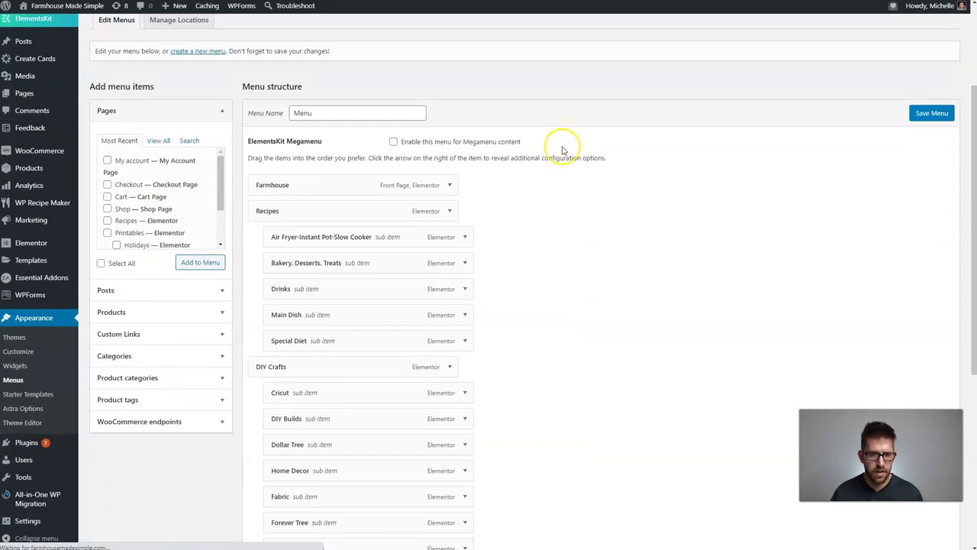
pyautogui.click(464, 236)
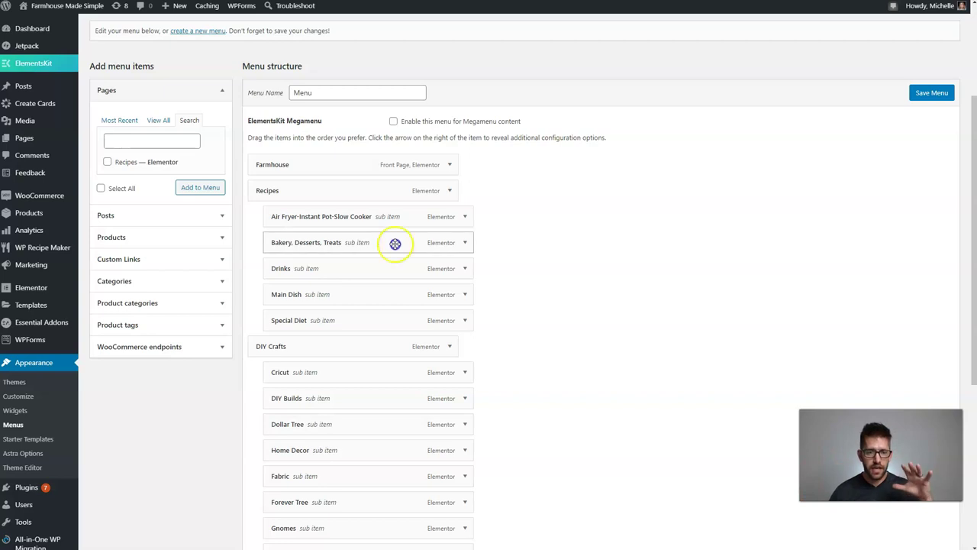
pyautogui.scroll(-1, 412, 248)
pyautogui.scroll(-2, 432, 257)
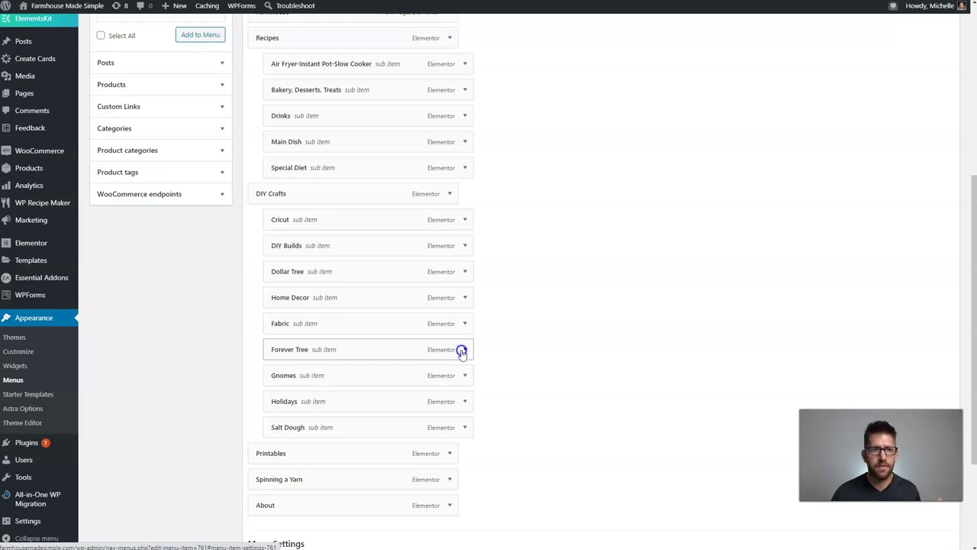
pyautogui.moveTo(23, 41)
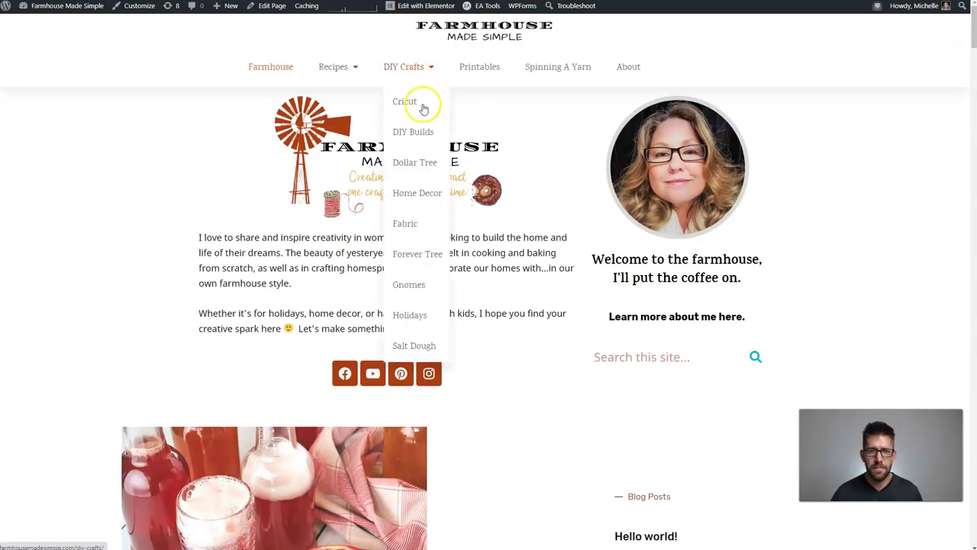
pyautogui.moveTo(348, 73)
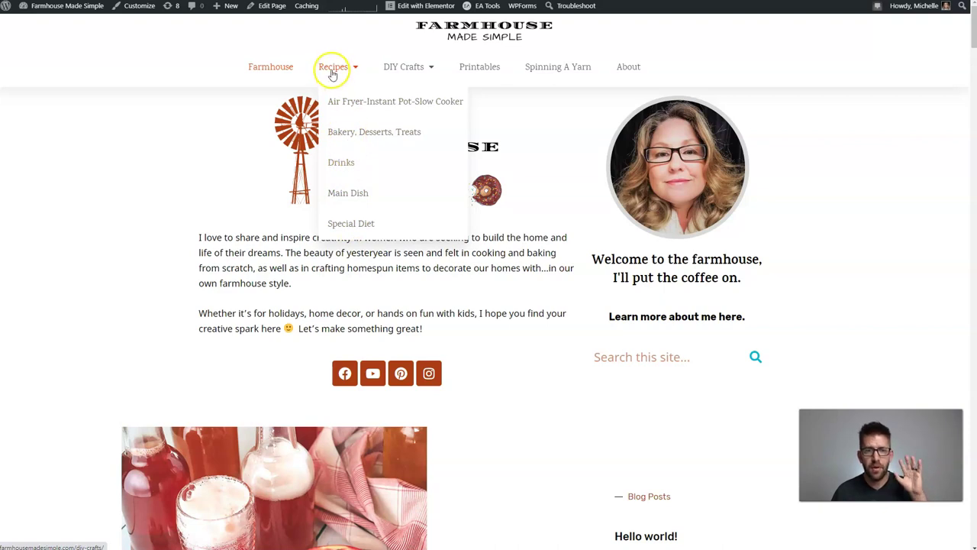
pyautogui.moveTo(415, 73)
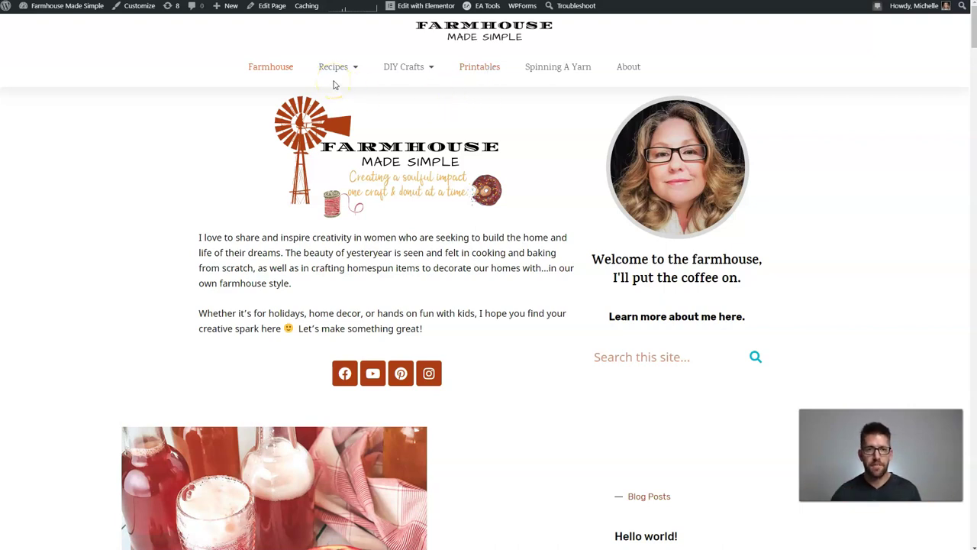
pyautogui.moveTo(61, 22)
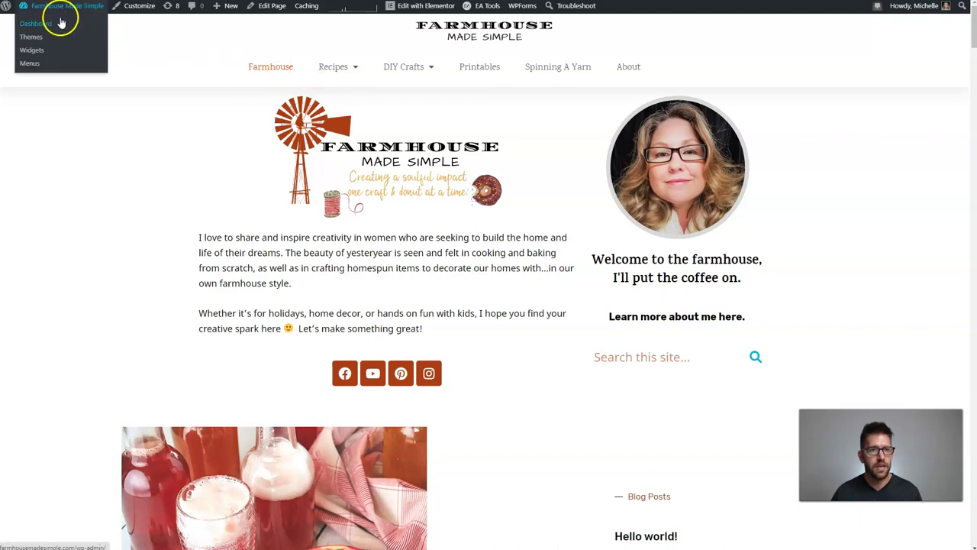
# Start a blank new menu, leaving the current menu's unsaved changes behind.
pyautogui.click(49, 64)
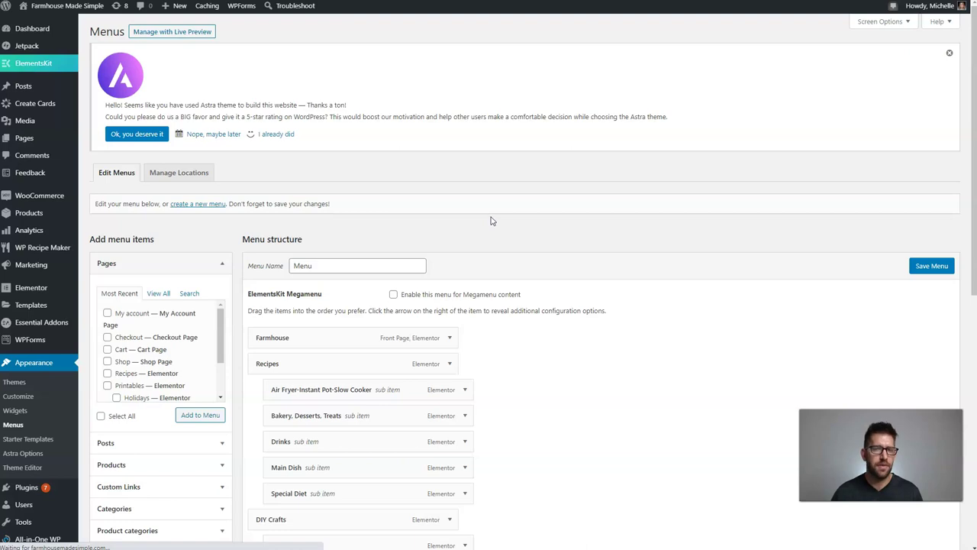
pyautogui.scroll(-1, 497, 215)
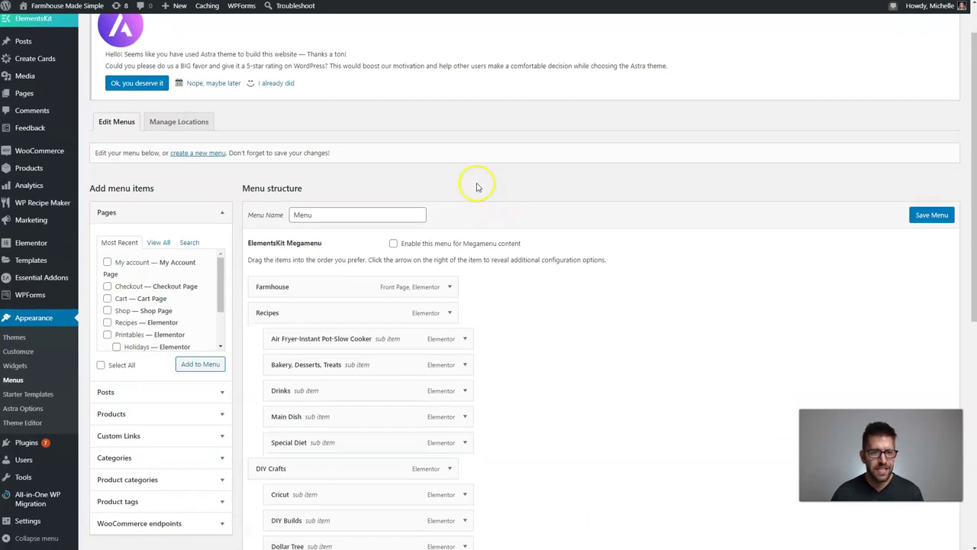
pyautogui.click(200, 153)
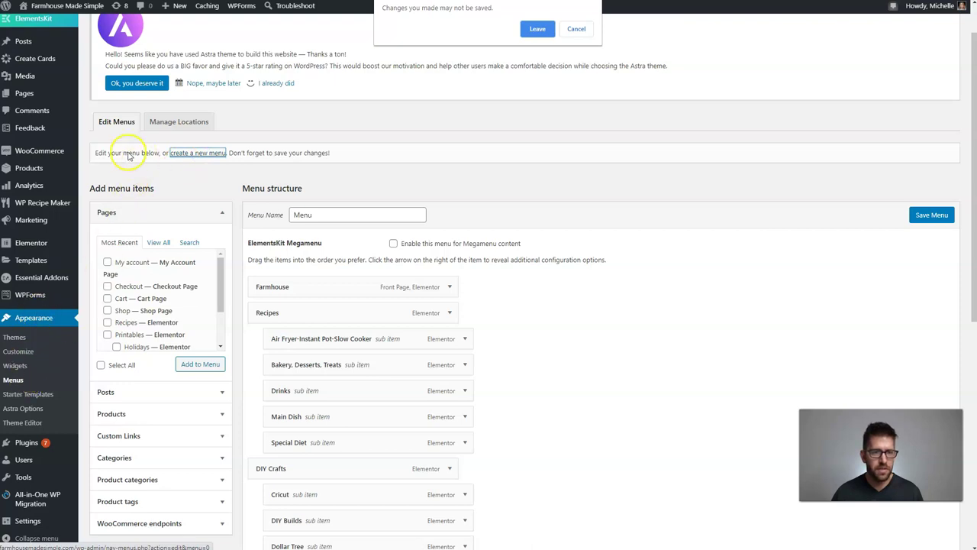
pyautogui.click(538, 29)
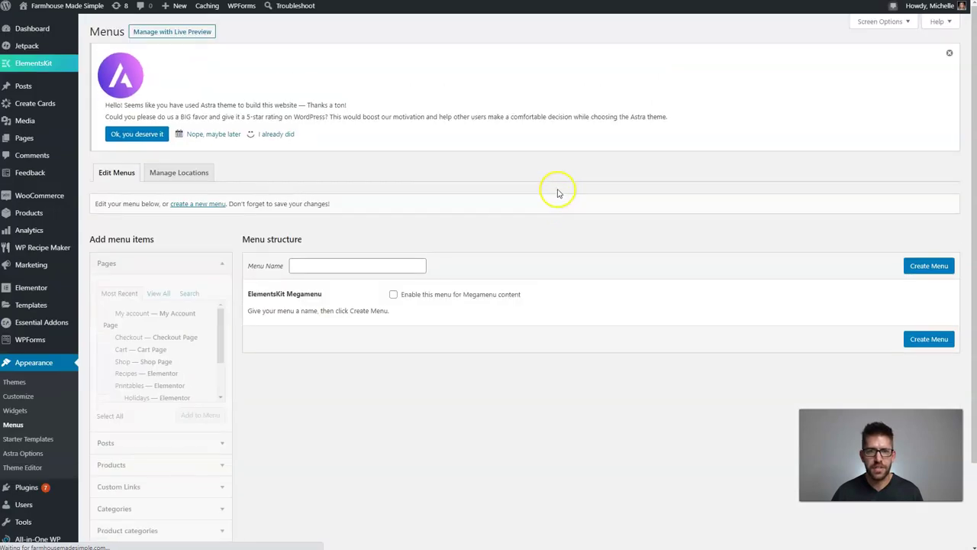
# Name the new menu 'Clean Main Menu'.
pyautogui.scroll(-2, 540, 177)
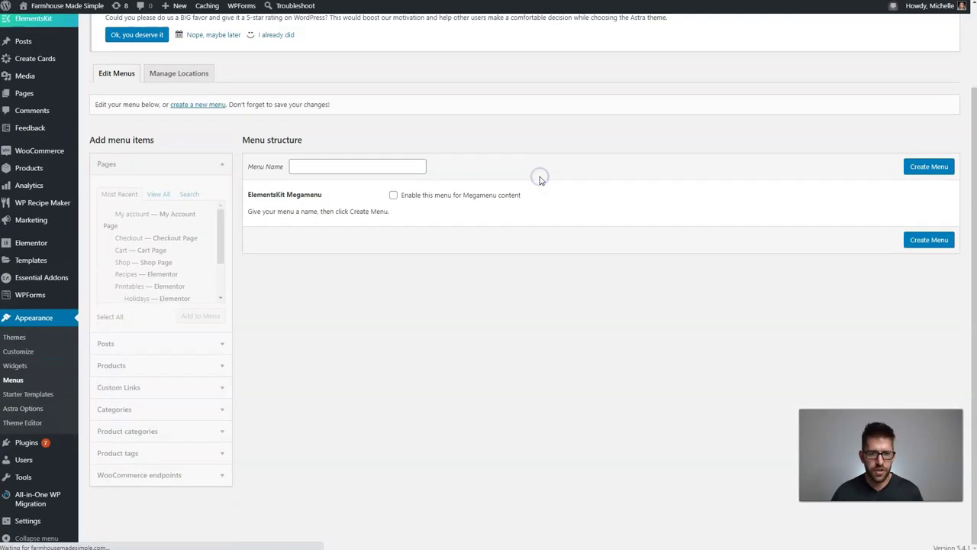
pyautogui.click(333, 166)
pyautogui.write('Clean')
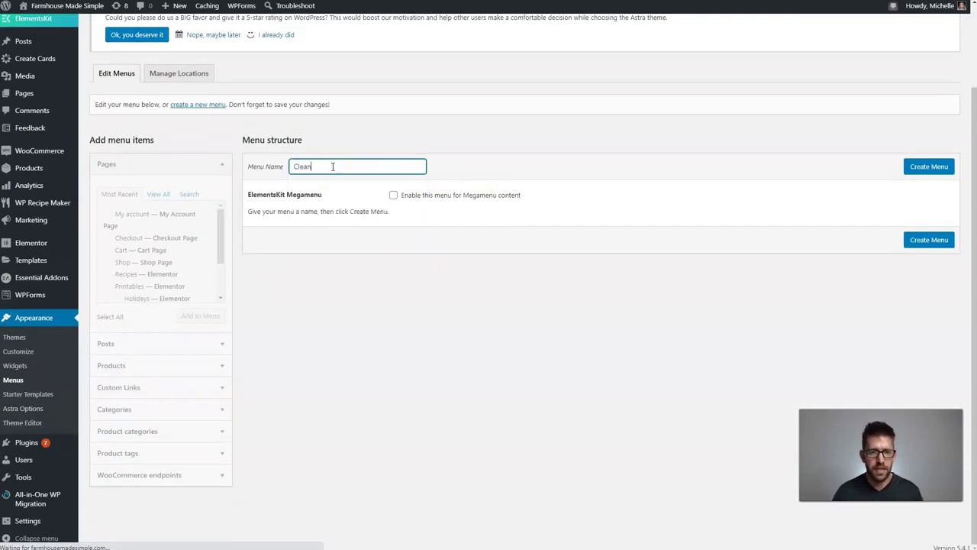
pyautogui.write(' Main Menu')
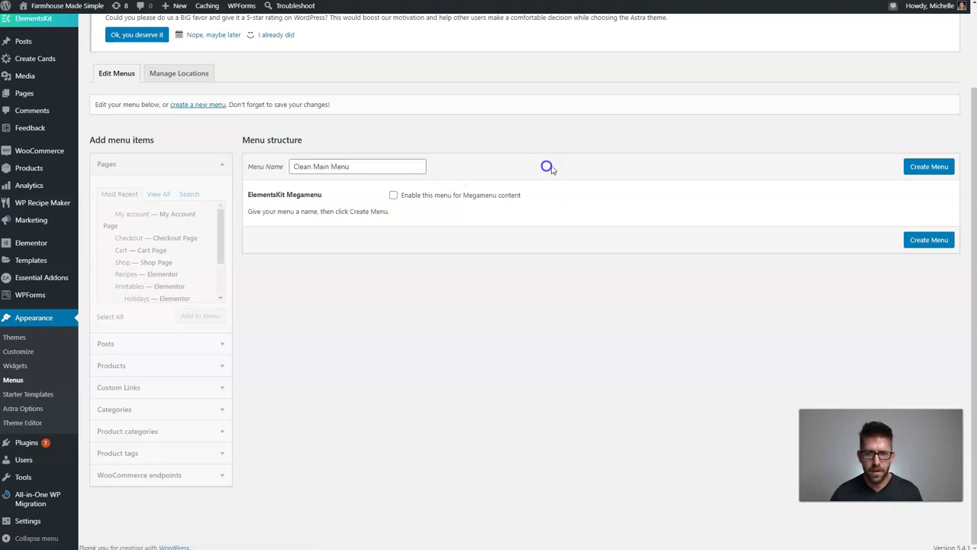
# Create the empty Clean Main Menu and browse every post category in the Categories View All list.
pyautogui.click(928, 168)
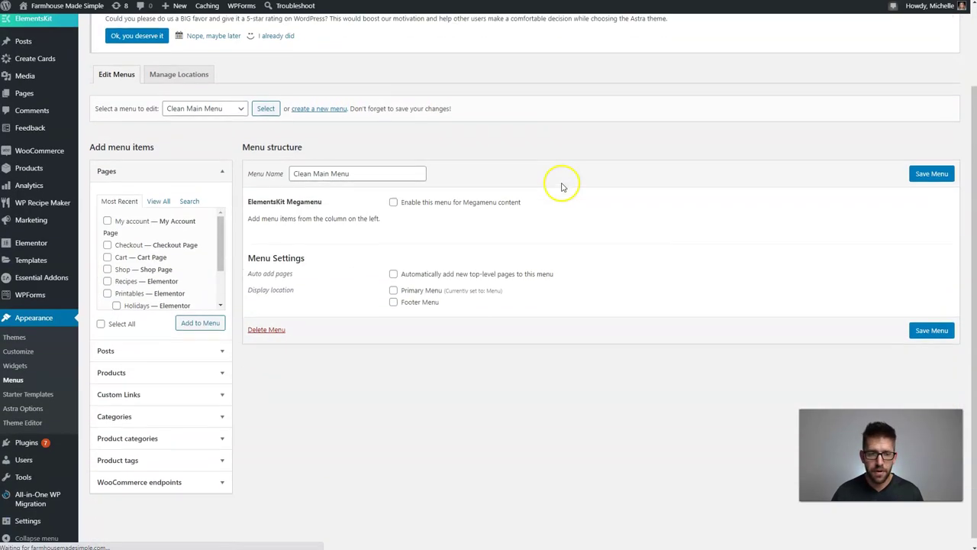
pyautogui.click(147, 411)
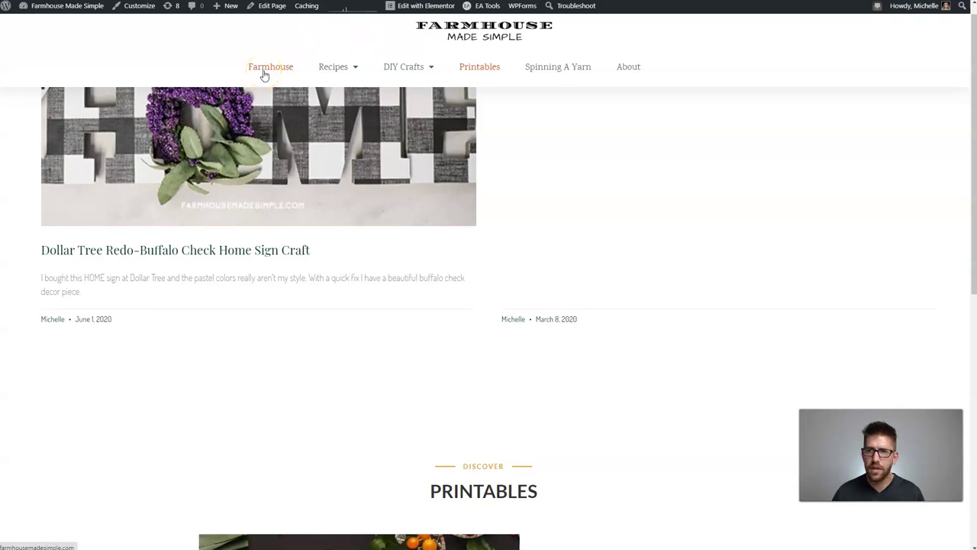
pyautogui.click(264, 73)
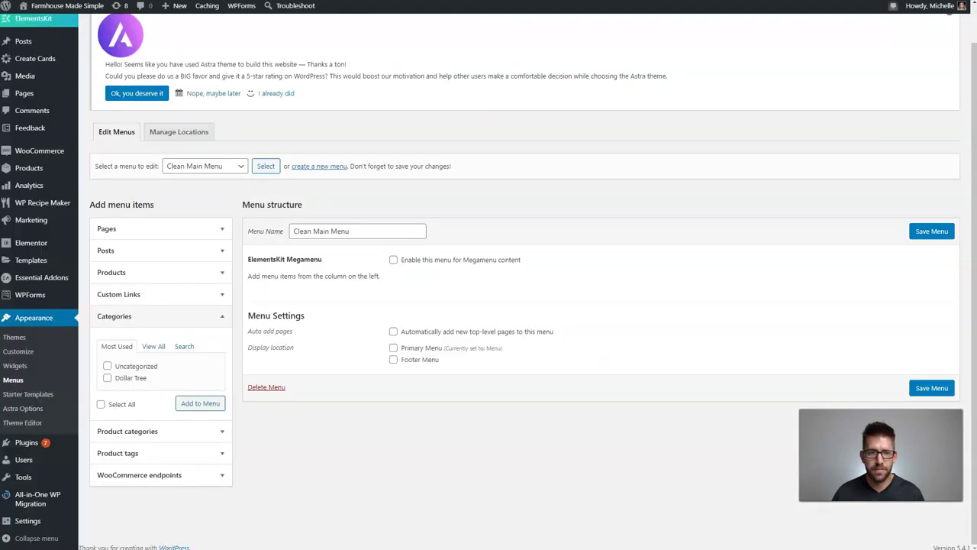
pyautogui.click(160, 353)
pyautogui.moveTo(220, 321); pyautogui.dragTo(227, 368)
pyautogui.scroll(5, 205, 369)
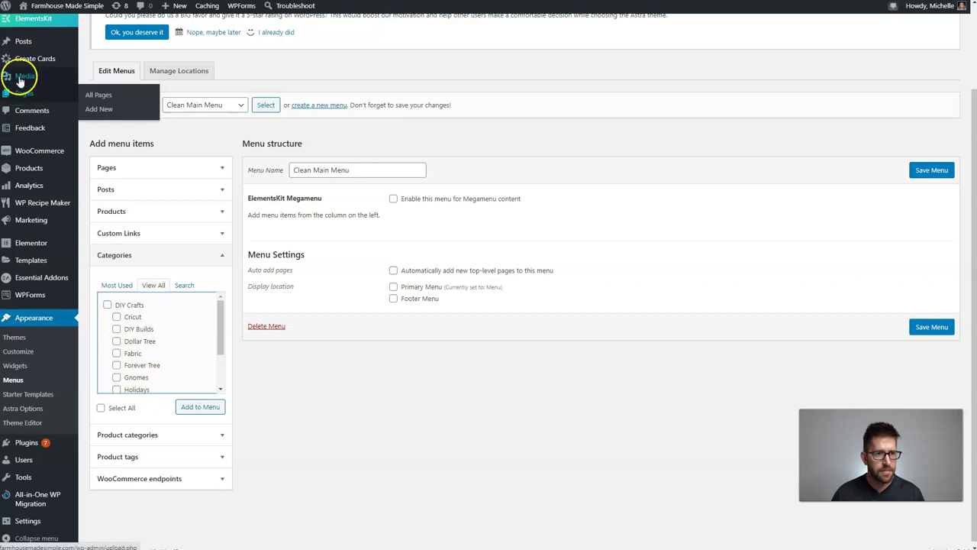
pyautogui.moveTo(24, 40)
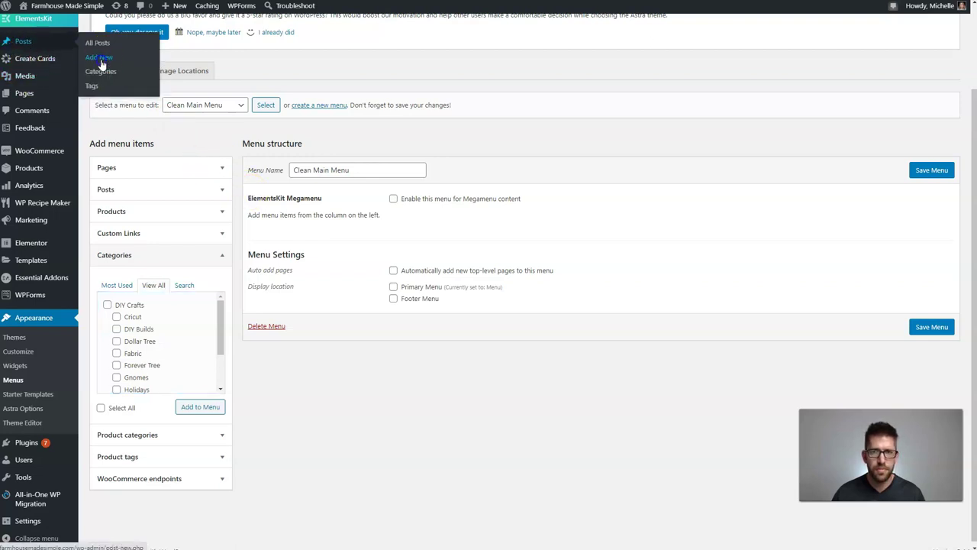
# Start a new post and search its categories for 'Rec'.
pyautogui.click(100, 58)
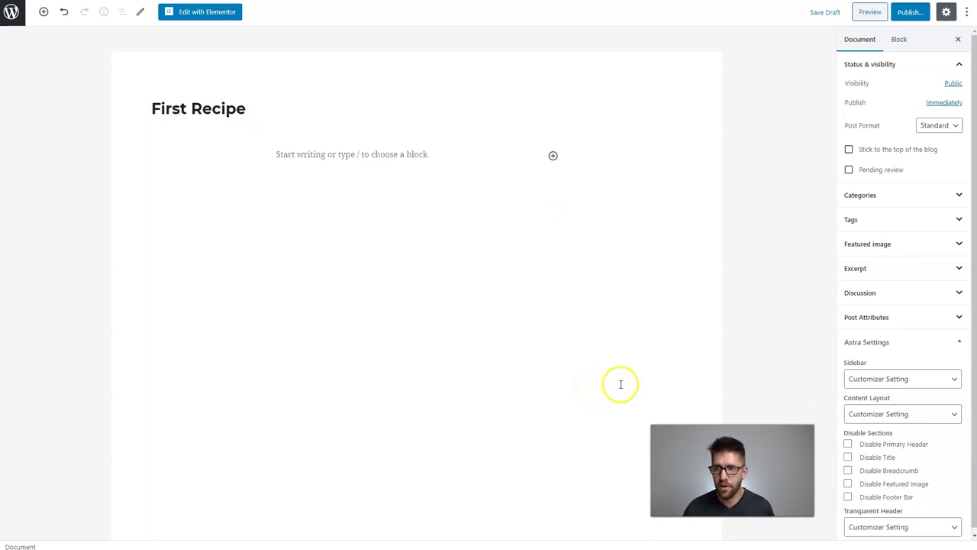
pyautogui.click(911, 203)
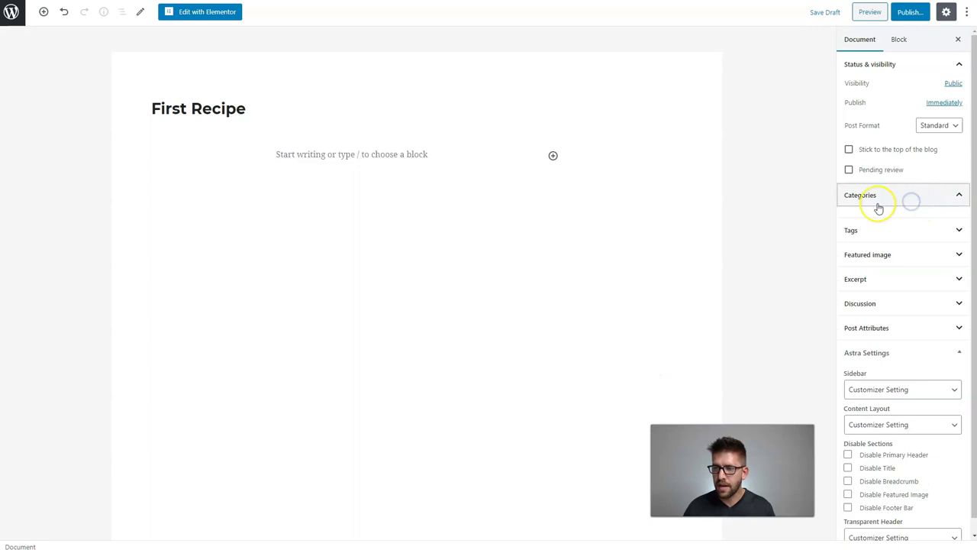
pyautogui.click(881, 227)
pyautogui.write('rec')
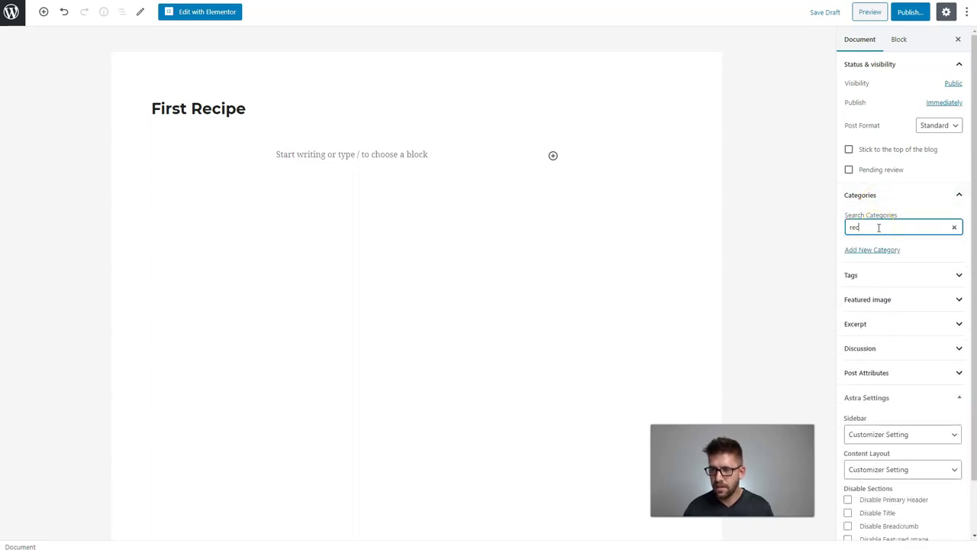
pyautogui.press('BackSpace')
pyautogui.press('BackSpace')
pyautogui.press('BackSpace')
pyautogui.write('Recipe')
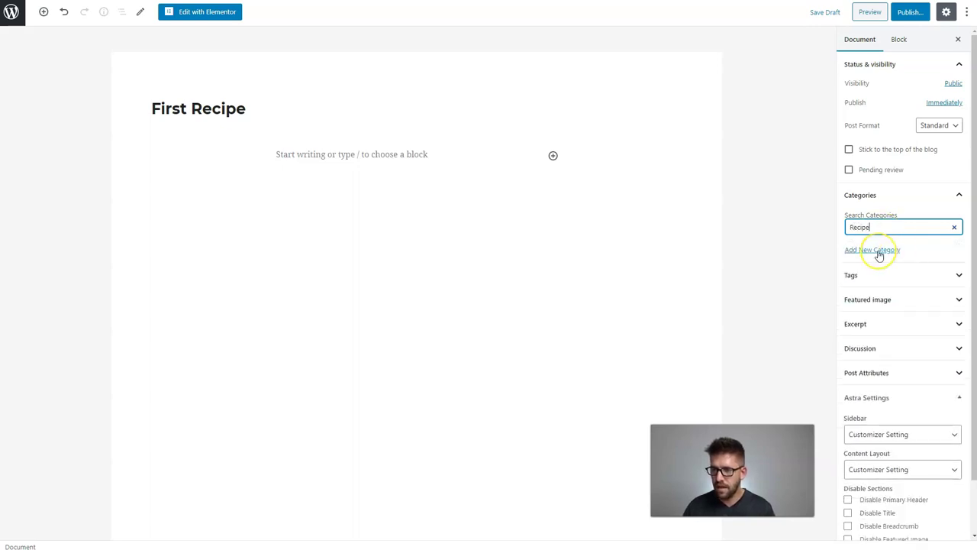
# Add a new Recipes category to the post and publish First Recipe.
pyautogui.click(878, 252)
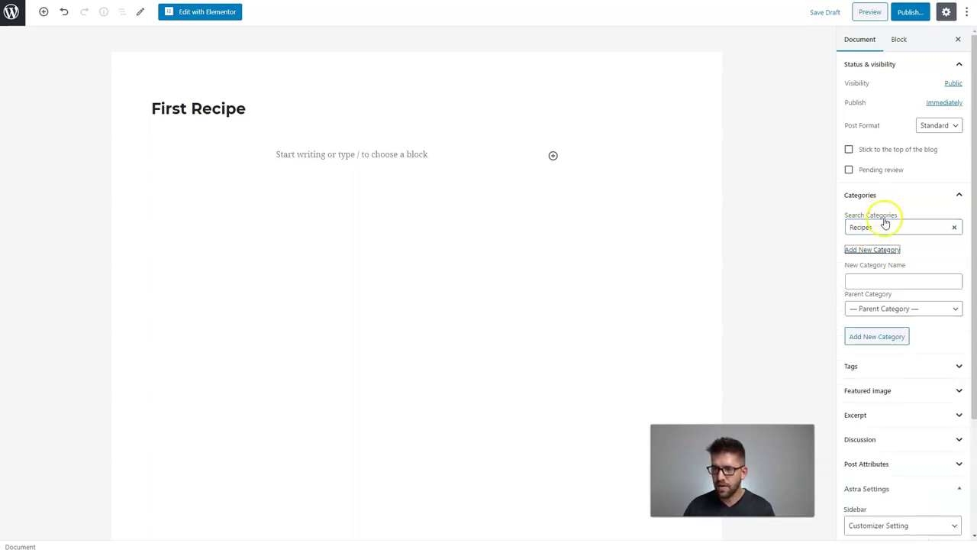
pyautogui.click(884, 281)
pyautogui.write('Recipes')
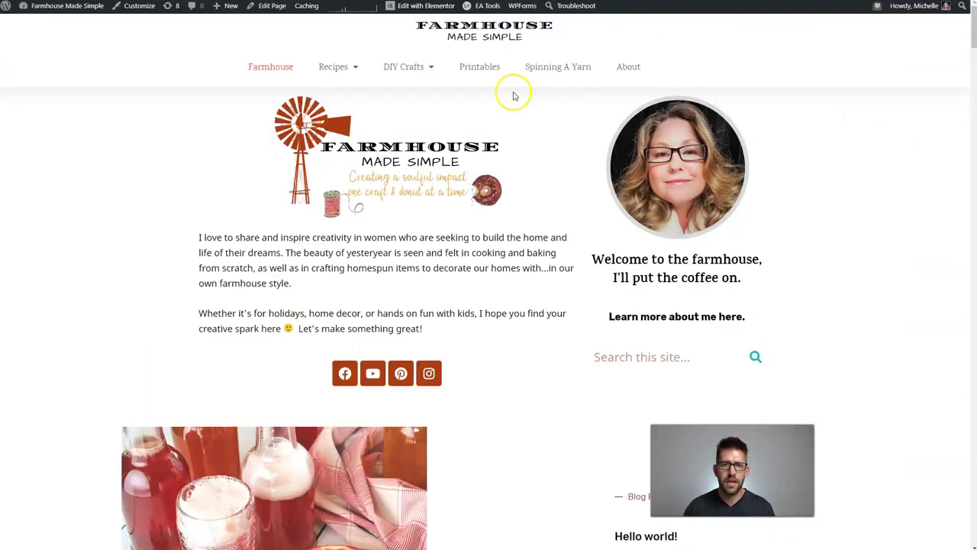
pyautogui.moveTo(350, 70)
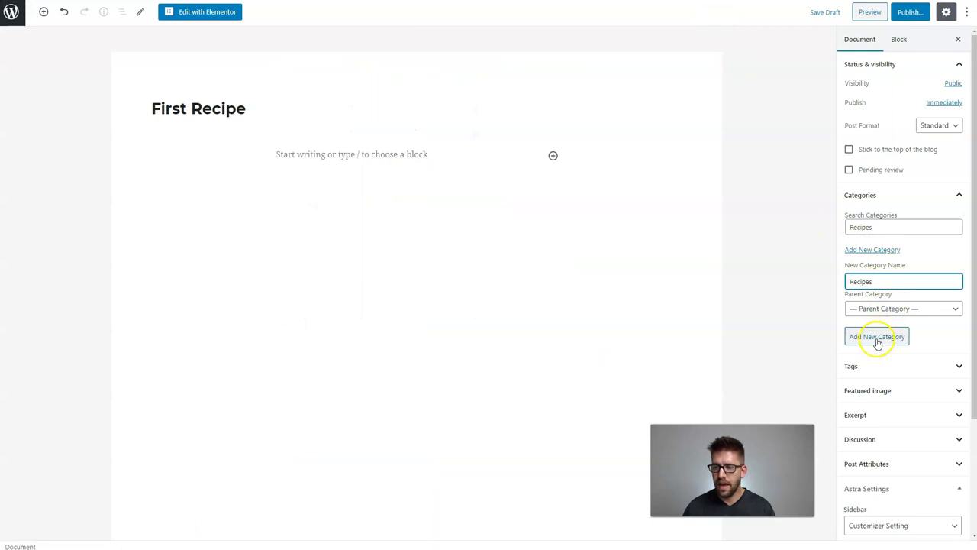
pyautogui.click(878, 338)
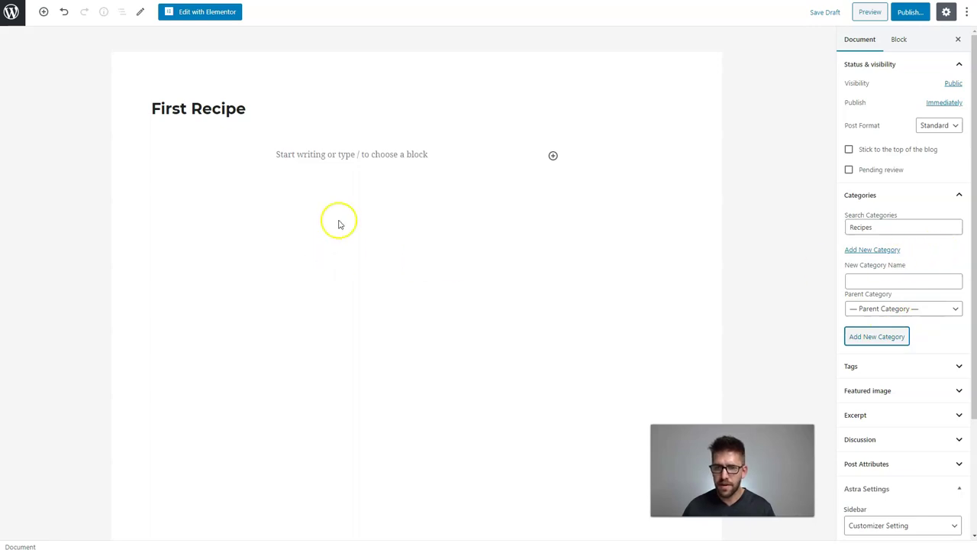
pyautogui.click(912, 14)
pyautogui.click(907, 12)
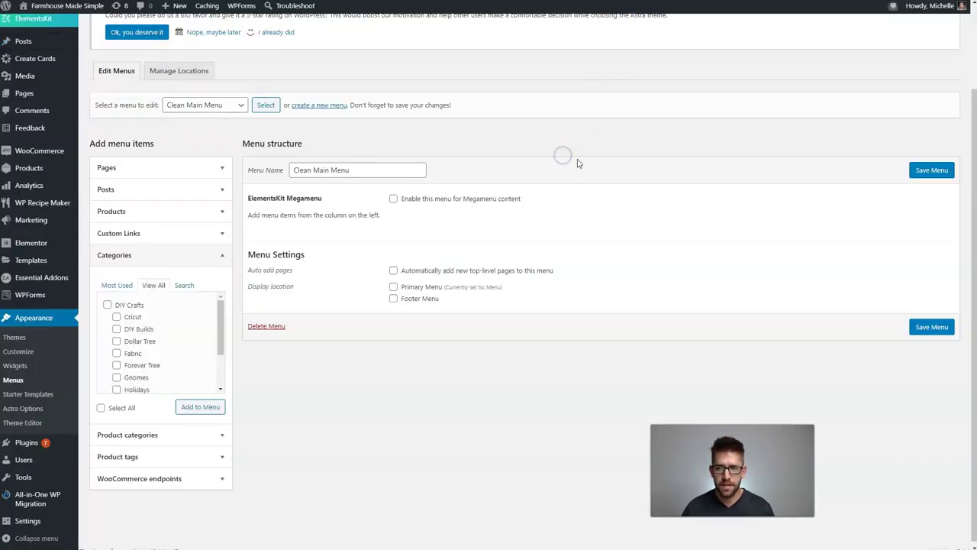
# Add the Recipes category as a Clean Main Menu item and save the menu.
pyautogui.click(932, 172)
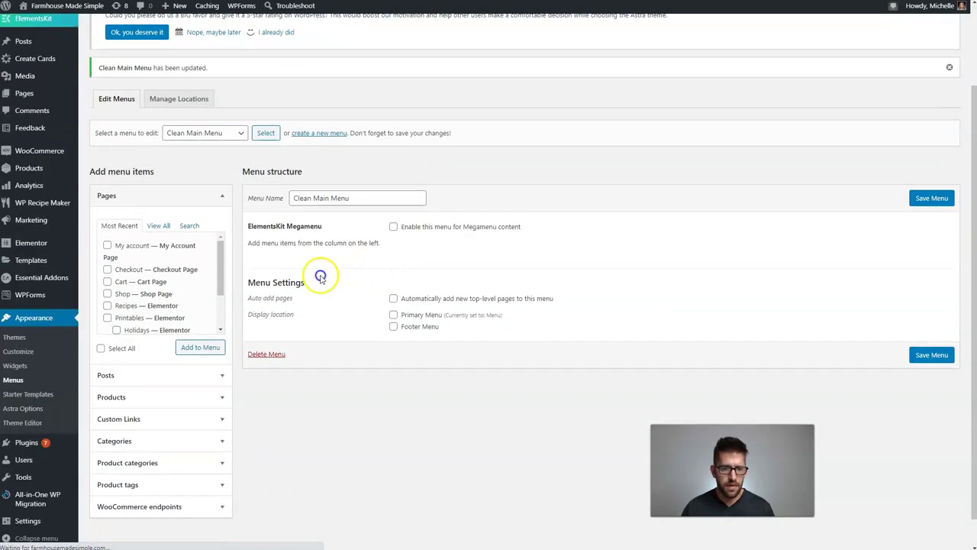
pyautogui.moveTo(222, 258); pyautogui.dragTo(221, 277)
pyautogui.click(153, 440)
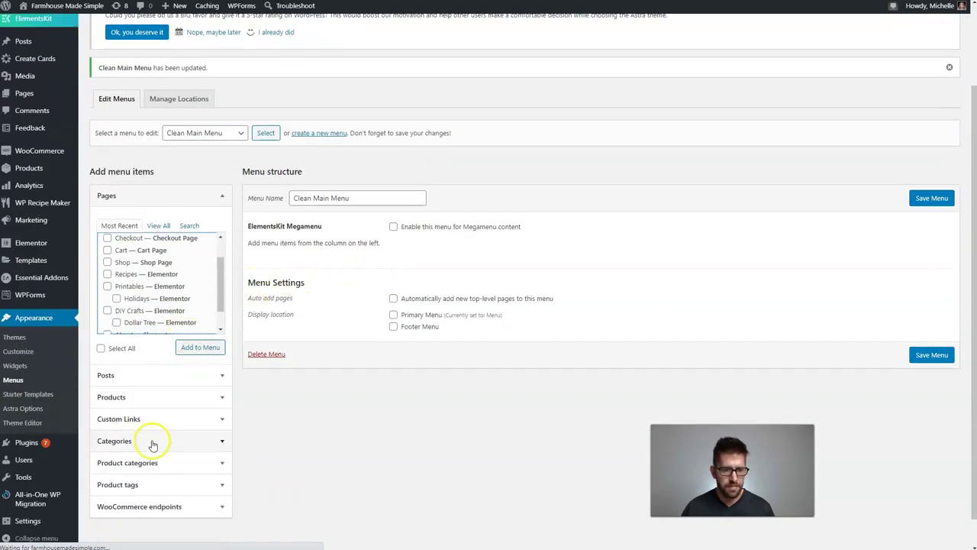
pyautogui.click(107, 366)
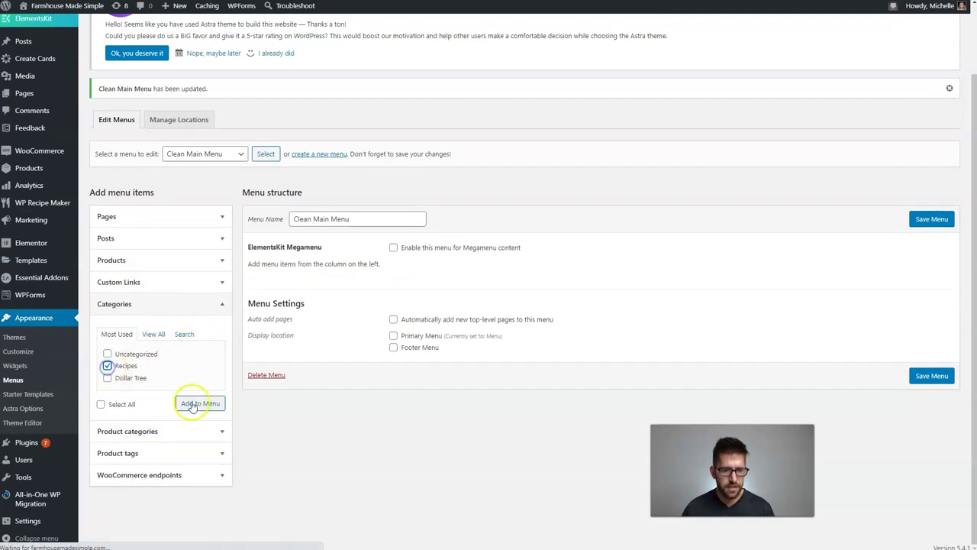
pyautogui.click(193, 404)
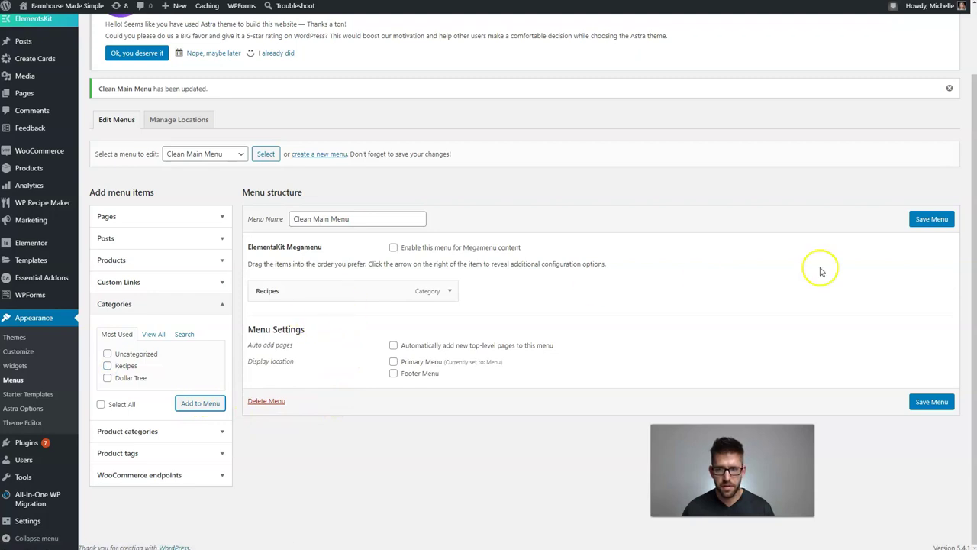
pyautogui.click(941, 219)
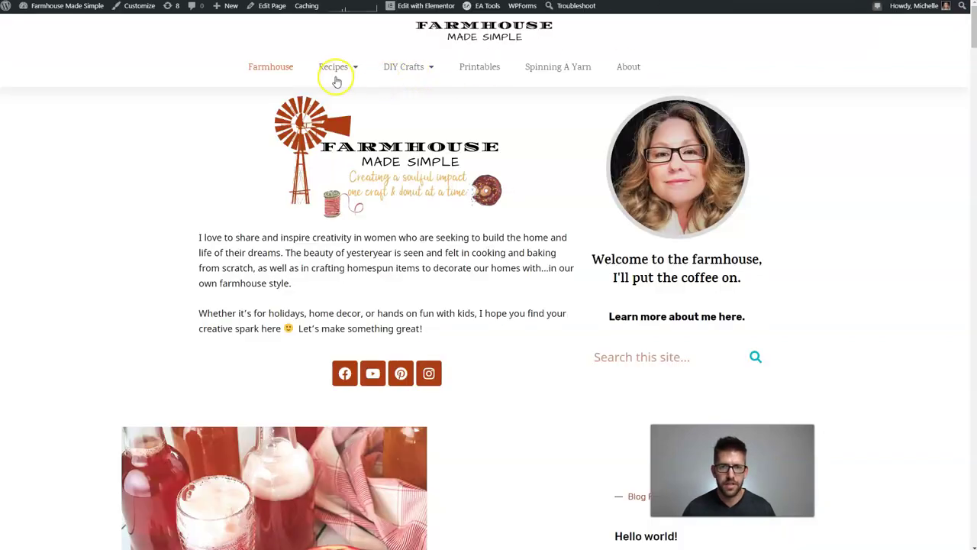
# Exit the First Recipe editor to the posts list and begin another new post.
pyautogui.moveTo(412, 74)
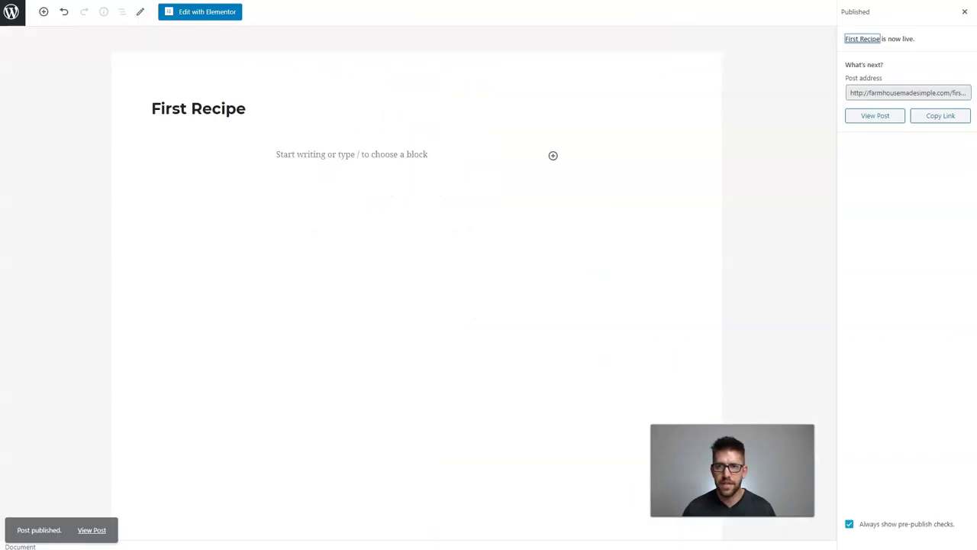
pyautogui.click(43, 12)
pyautogui.click(43, 12)
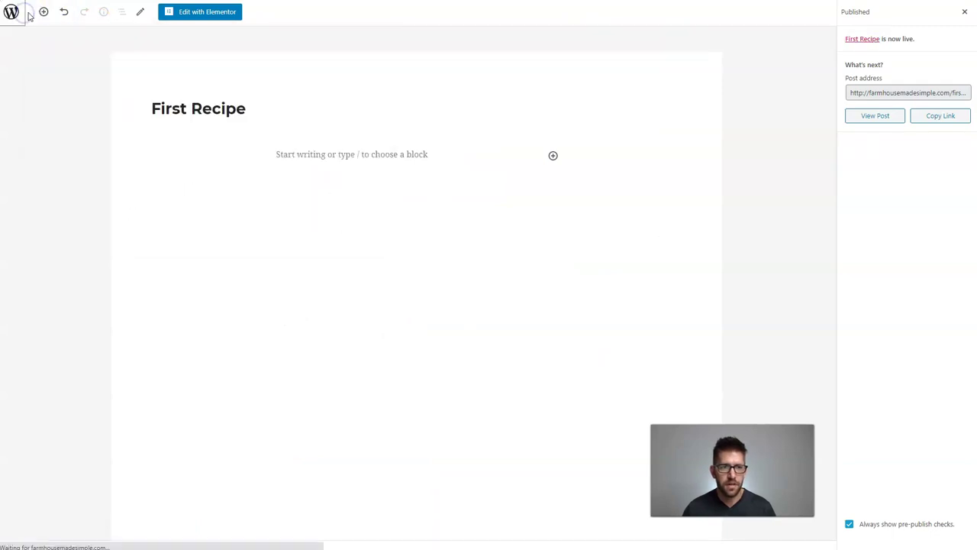
pyautogui.click(14, 17)
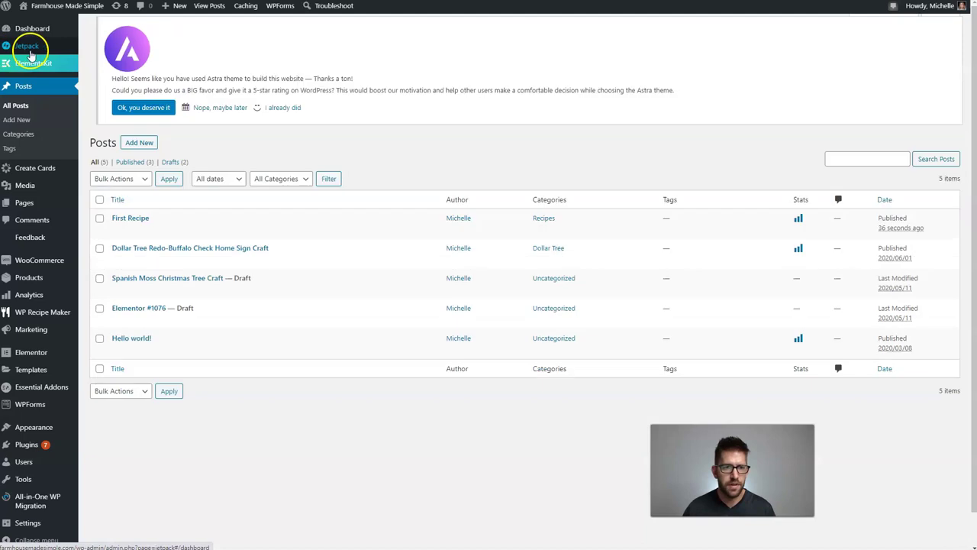
pyautogui.click(22, 121)
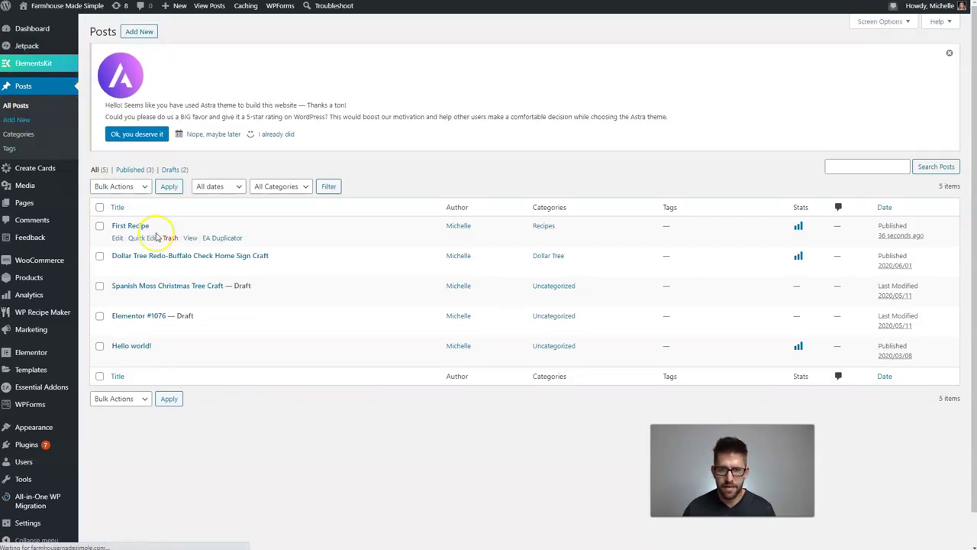
# Title the new post 'First Craft Post' and publish it under DIY Crafts.
pyautogui.write('First Craft Post')
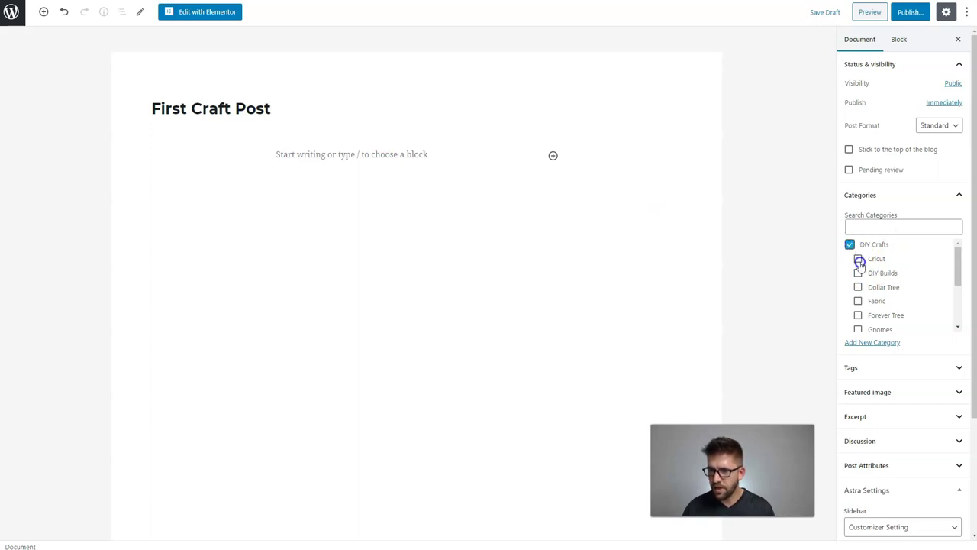
pyautogui.click(909, 18)
pyautogui.click(912, 13)
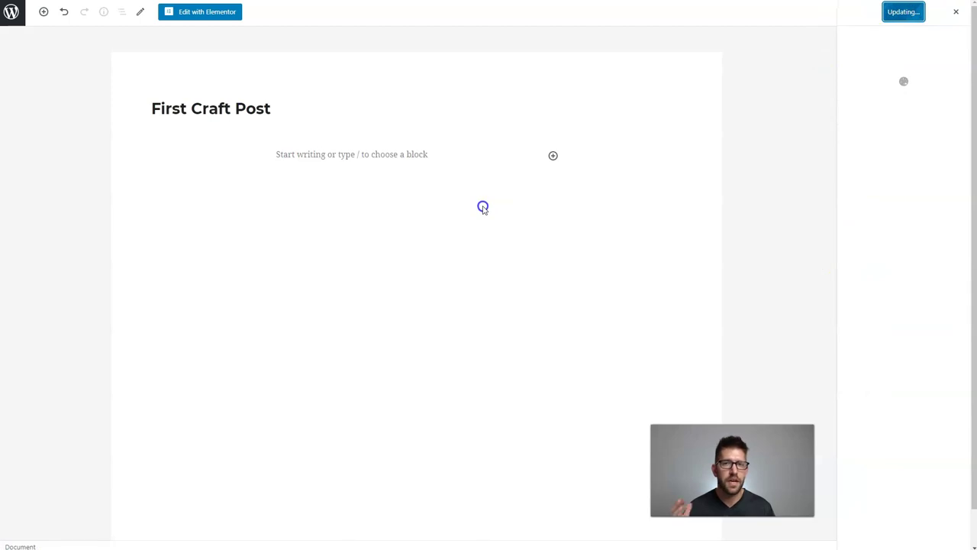
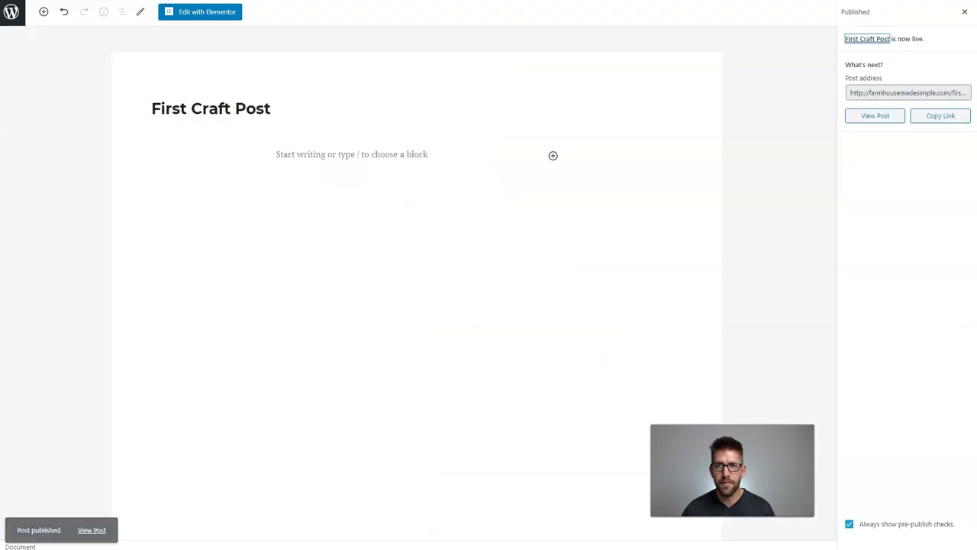
# Exit the editor after publishing First Craft Post and return to the WordPress admin.
pyautogui.click(12, 13)
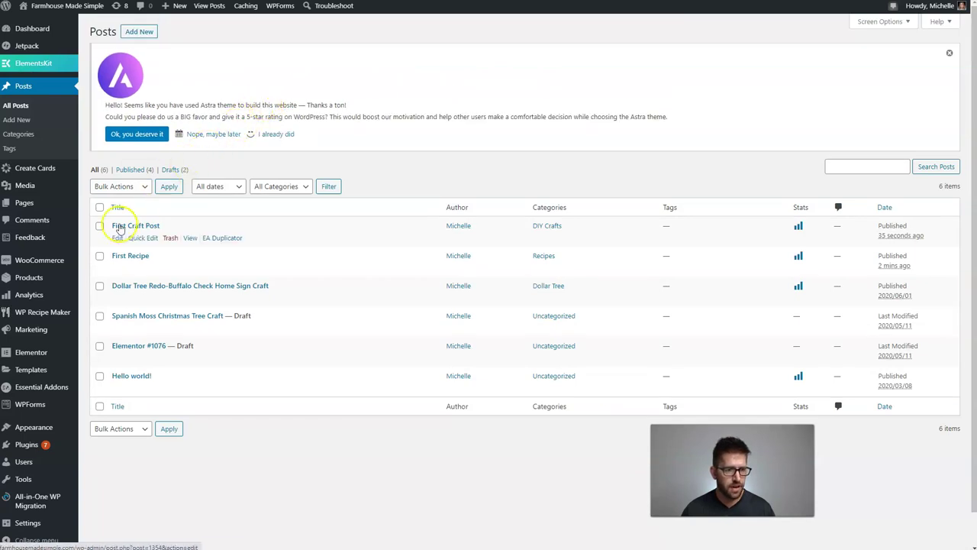
# Add the Shop page from the Pages list to the Clean Main Menu.
pyautogui.moveTo(43, 276)
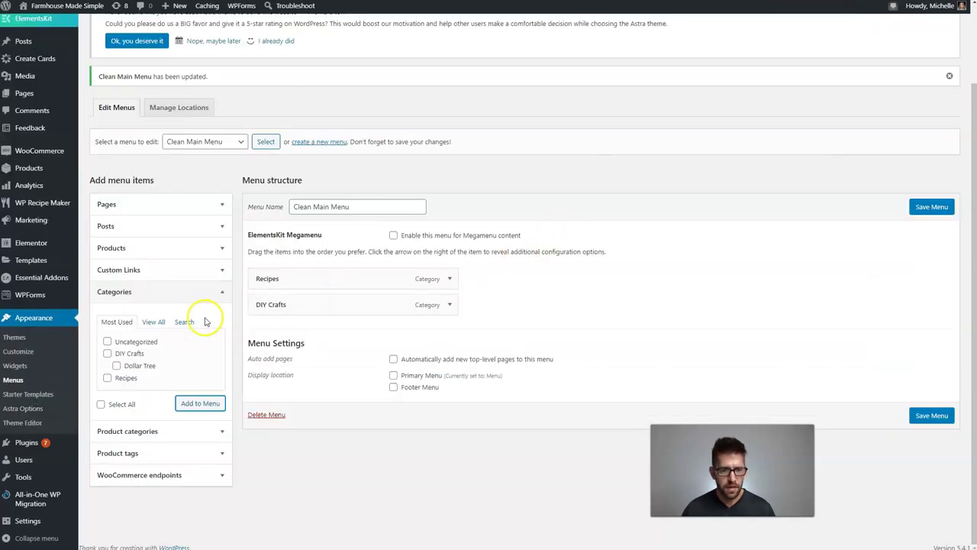
pyautogui.click(224, 294)
pyautogui.click(220, 407)
pyautogui.scroll(-1, 220, 409)
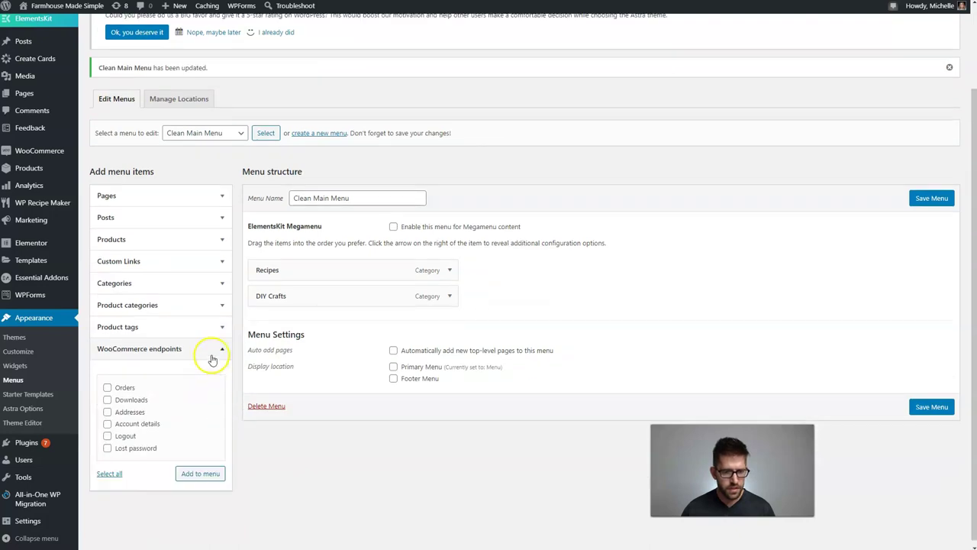
pyautogui.click(171, 203)
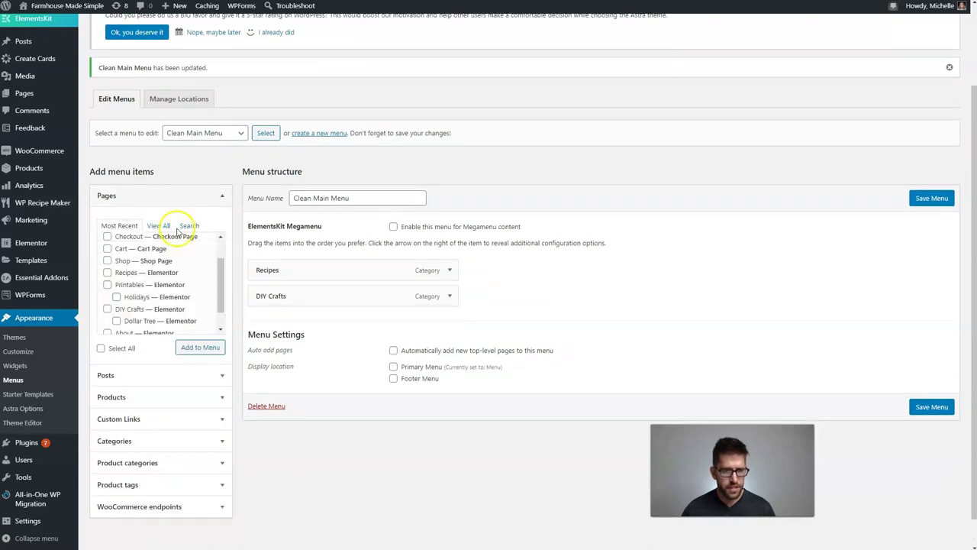
pyautogui.click(108, 261)
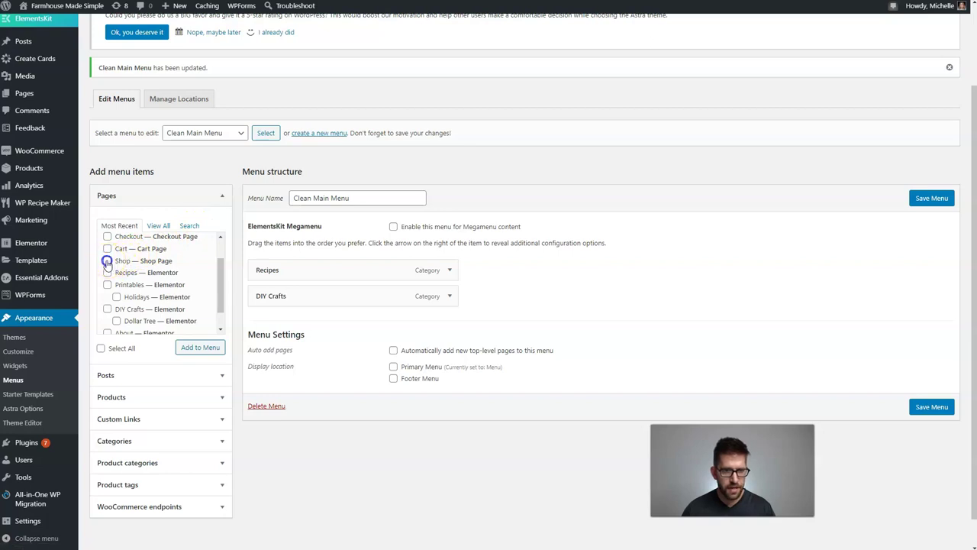
pyautogui.click(195, 349)
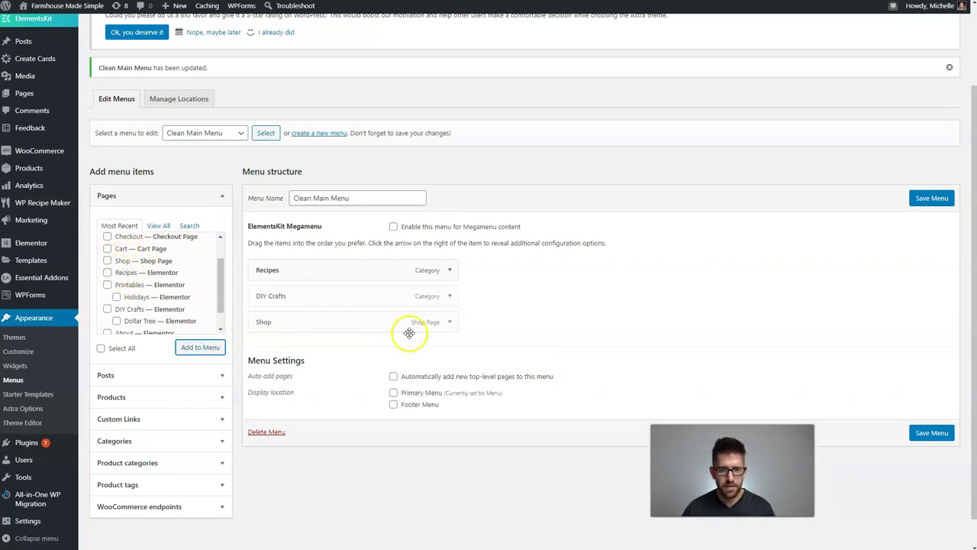
# Relabel the new Shop menu item as Printables and save the menu.
pyautogui.click(449, 323)
pyautogui.doubleClick(363, 357)
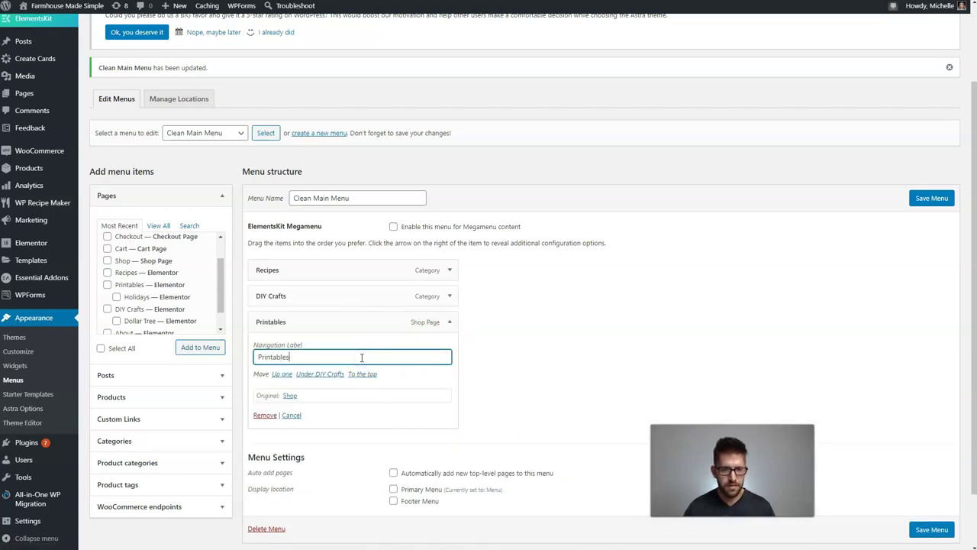
pyautogui.click(920, 198)
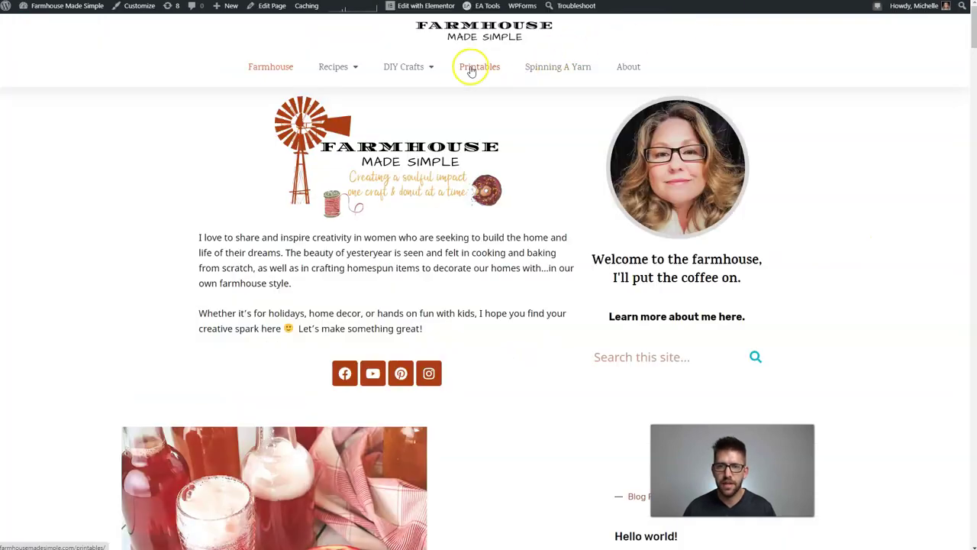
# View the live Printables, Spinning A Yarn and About pages from the nav bar.
pyautogui.click(478, 68)
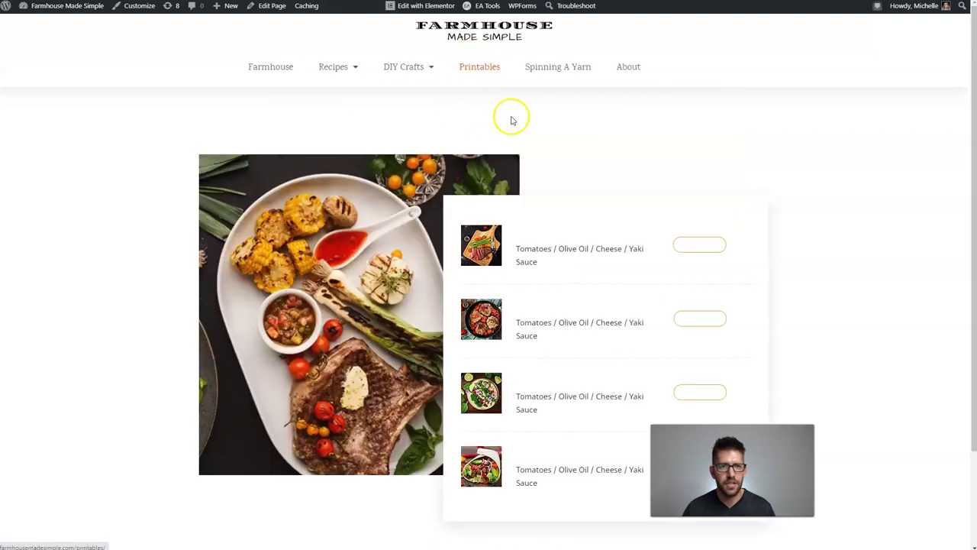
pyautogui.scroll(-3, 693, 222)
pyautogui.scroll(3, 641, 318)
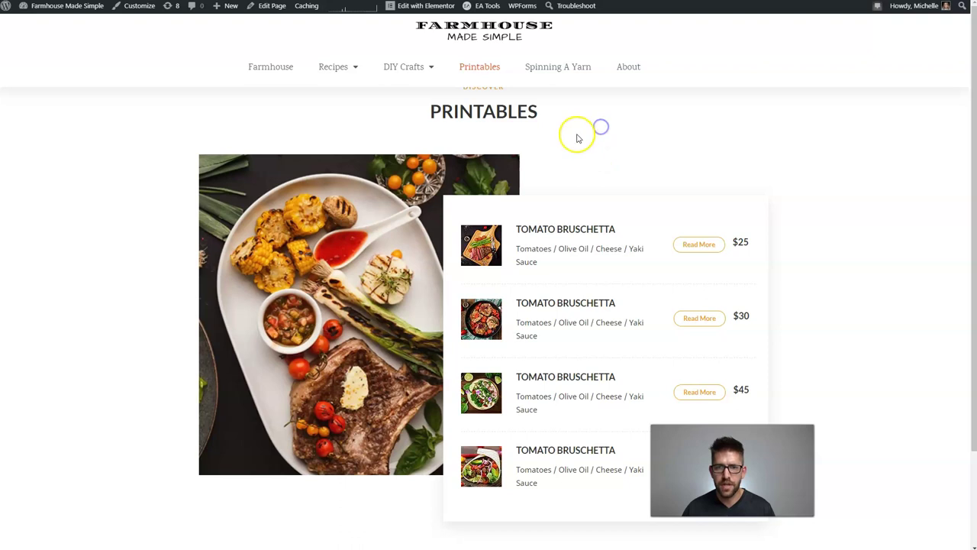
pyautogui.click(564, 71)
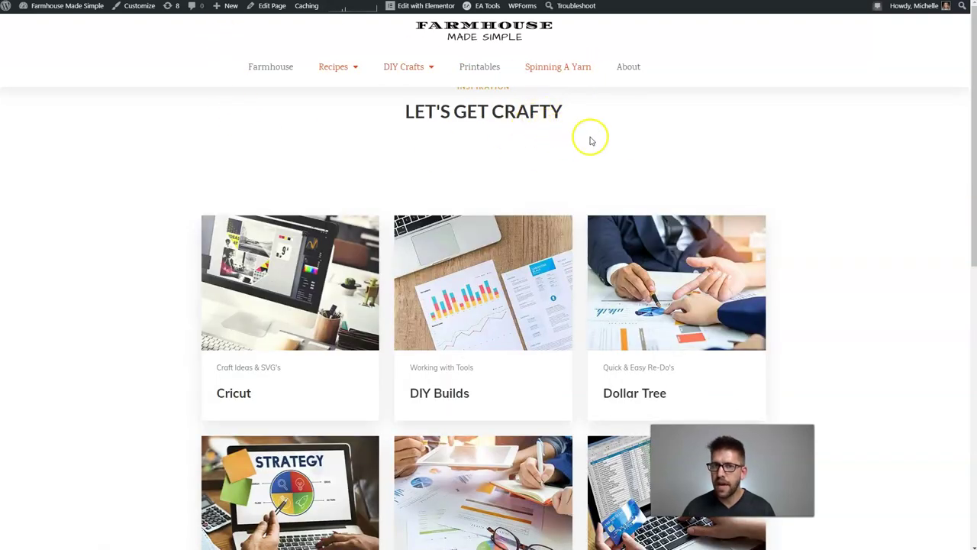
pyautogui.click(635, 67)
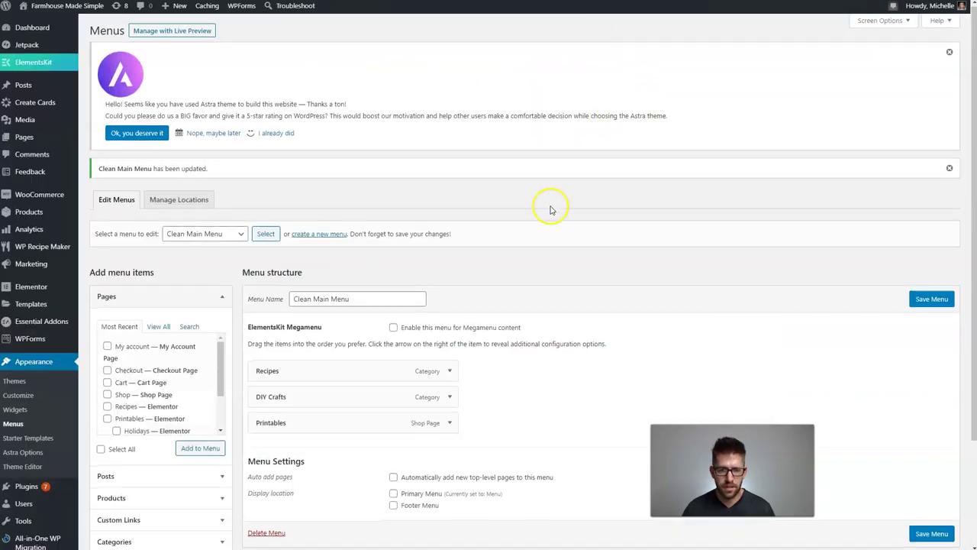
pyautogui.scroll(-1, 526, 236)
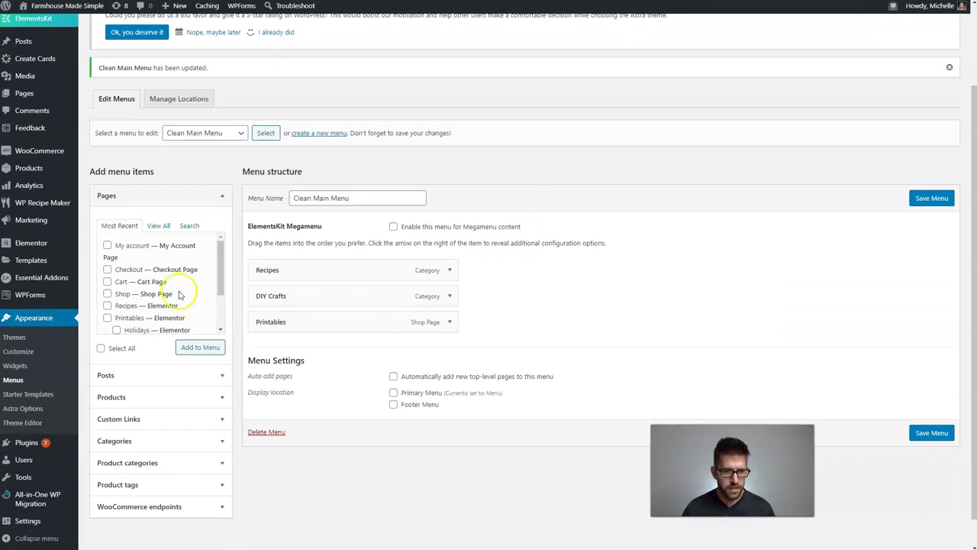
# Search pages for 'about' and add the About and Spin a Yarn pages to the menu.
pyautogui.click(189, 225)
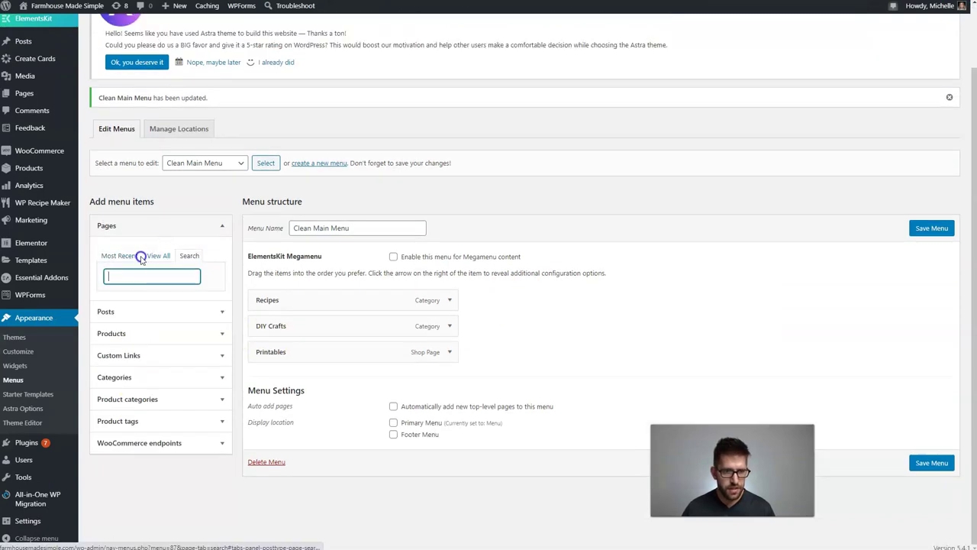
pyautogui.write('about')
pyautogui.click(107, 303)
pyautogui.click(190, 329)
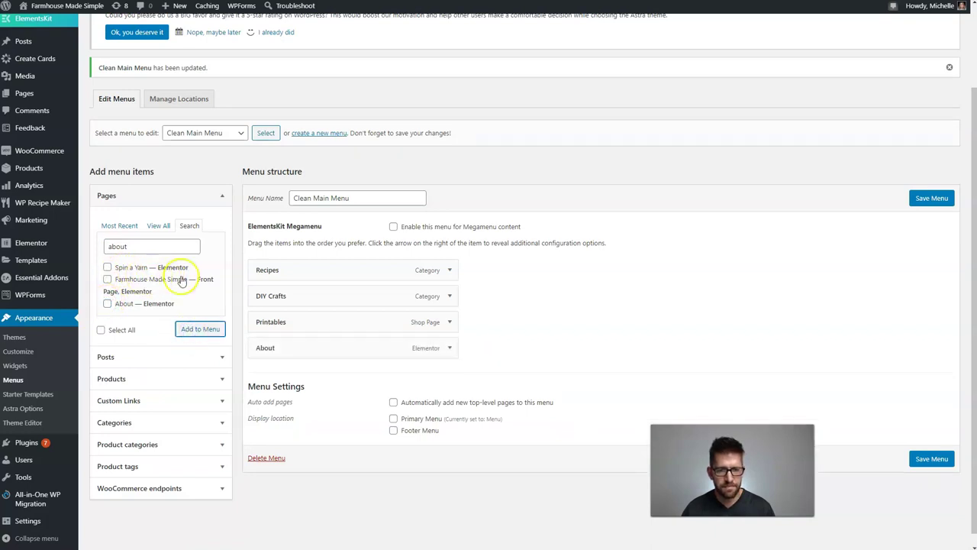
pyautogui.click(108, 268)
pyautogui.click(192, 329)
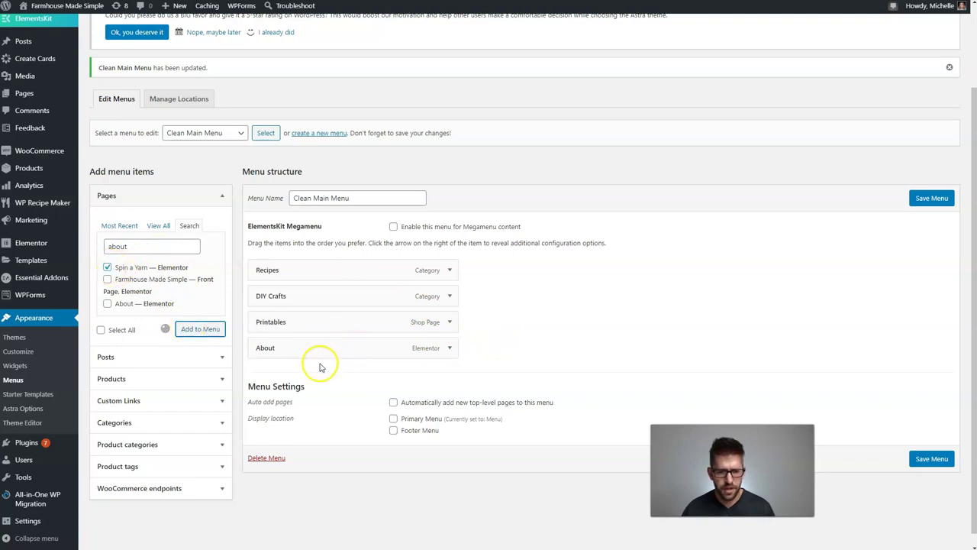
# Place Spin a Yarn above About, assign Primary Menu, and save.
pyautogui.moveTo(301, 374); pyautogui.dragTo(294, 345)
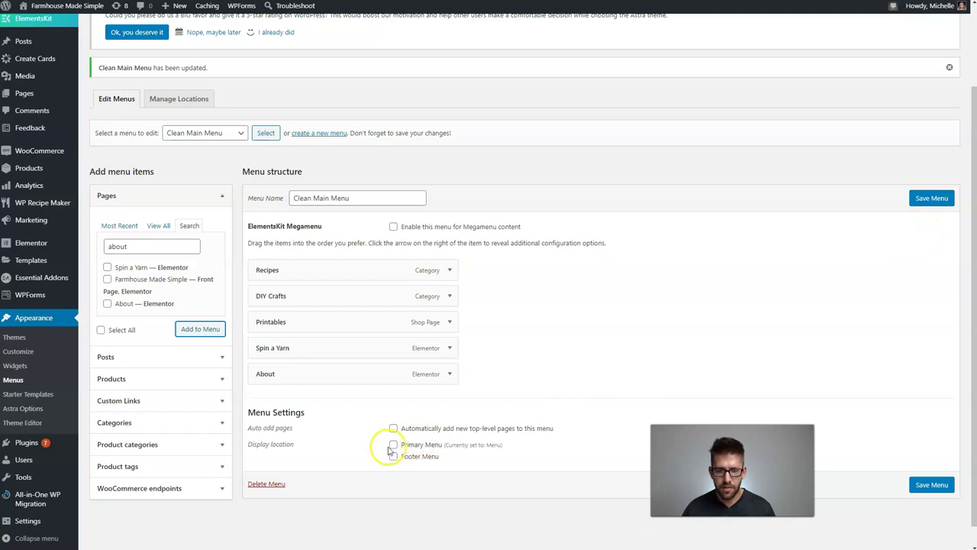
pyautogui.click(393, 445)
pyautogui.click(922, 208)
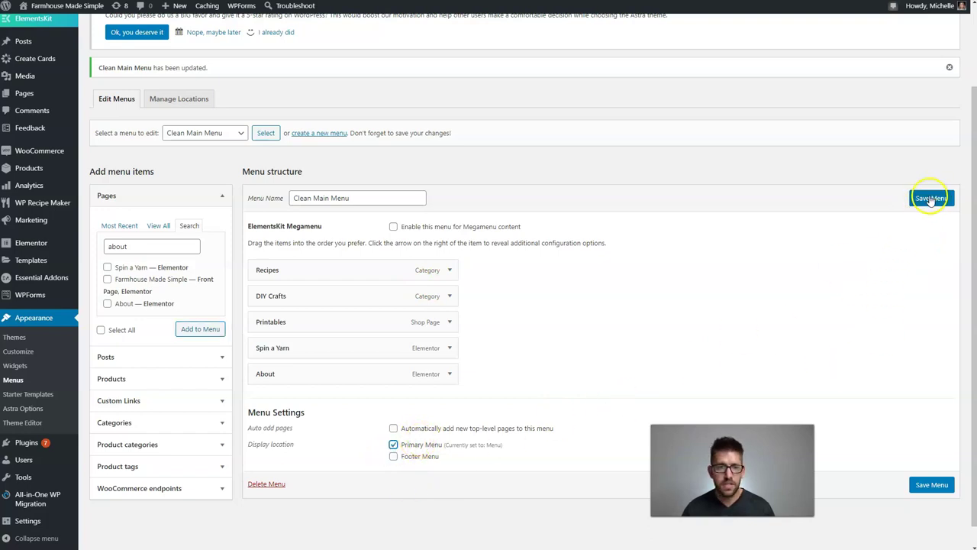
pyautogui.click(931, 200)
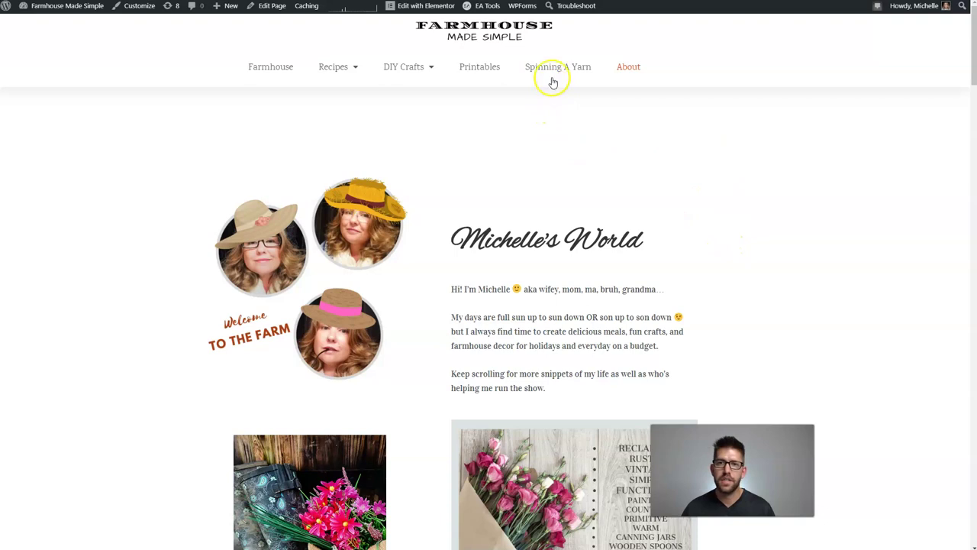
# Go from the About page back to the homepage to see the updated header menu.
pyautogui.click(497, 37)
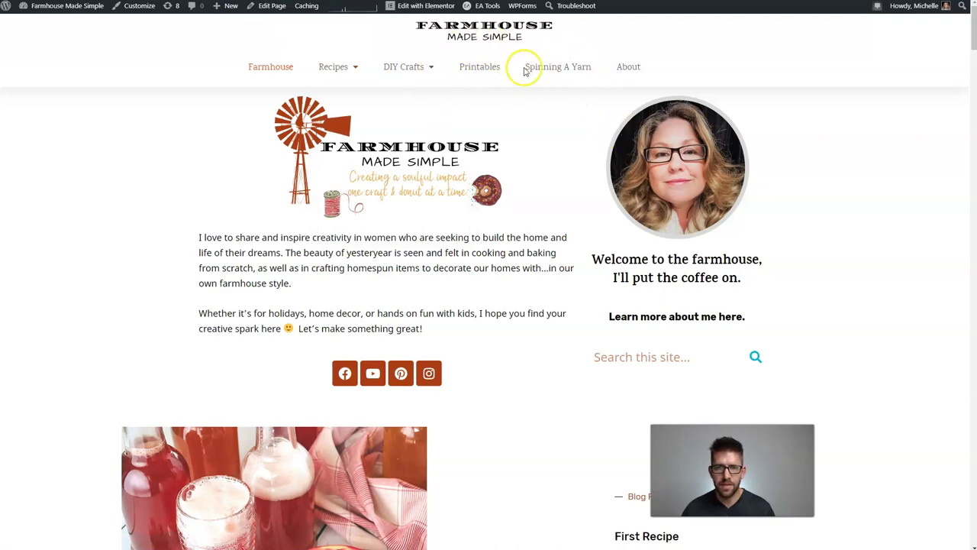
pyautogui.moveTo(420, 11)
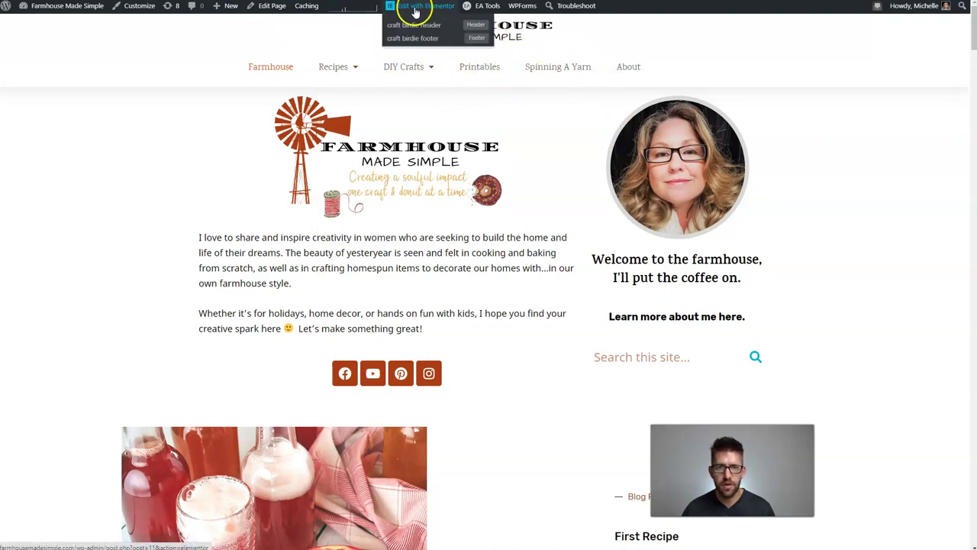
# Set the header template's Nav Menu widget to Clean Main Menu and view it live.
pyautogui.click(420, 27)
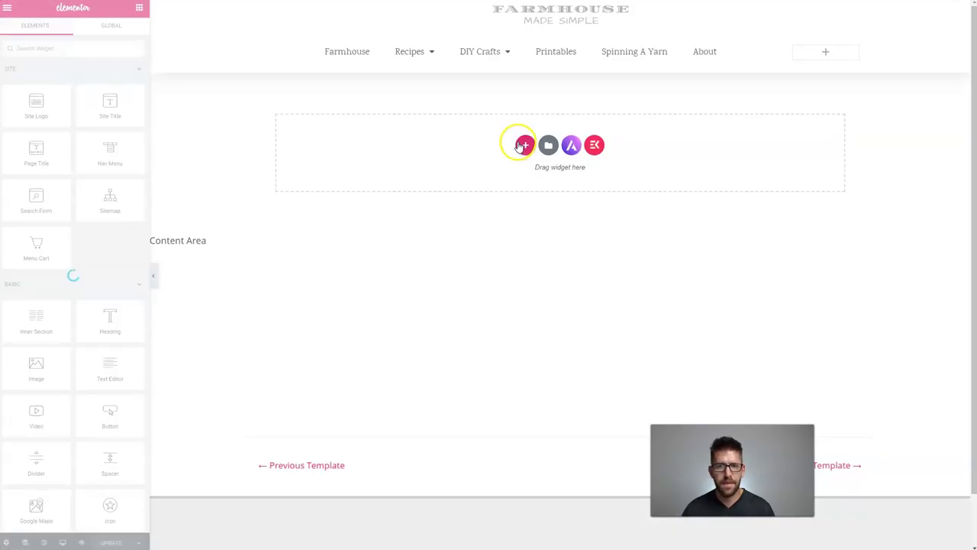
pyautogui.click(546, 55)
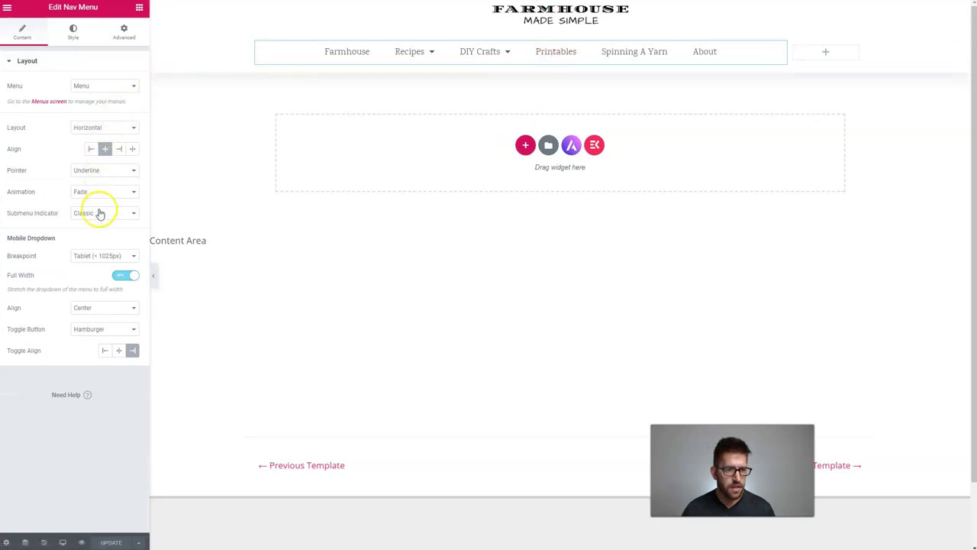
pyautogui.click(114, 86)
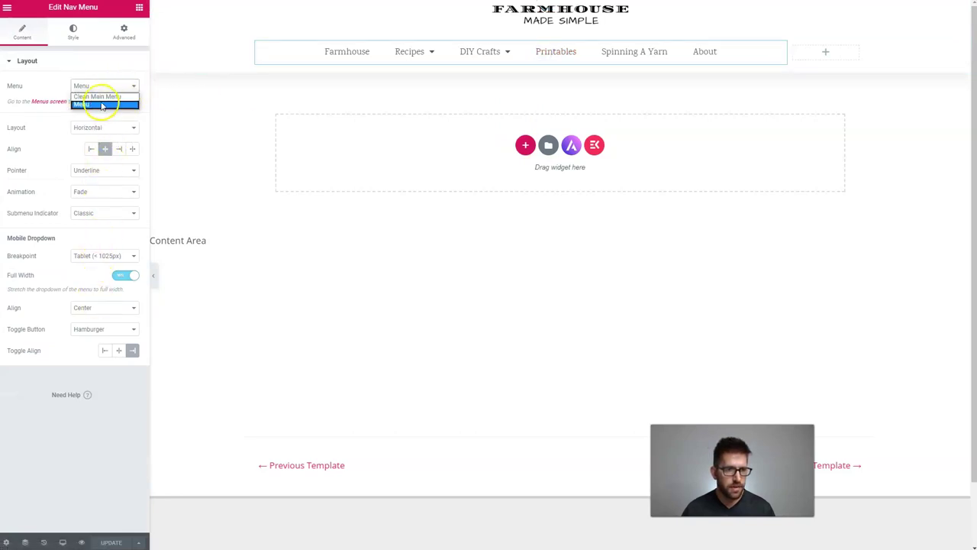
pyautogui.click(85, 97)
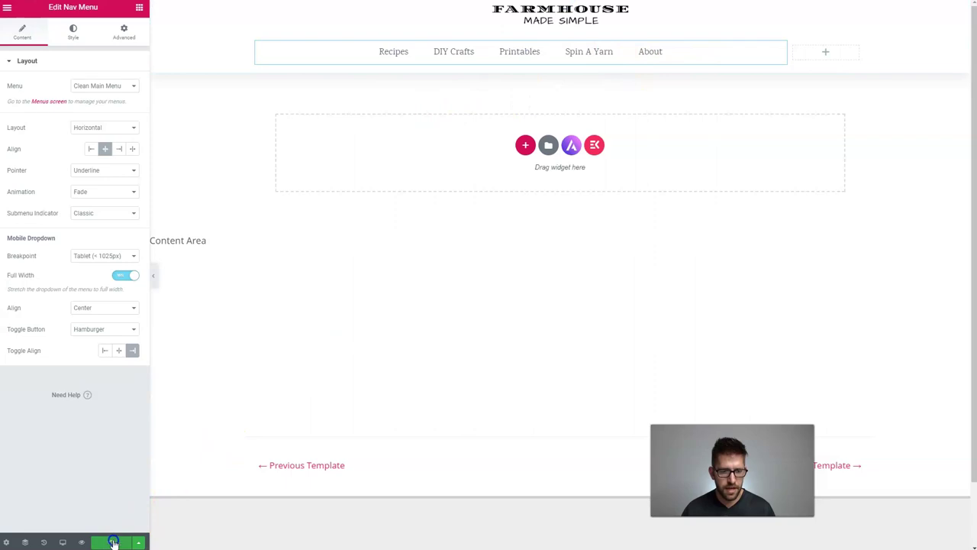
pyautogui.press('Escape')
pyautogui.click(47, 274)
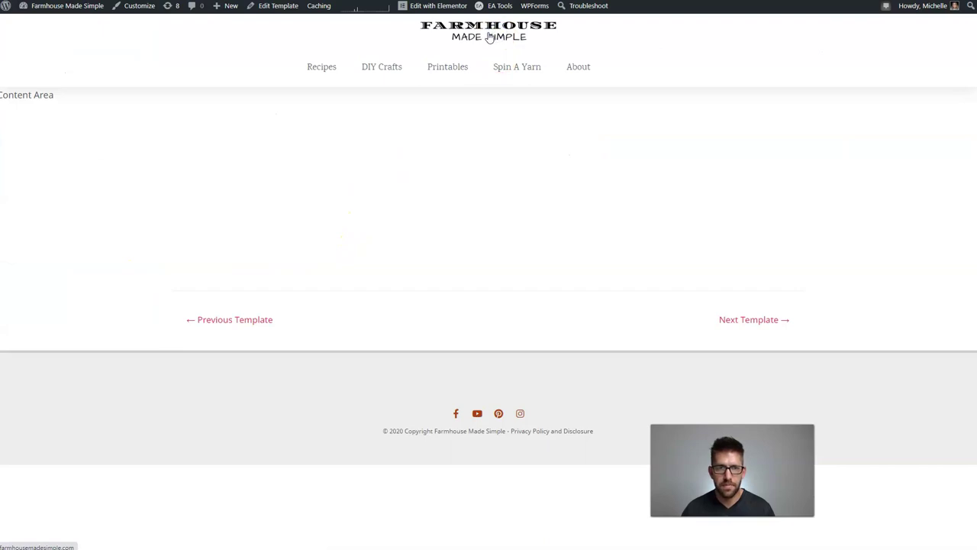
# Browse the Recipes category page and the First Recipe post on the live site.
pyautogui.click(488, 37)
pyautogui.click(358, 66)
pyautogui.scroll(-5, 593, 158)
pyautogui.scroll(5, 447, 94)
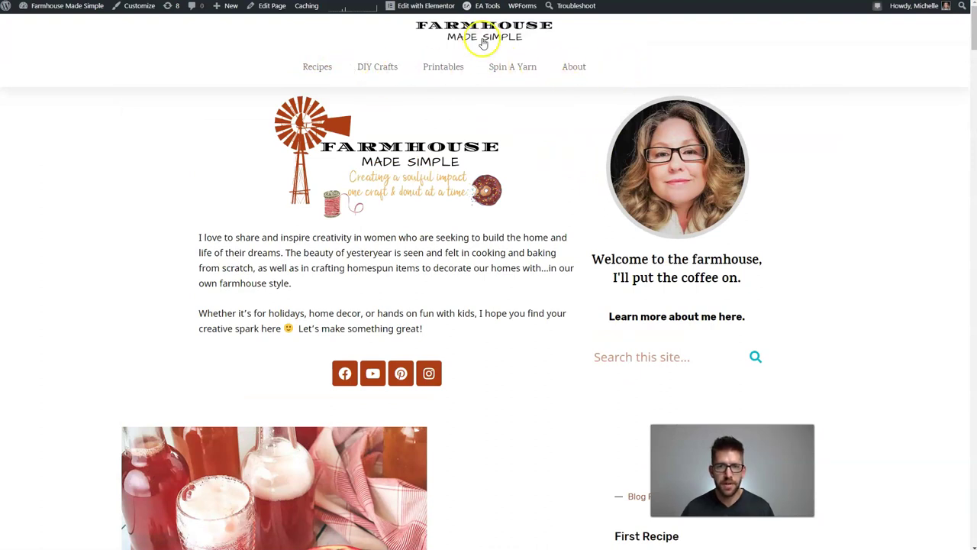
pyautogui.moveTo(516, 36); pyautogui.dragTo(483, 44)
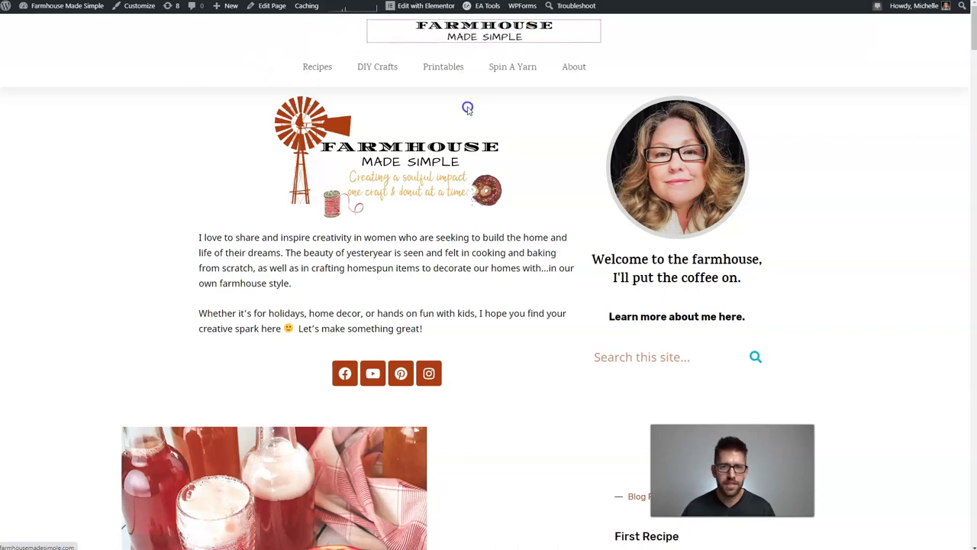
pyautogui.click(318, 68)
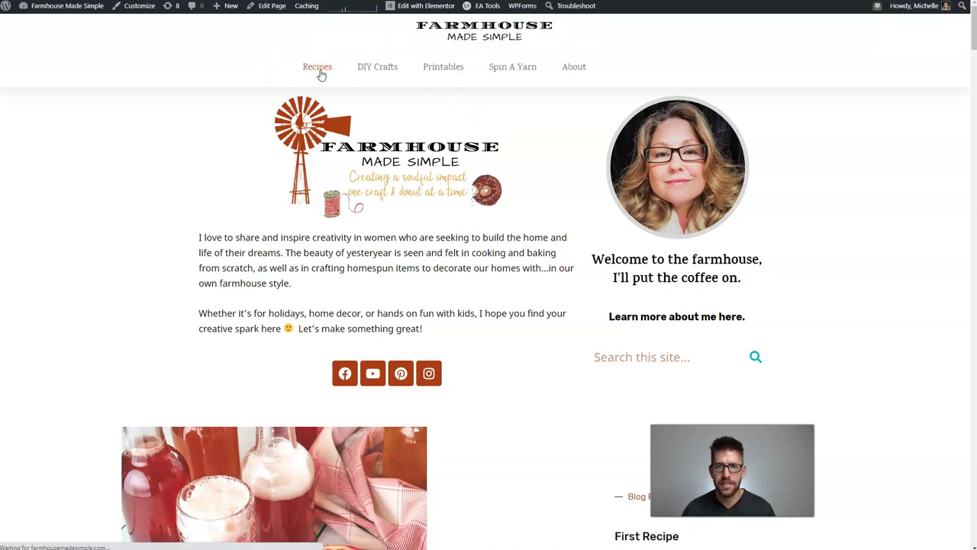
pyautogui.scroll(-3, 450, 184)
pyautogui.scroll(3, 458, 211)
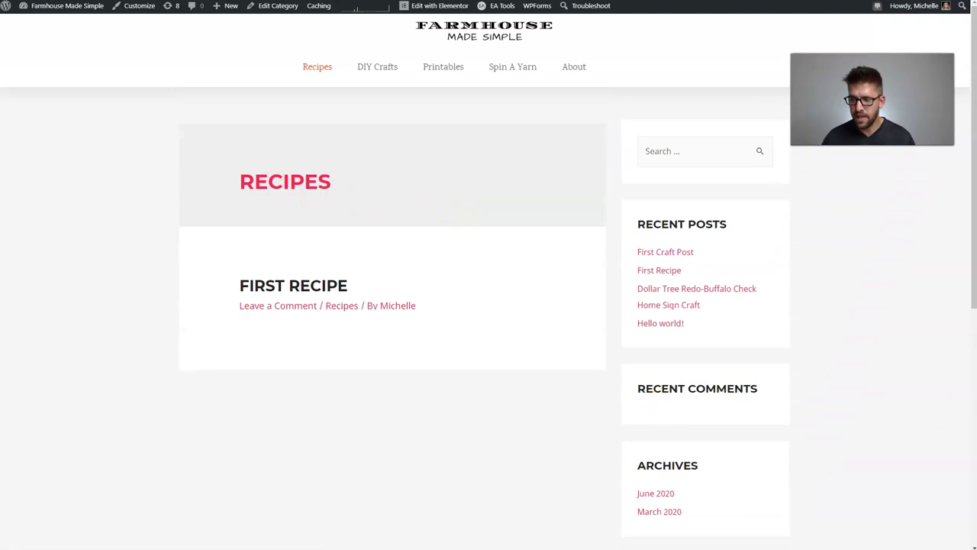
pyautogui.click(277, 287)
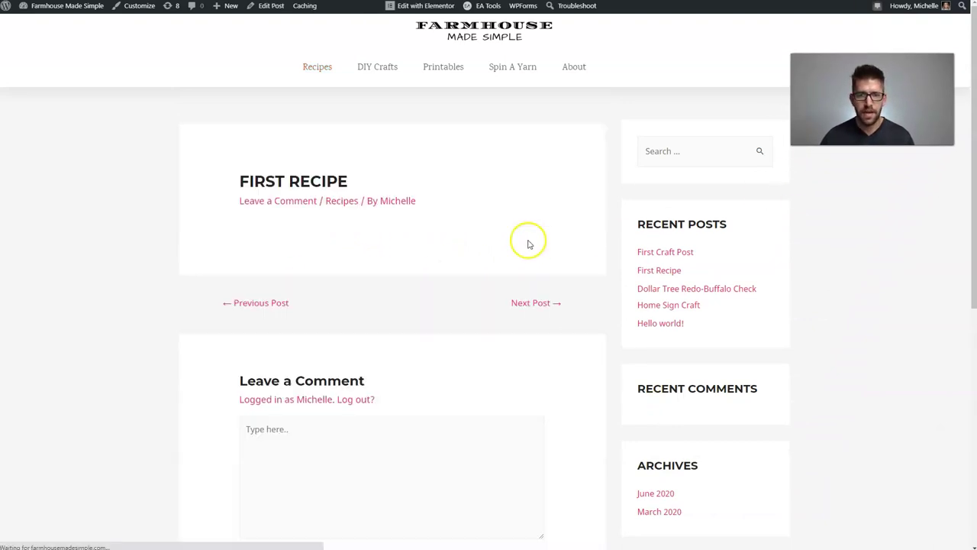
pyautogui.scroll(-5, 524, 246)
pyautogui.scroll(5, 523, 246)
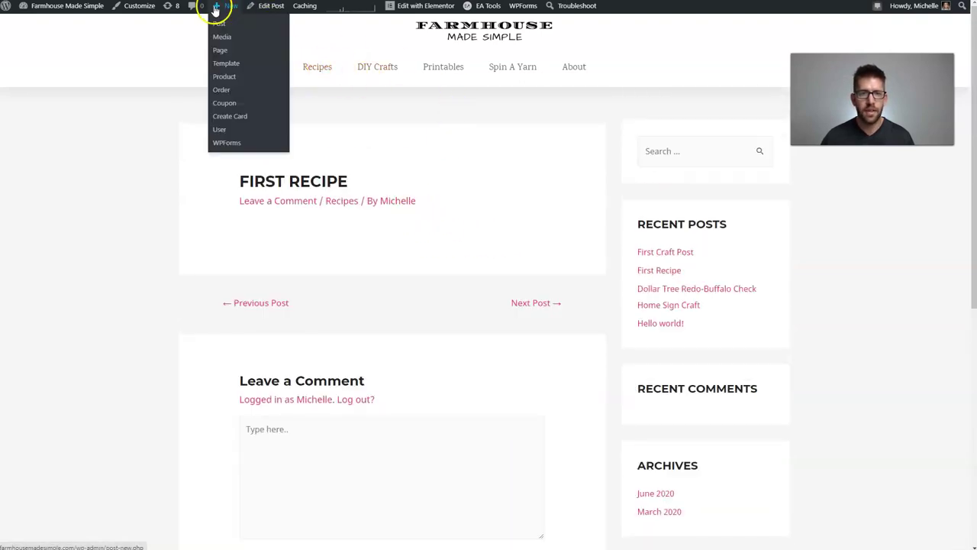
# Browse the DIY Crafts category and the Dollar Tree buffalo check sign post.
pyautogui.click(384, 69)
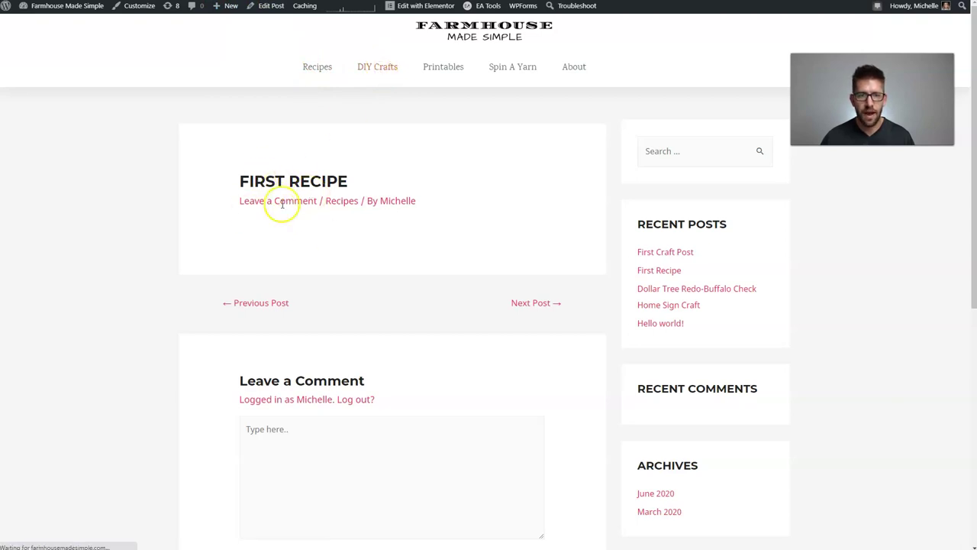
pyautogui.scroll(-3, 438, 214)
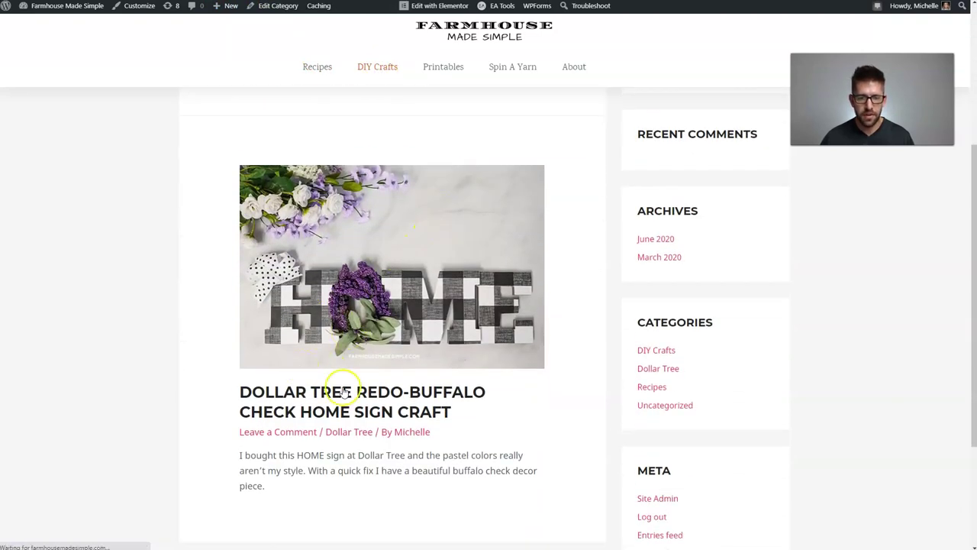
pyautogui.scroll(-2, 367, 392)
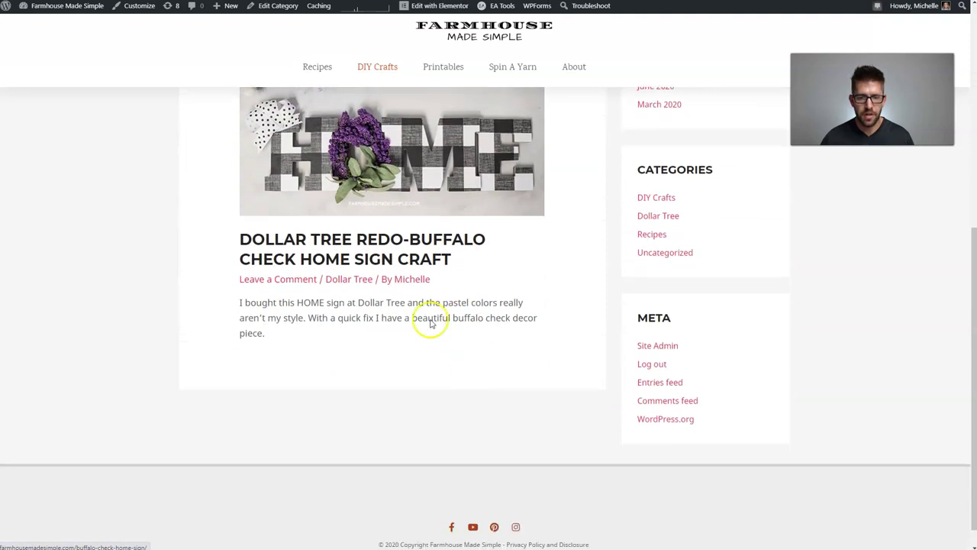
pyautogui.click(424, 243)
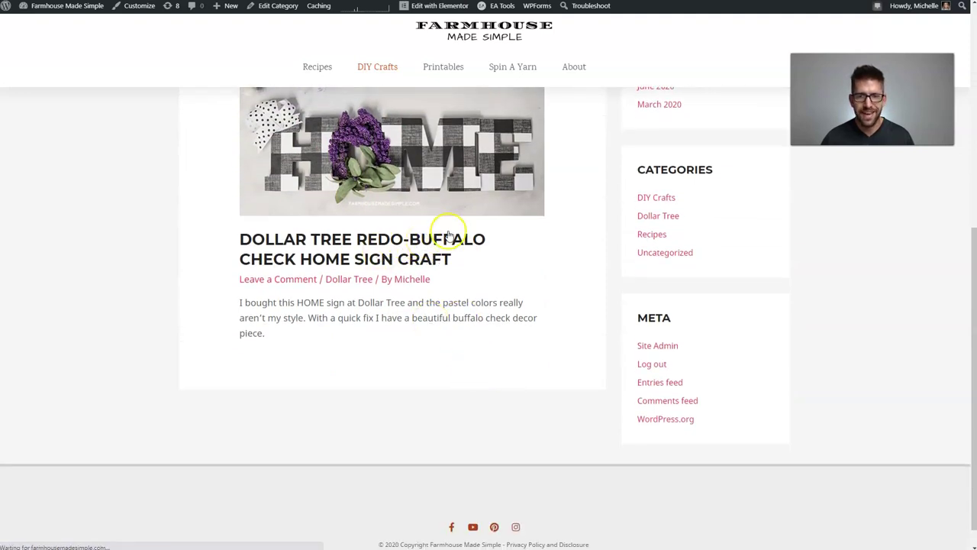
pyautogui.scroll(-4, 435, 218)
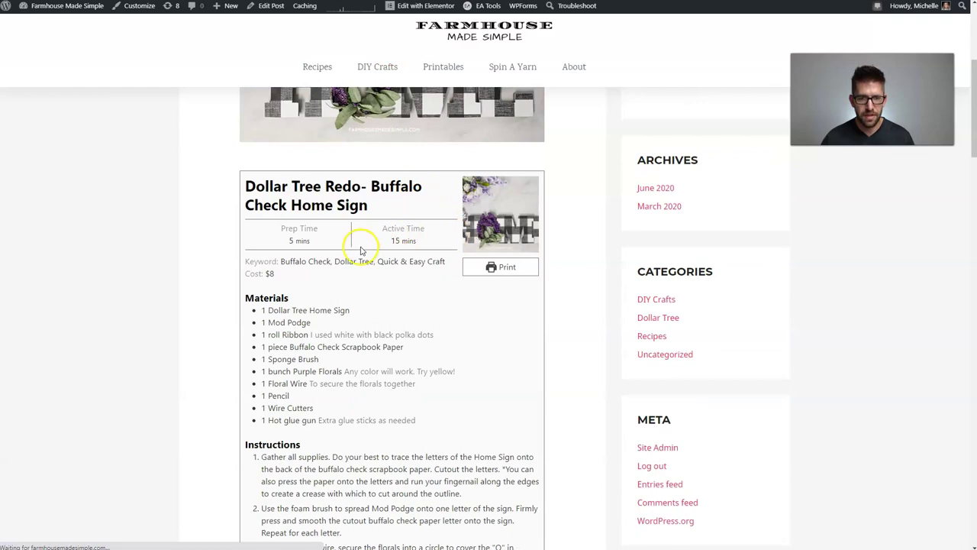
pyautogui.scroll(-2, 336, 229)
pyautogui.scroll(-10, 302, 183)
pyautogui.scroll(1, 462, 303)
pyautogui.scroll(15, 450, 293)
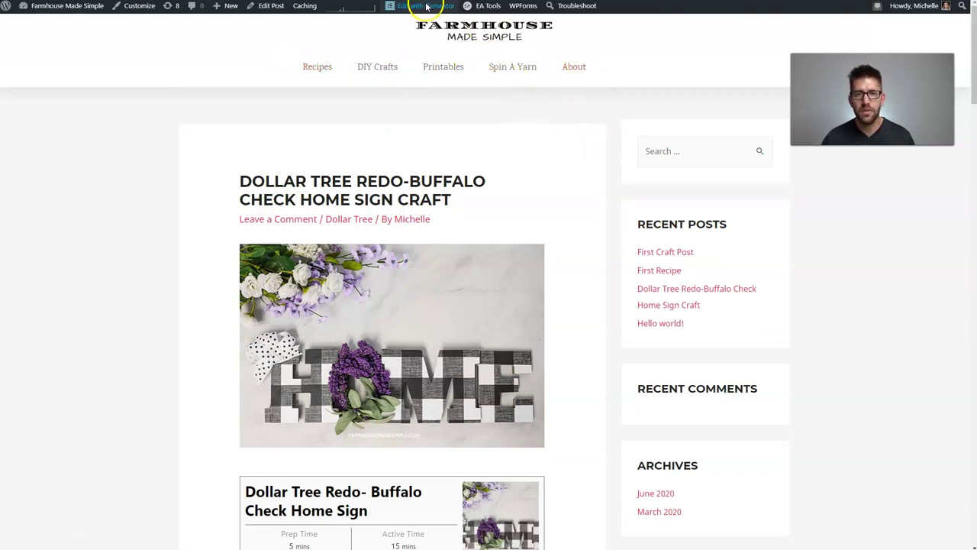
# Open the Printables shop page and check its no-products-found notice.
pyautogui.moveTo(427, 9)
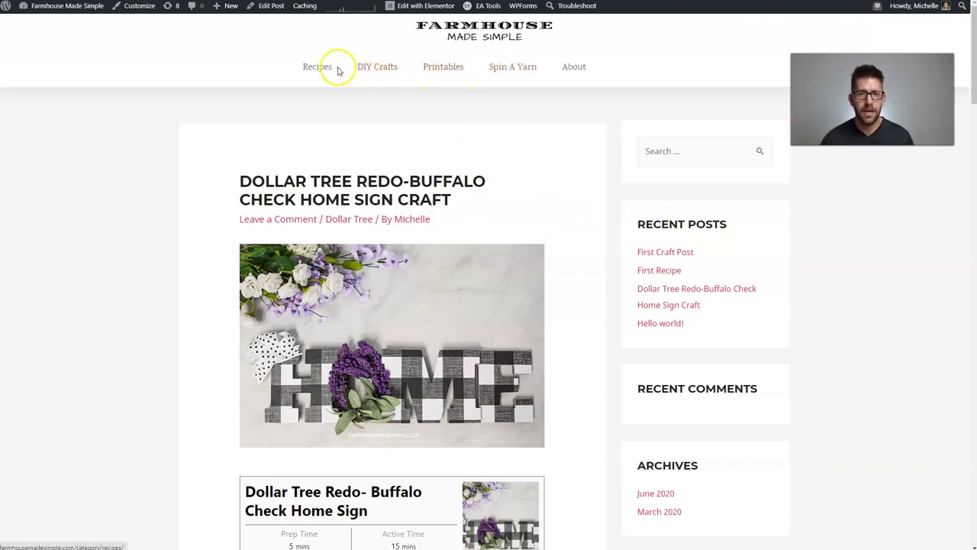
pyautogui.click(432, 71)
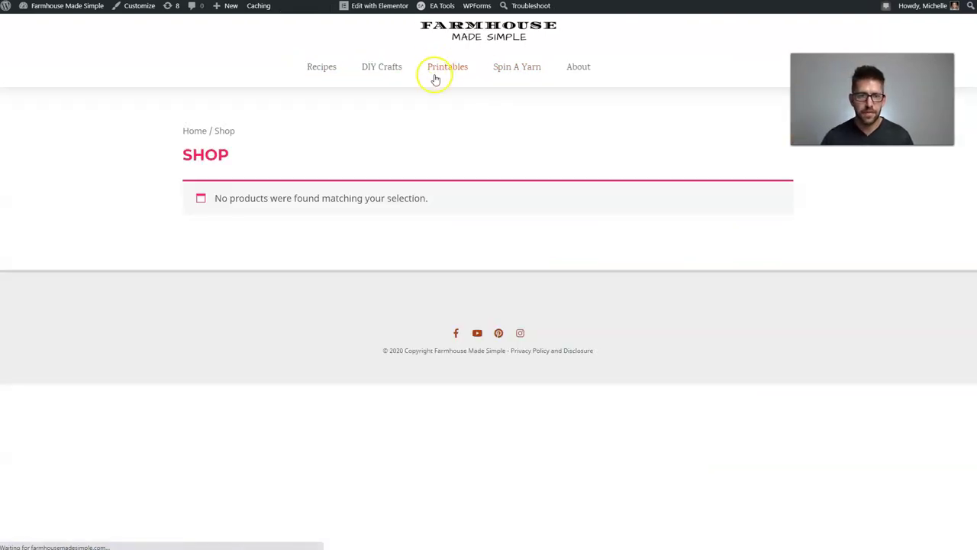
pyautogui.moveTo(212, 198); pyautogui.dragTo(443, 197)
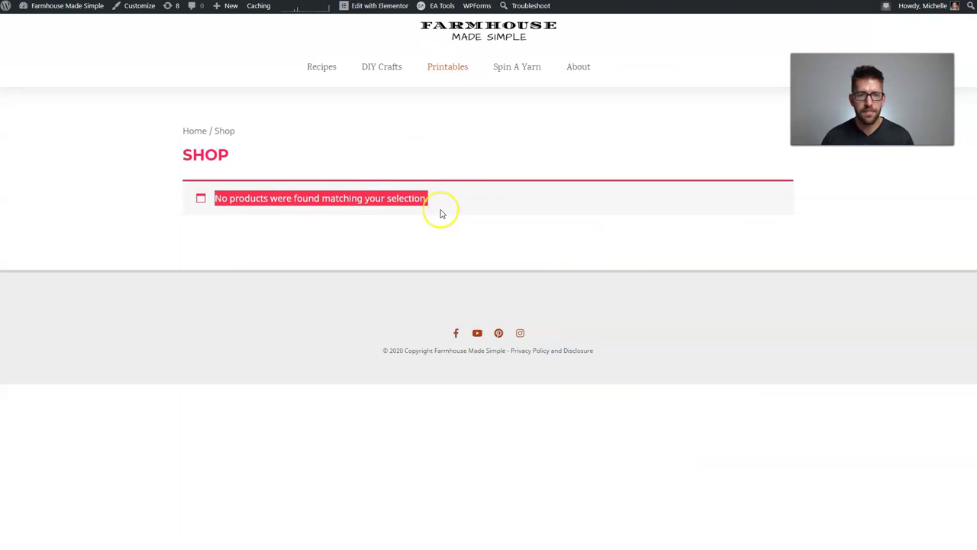
pyautogui.click(447, 203)
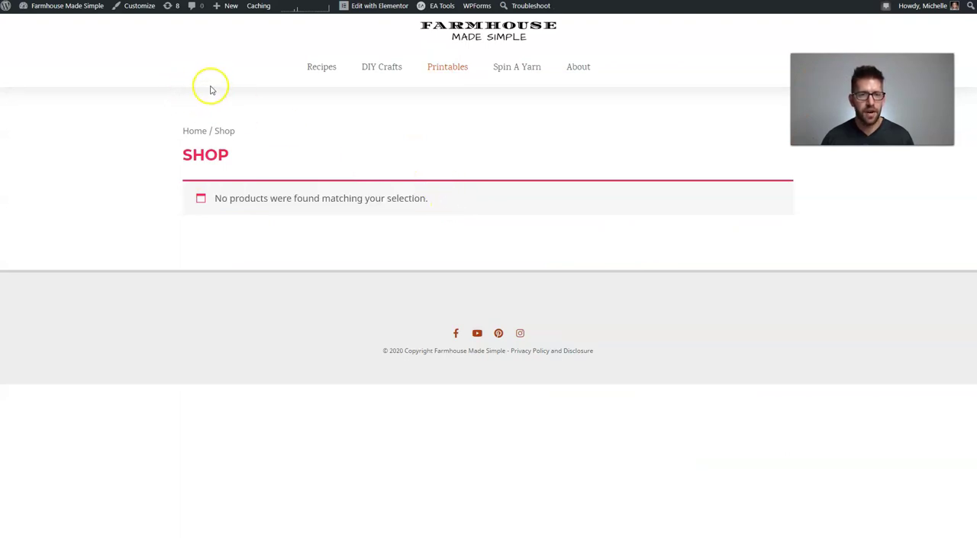
pyautogui.moveTo(229, 8)
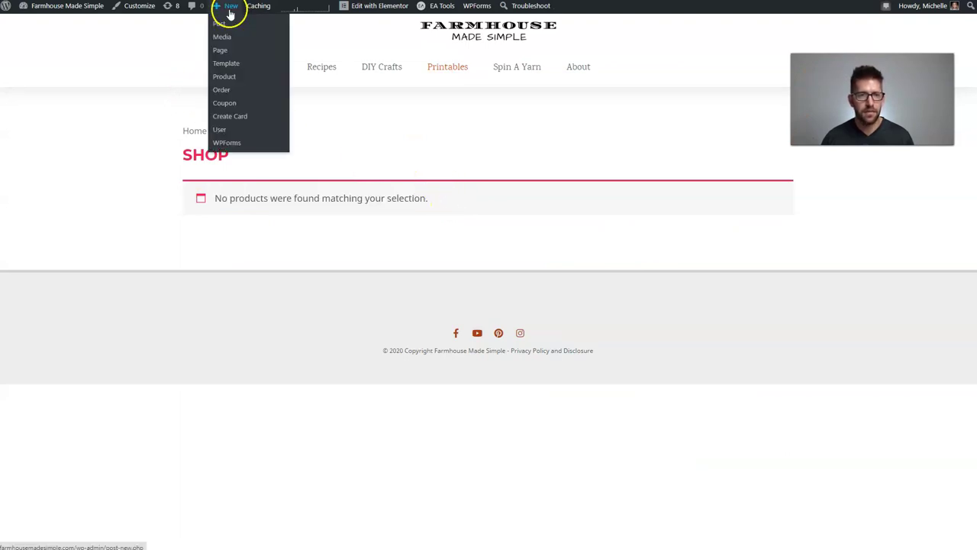
# Create a new product titled First Printable with the lobster photo as product image.
pyautogui.click(229, 79)
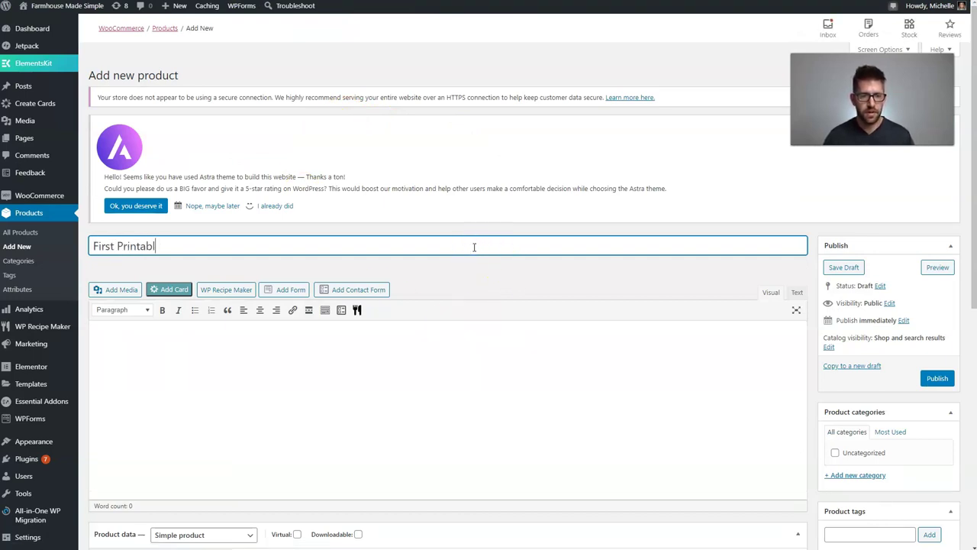
pyautogui.scroll(-3, 625, 390)
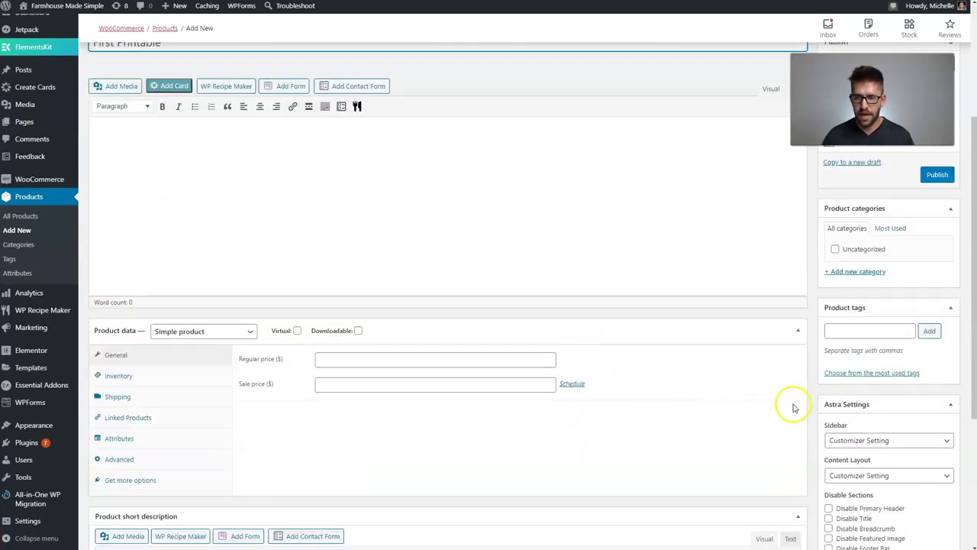
pyautogui.scroll(-3, 865, 254)
pyautogui.click(847, 432)
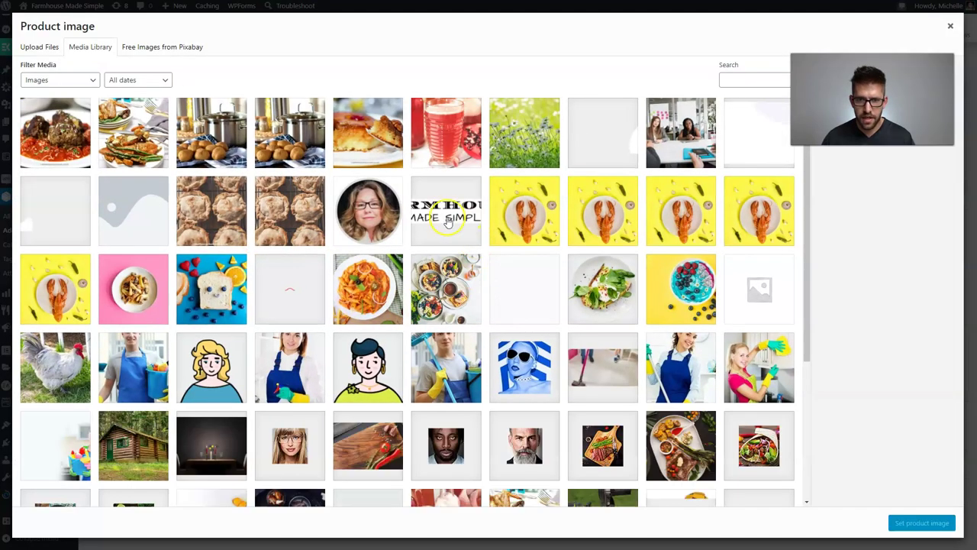
pyautogui.click(526, 212)
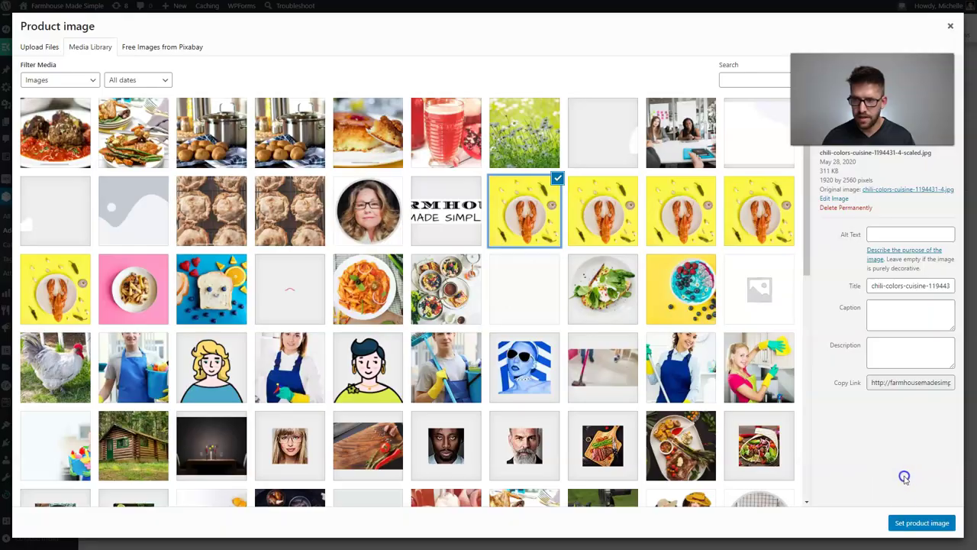
pyautogui.click(908, 524)
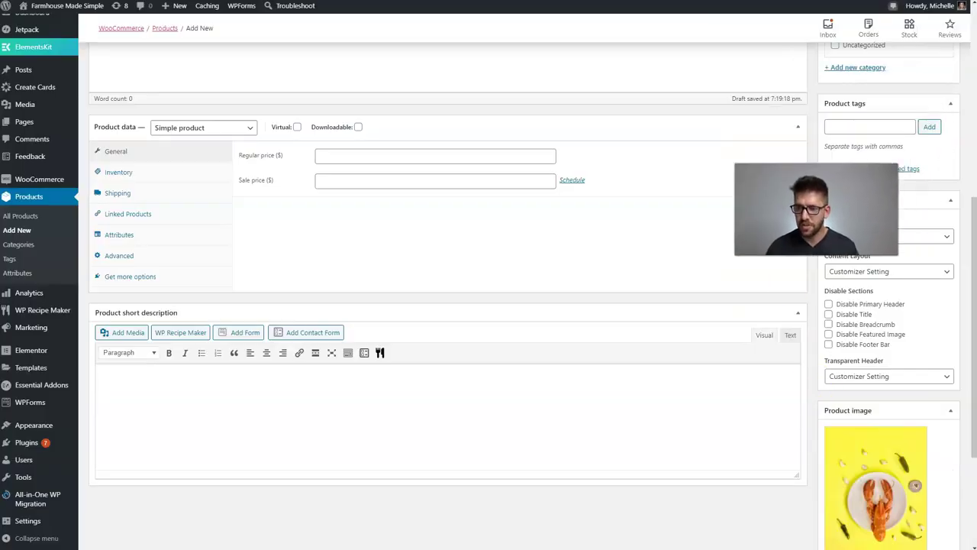
# Publish it, then update it as virtual and downloadable with a $1 regular price.
pyautogui.scroll(3, 838, 318)
pyautogui.click(938, 174)
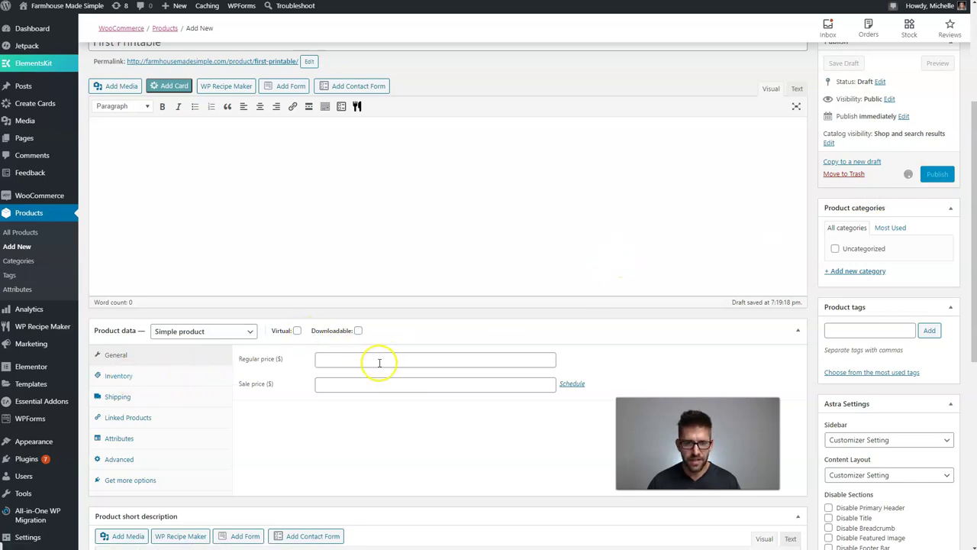
pyautogui.scroll(-2, 323, 371)
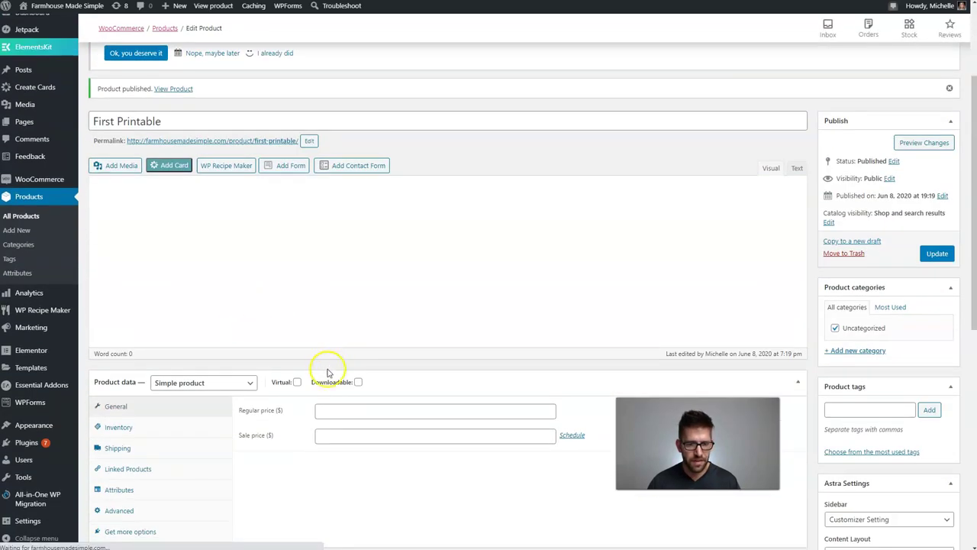
pyautogui.click(297, 382)
pyautogui.click(359, 412)
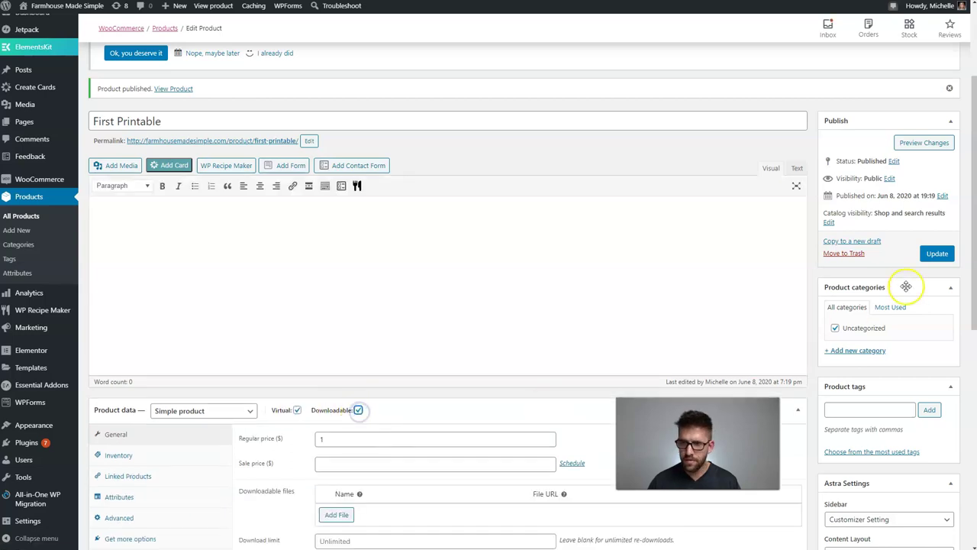
pyautogui.click(936, 253)
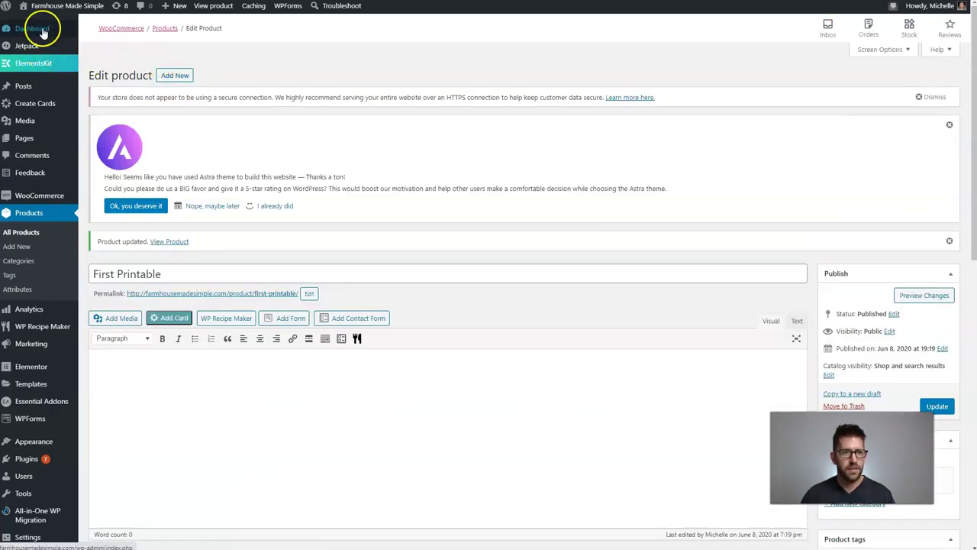
pyautogui.click(51, 25)
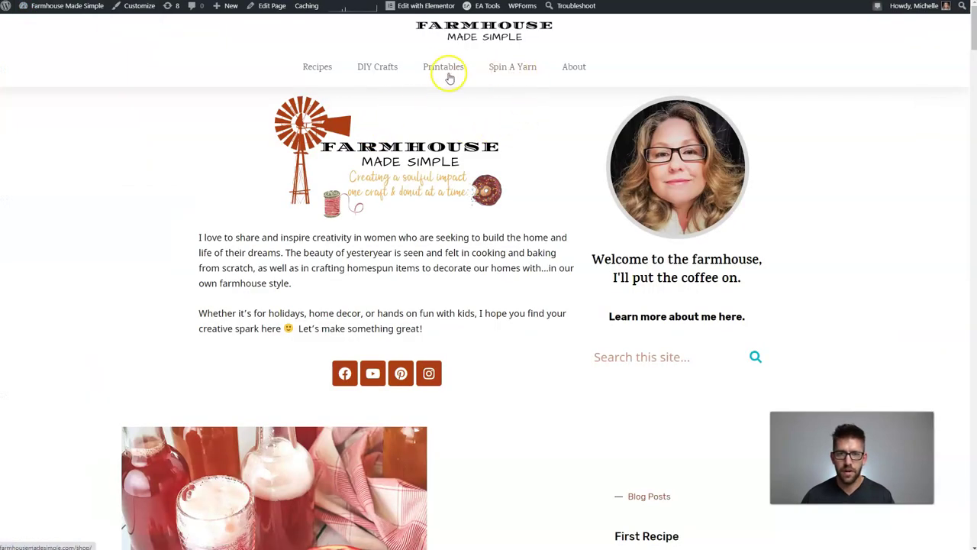
# Visit the live Printables shop and Spin A Yarn pages.
pyautogui.click(443, 67)
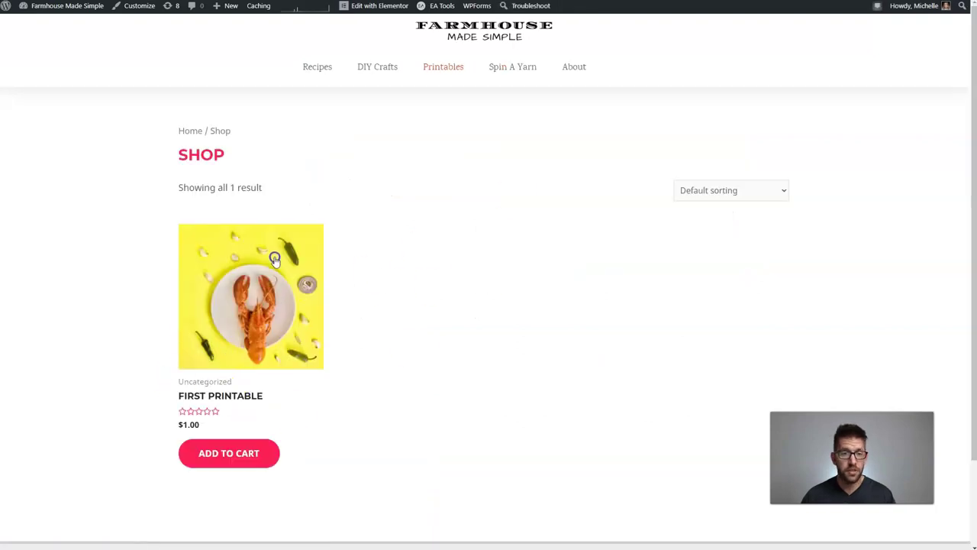
pyautogui.click(524, 70)
pyautogui.click(494, 199)
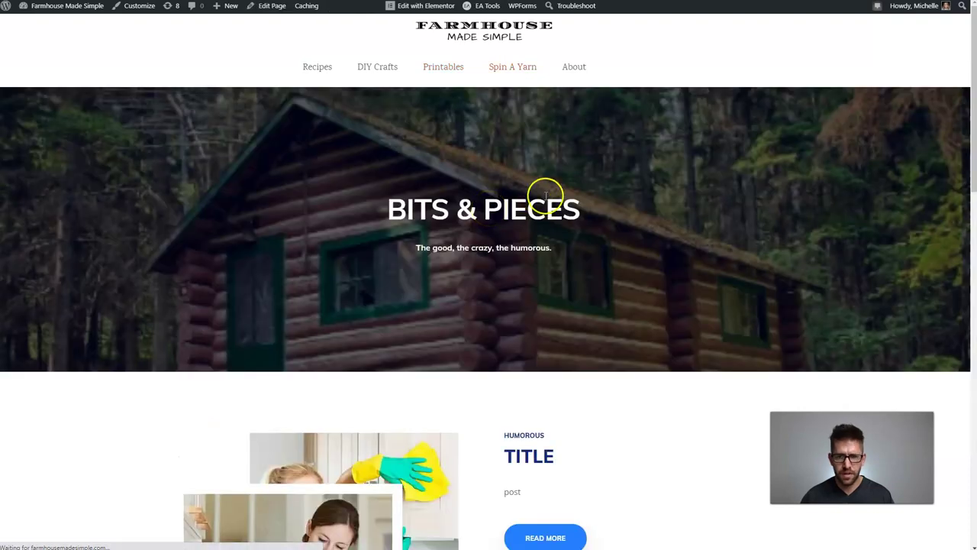
pyautogui.scroll(-7, 515, 240)
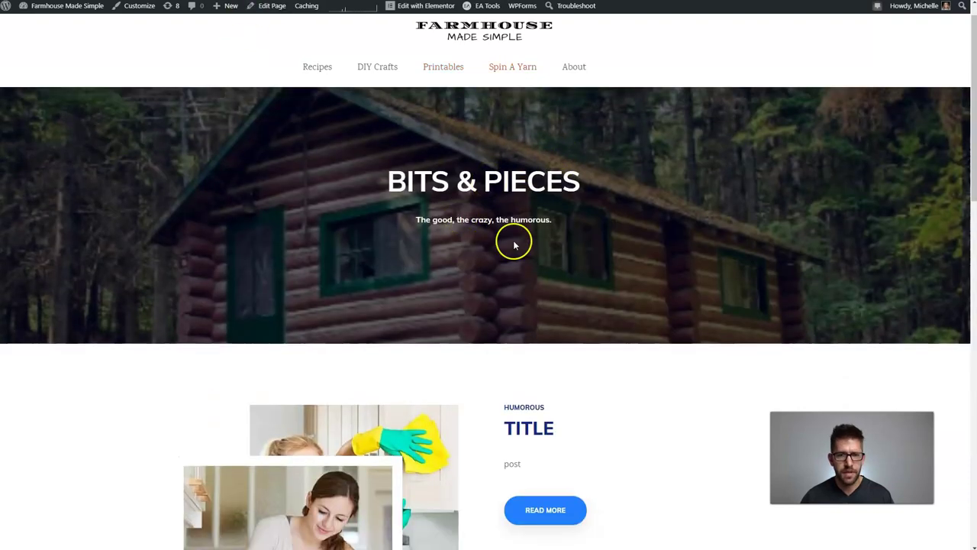
pyautogui.scroll(-5, 545, 187)
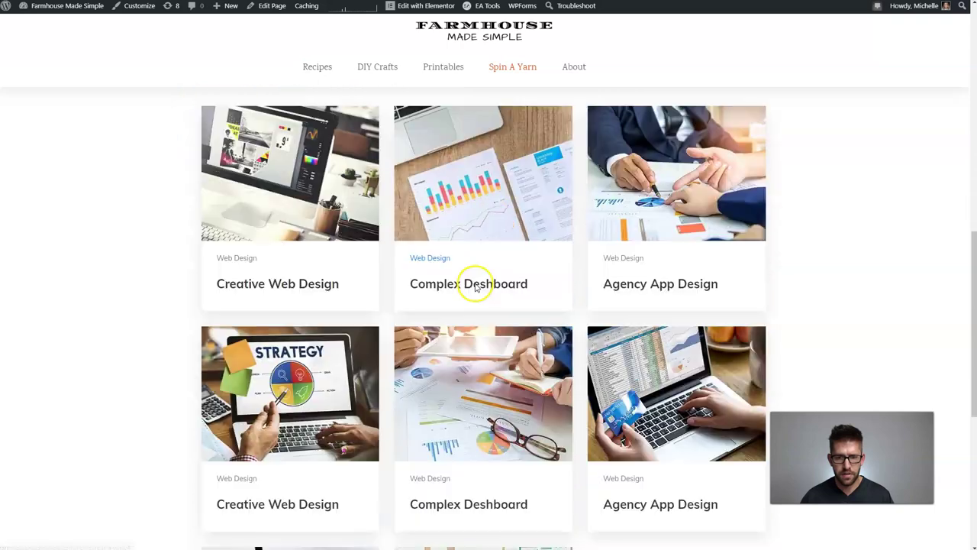
pyautogui.scroll(12, 553, 382)
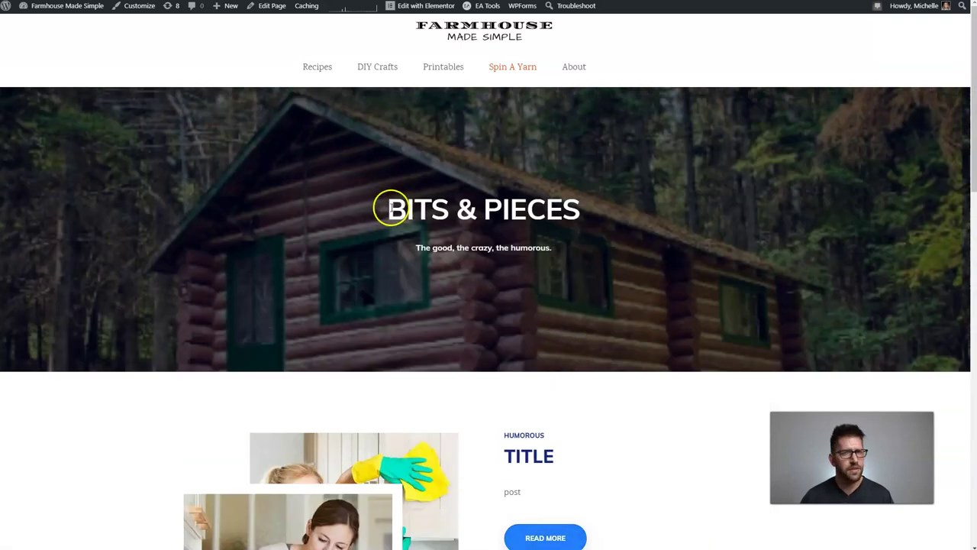
# Scroll through the DIY Crafts category page to the footer, then return home.
pyautogui.click(384, 68)
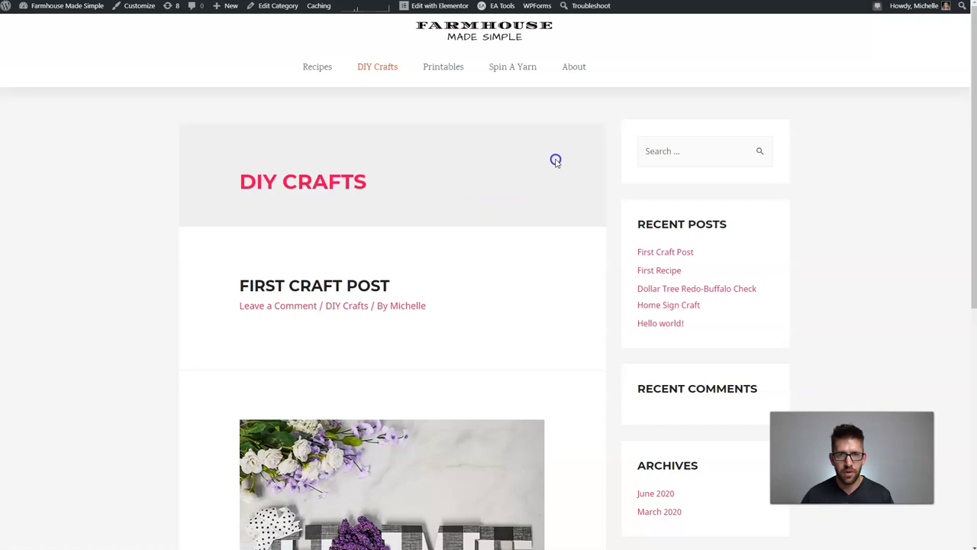
pyautogui.scroll(-2, 555, 156)
pyautogui.scroll(-4, 558, 148)
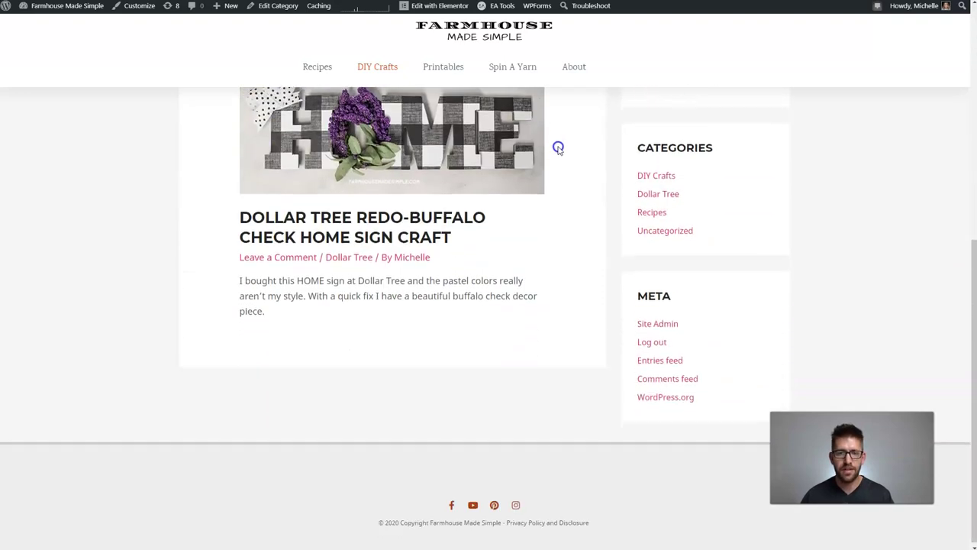
pyautogui.scroll(6, 538, 198)
pyautogui.scroll(1, 538, 203)
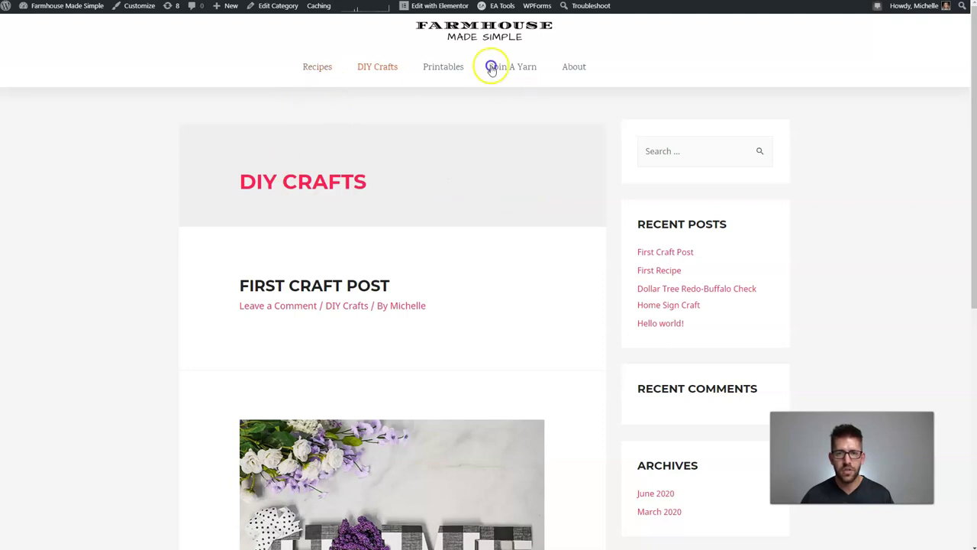
pyautogui.click(484, 38)
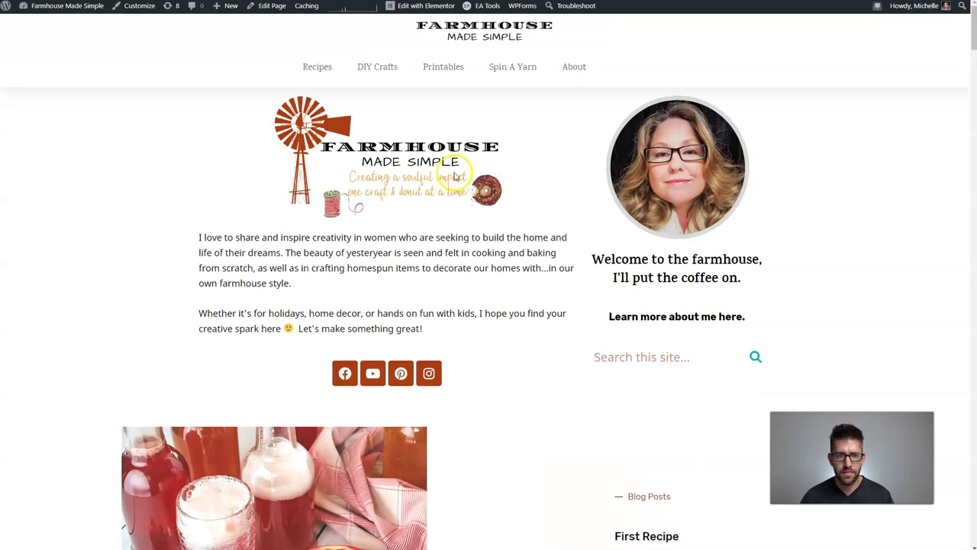
# Scroll the homepage sections down to the footer, then open the homepage in Elementor.
pyautogui.scroll(-2, 365, 324)
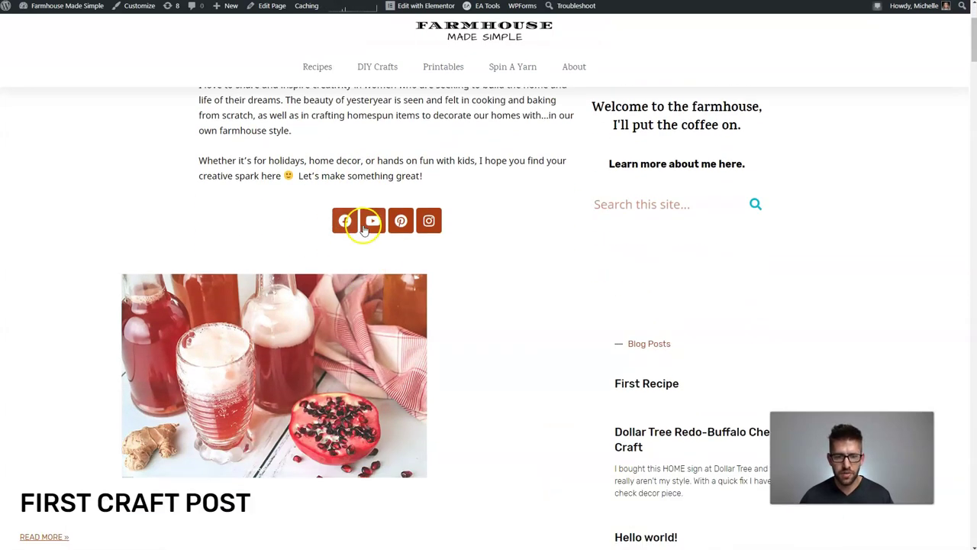
pyautogui.scroll(-3, 371, 222)
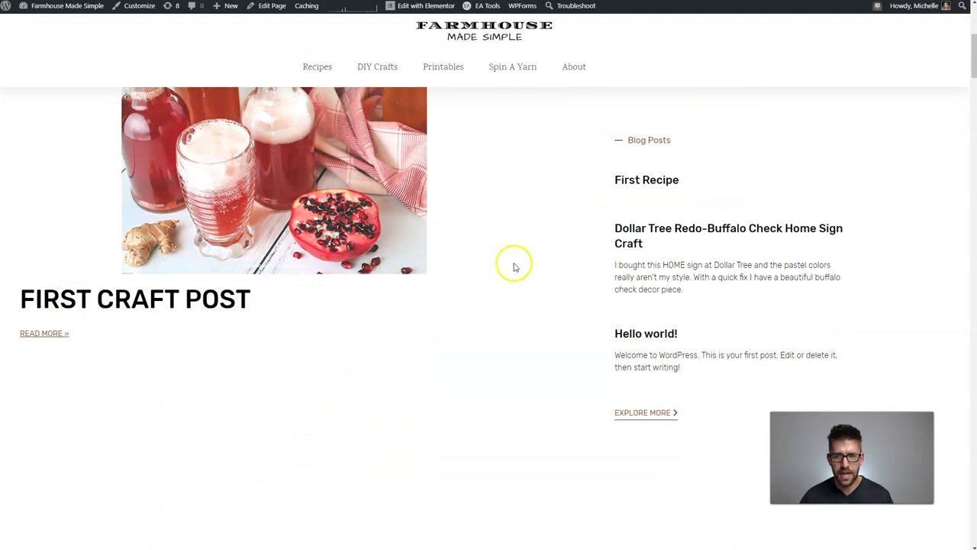
pyautogui.scroll(-5, 683, 264)
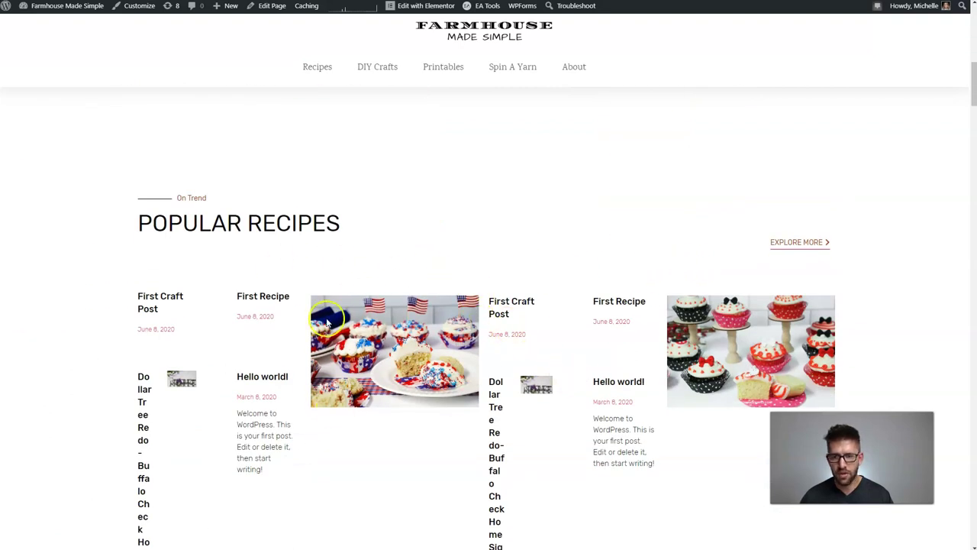
pyautogui.scroll(-5, 198, 321)
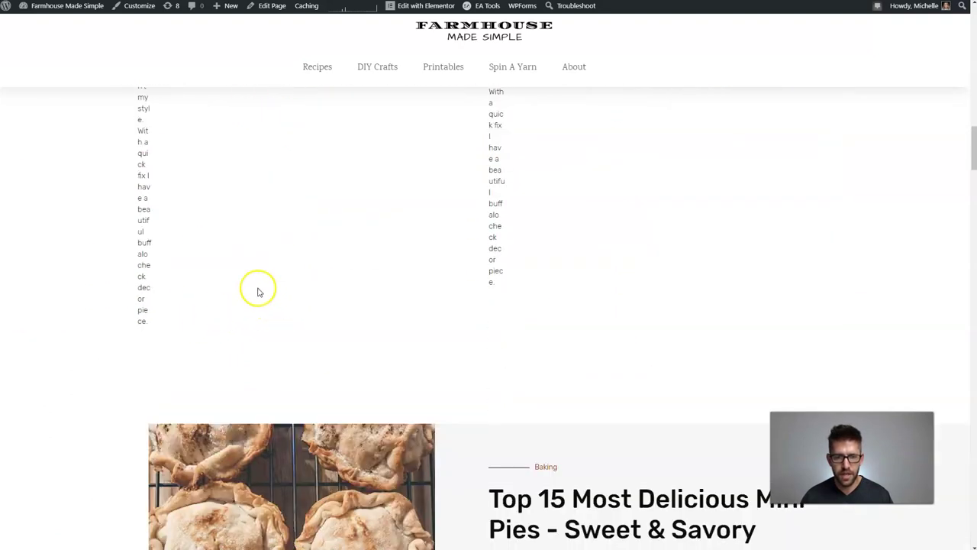
pyautogui.scroll(2, 130, 279)
pyautogui.scroll(-6, 272, 284)
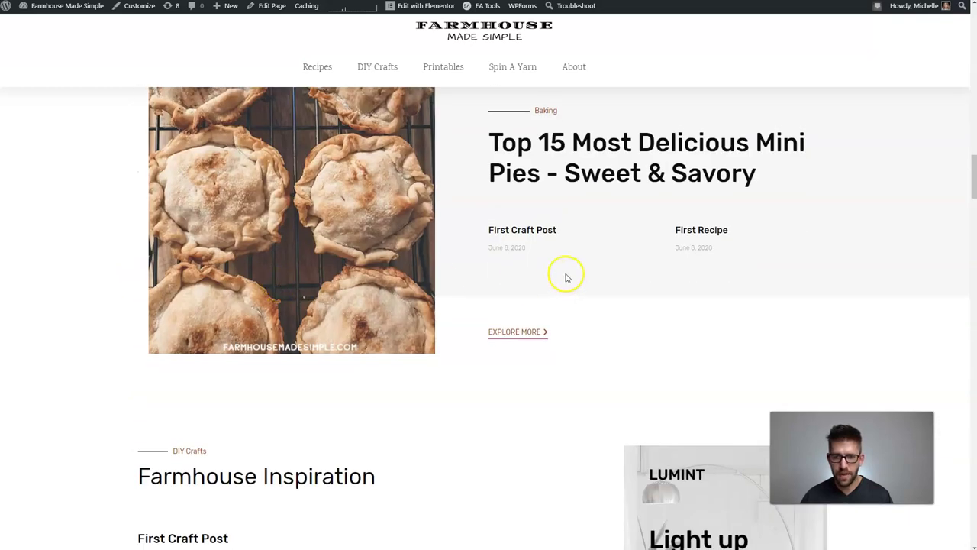
pyautogui.scroll(-4, 562, 275)
pyautogui.scroll(-7, 429, 262)
pyautogui.scroll(-15, 411, 328)
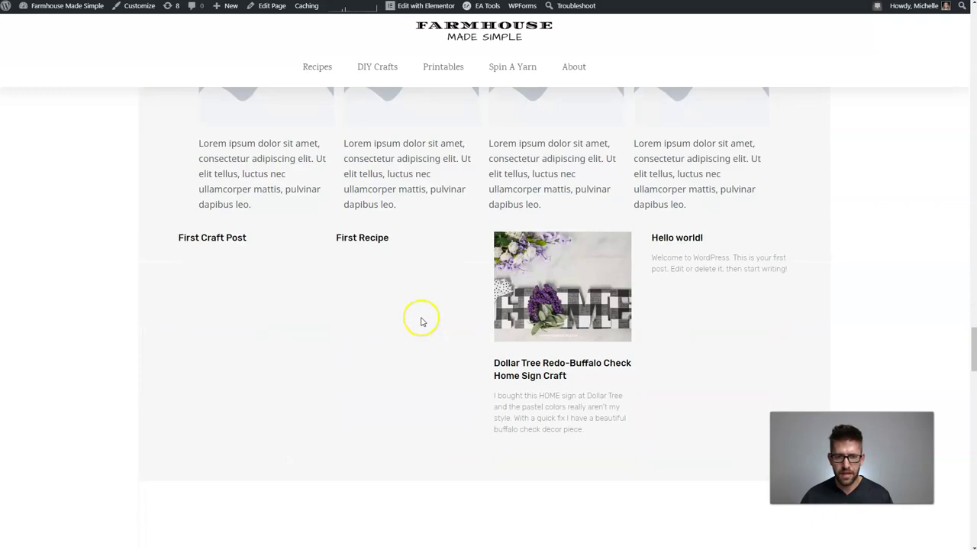
pyautogui.scroll(-10, 419, 321)
pyautogui.scroll(-15, 419, 321)
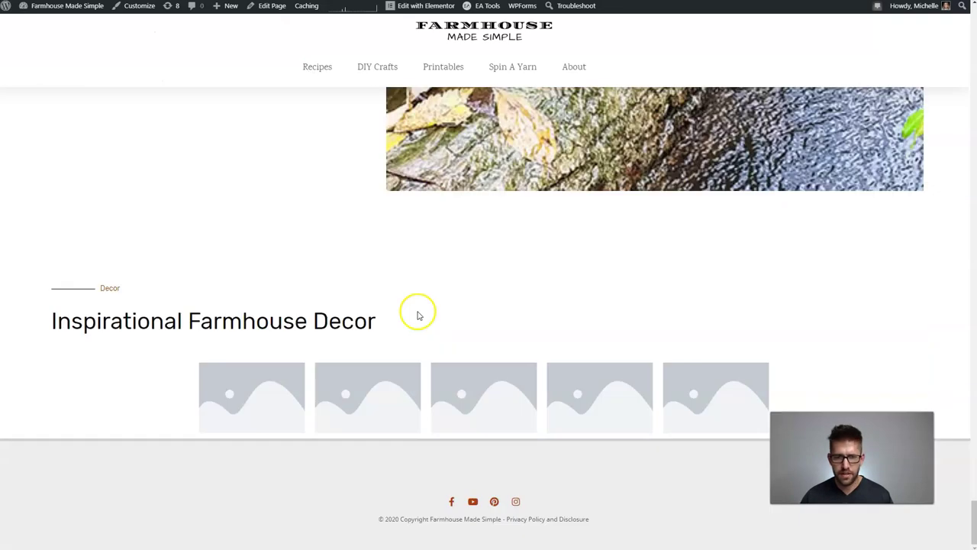
pyautogui.click(412, 9)
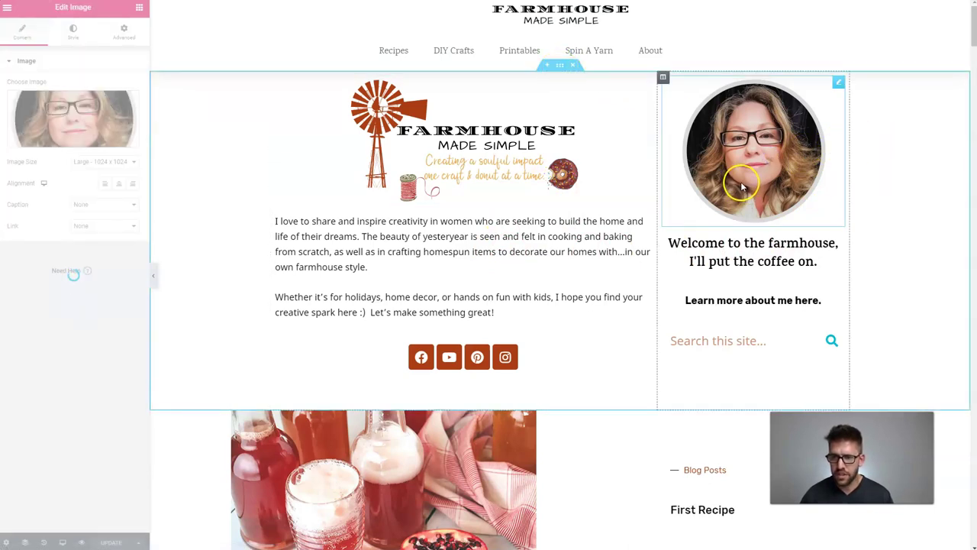
# Select the homepage's intro text widget and look over the surrounding content.
pyautogui.scroll(-2, 765, 300)
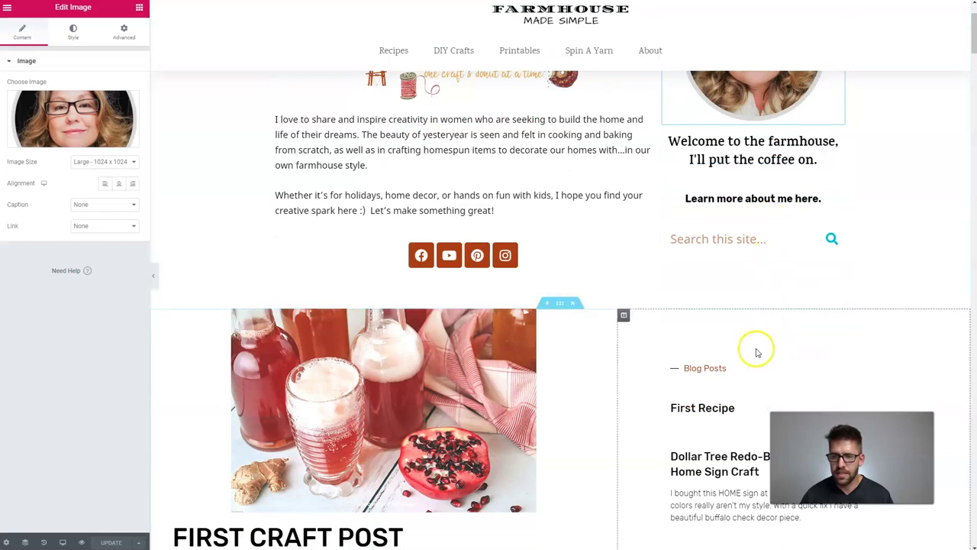
pyautogui.scroll(-3, 755, 349)
pyautogui.scroll(3, 740, 276)
pyautogui.click(621, 229)
pyautogui.scroll(-5, 774, 181)
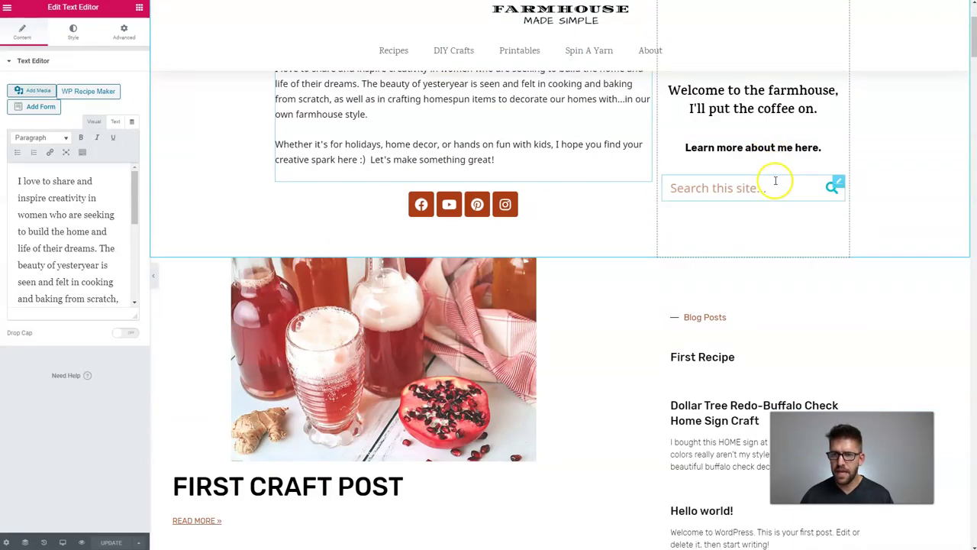
pyautogui.scroll(-5, 774, 247)
pyautogui.scroll(3, 767, 236)
pyautogui.scroll(5, 763, 231)
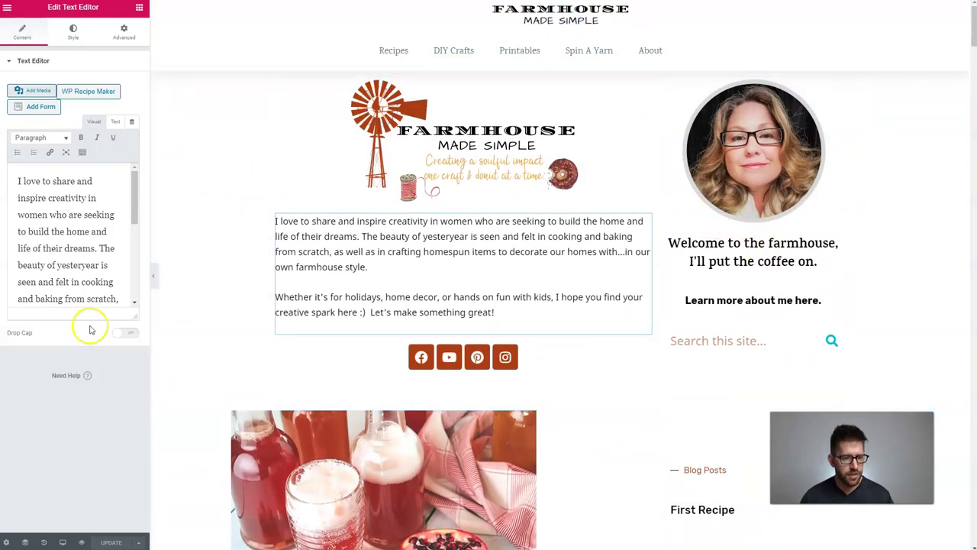
# Review Page Settings and its Advanced tab, then exit Elementor to the WordPress dashboard.
pyautogui.click(7, 540)
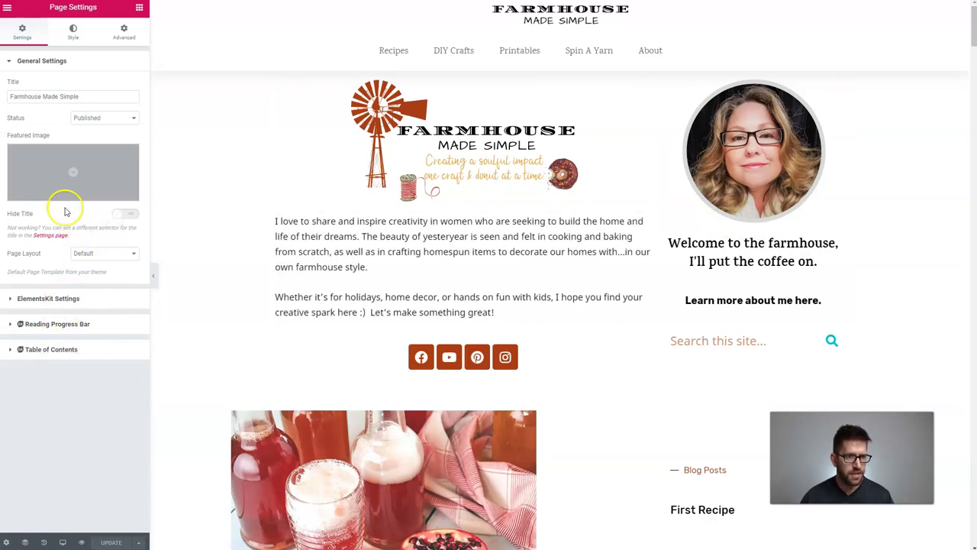
pyautogui.click(116, 32)
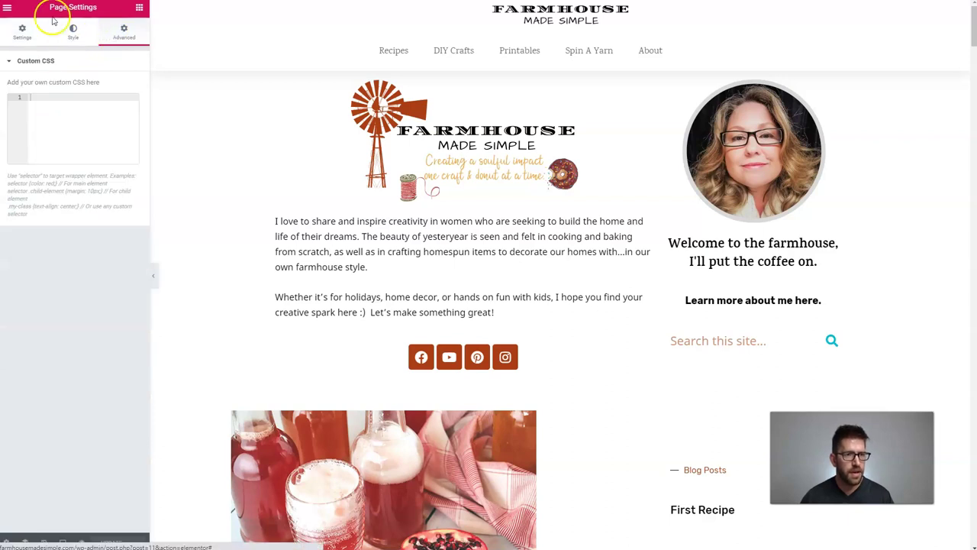
pyautogui.click(7, 7)
pyautogui.click(30, 293)
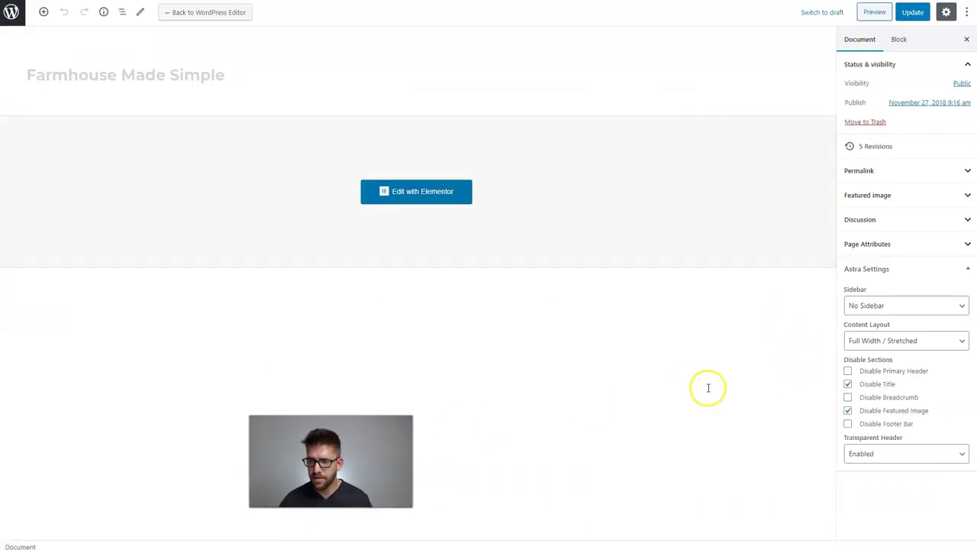
# Set Astra Sidebar to Right Sidebar and layout to Full Width / Contained, update, reopen in Elementor.
pyautogui.click(897, 306)
pyautogui.click(896, 341)
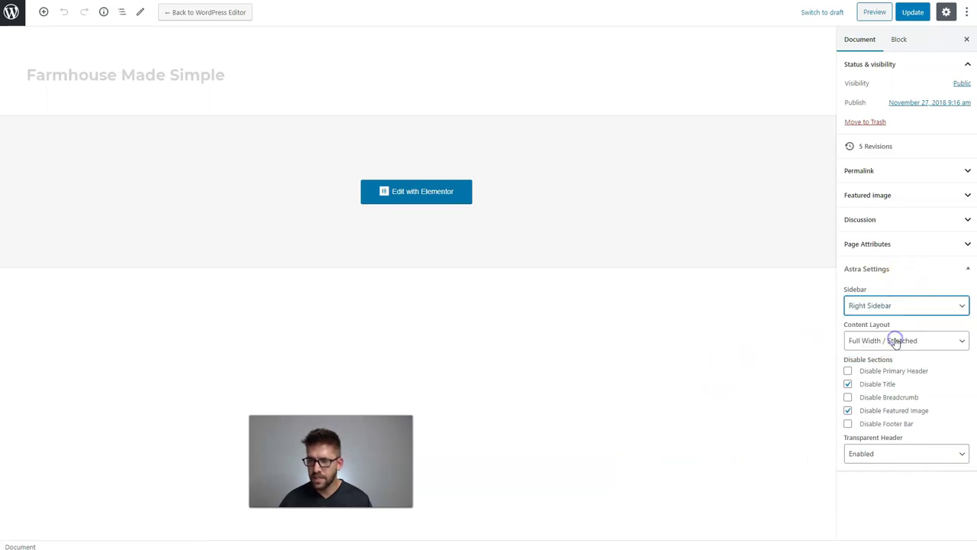
pyautogui.click(916, 342)
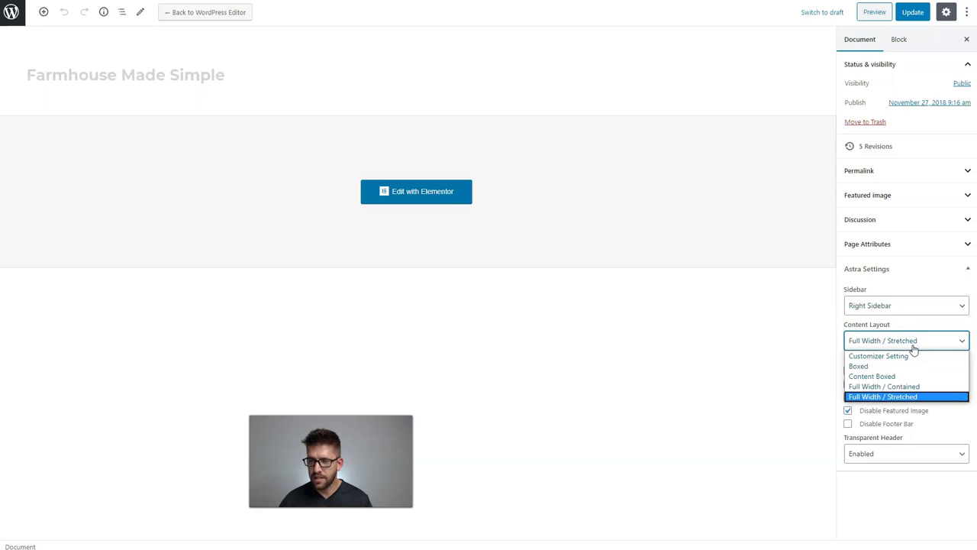
pyautogui.click(913, 387)
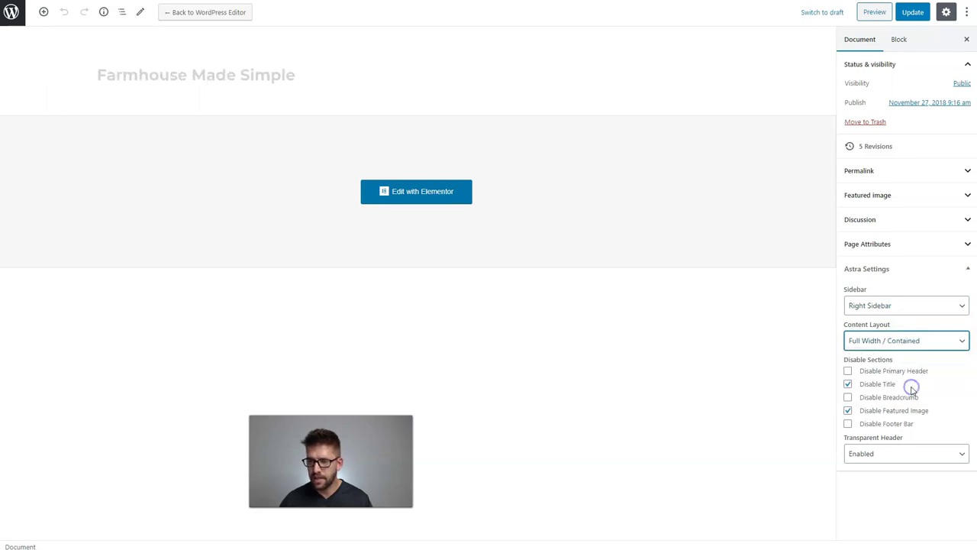
pyautogui.click(913, 12)
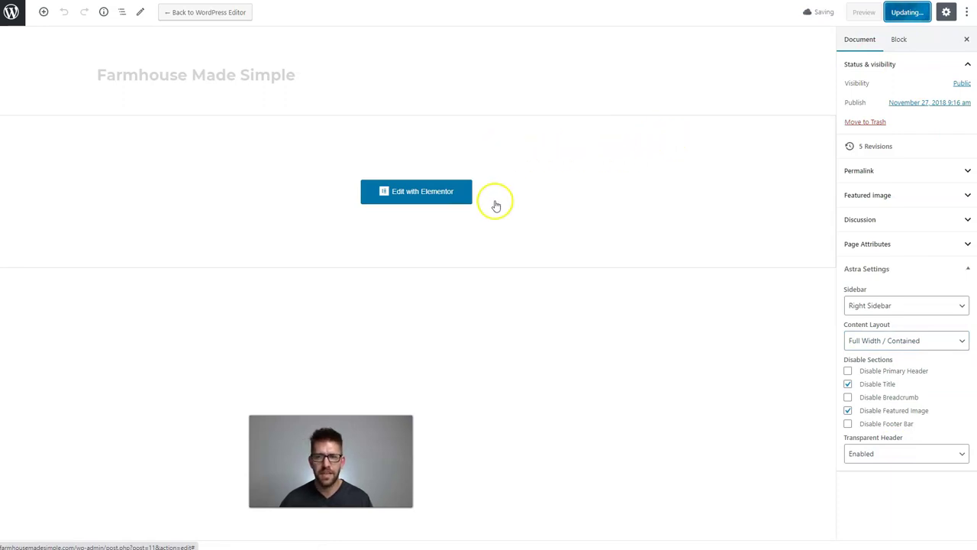
pyautogui.click(423, 183)
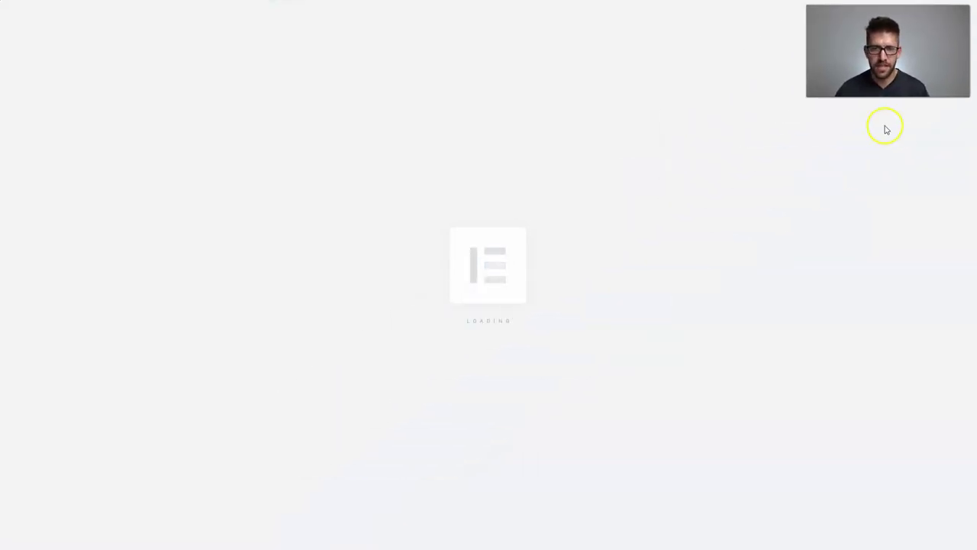
# Add a new single-structure section above the intro content.
pyautogui.scroll(-5, 851, 222)
pyautogui.scroll(10, 760, 214)
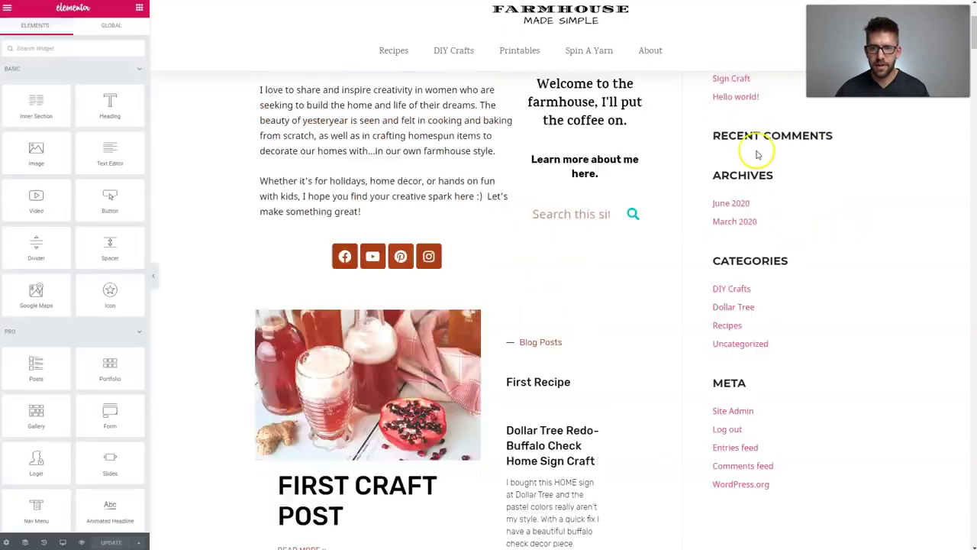
pyautogui.scroll(-2, 548, 140)
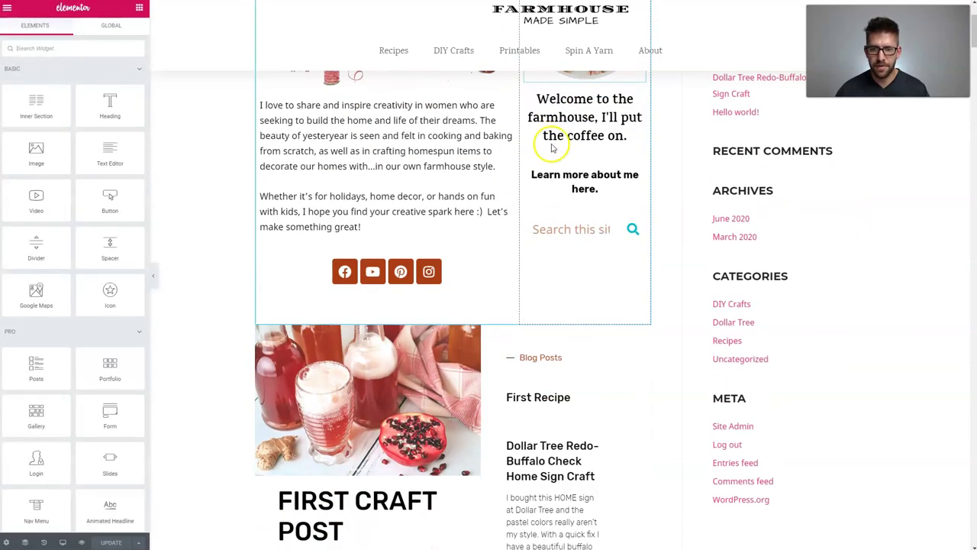
pyautogui.scroll(-3, 504, 373)
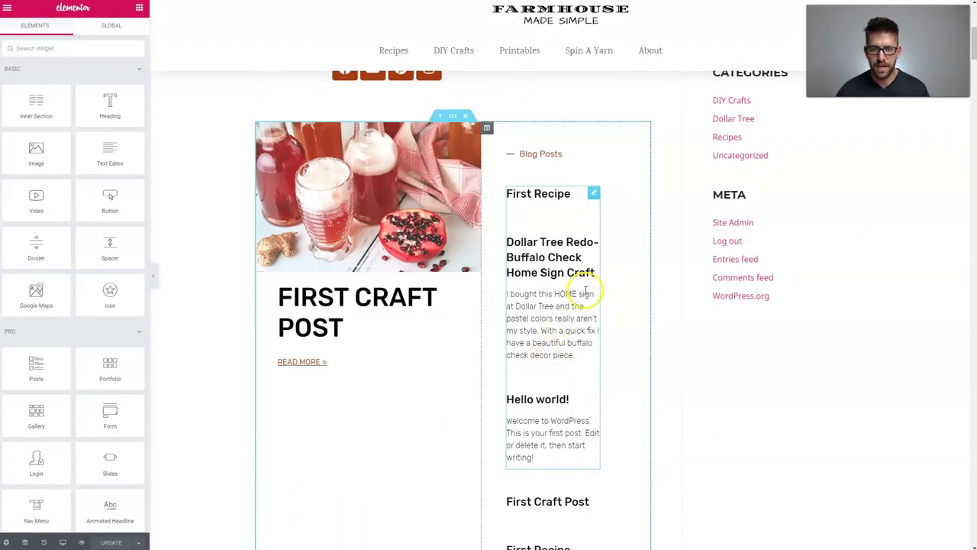
pyautogui.scroll(5, 586, 292)
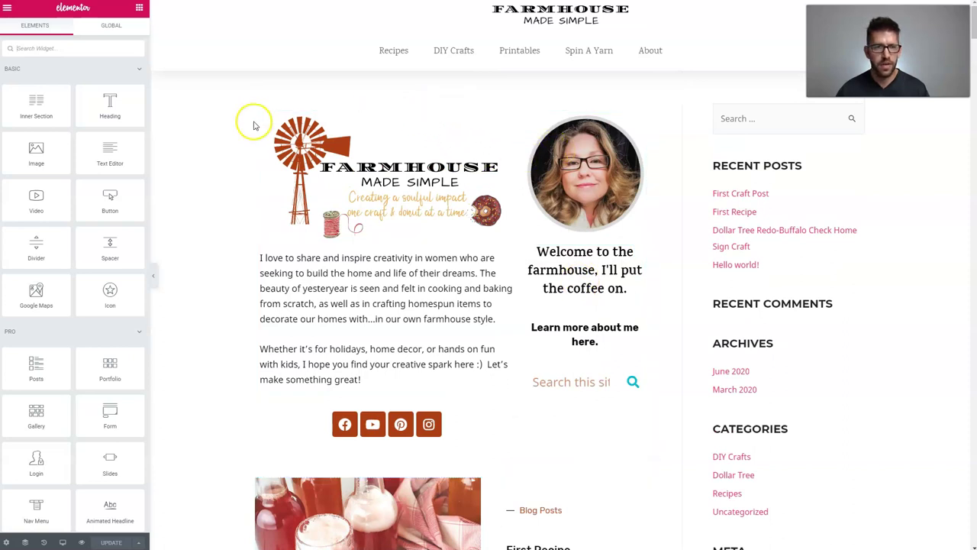
pyautogui.click(436, 98)
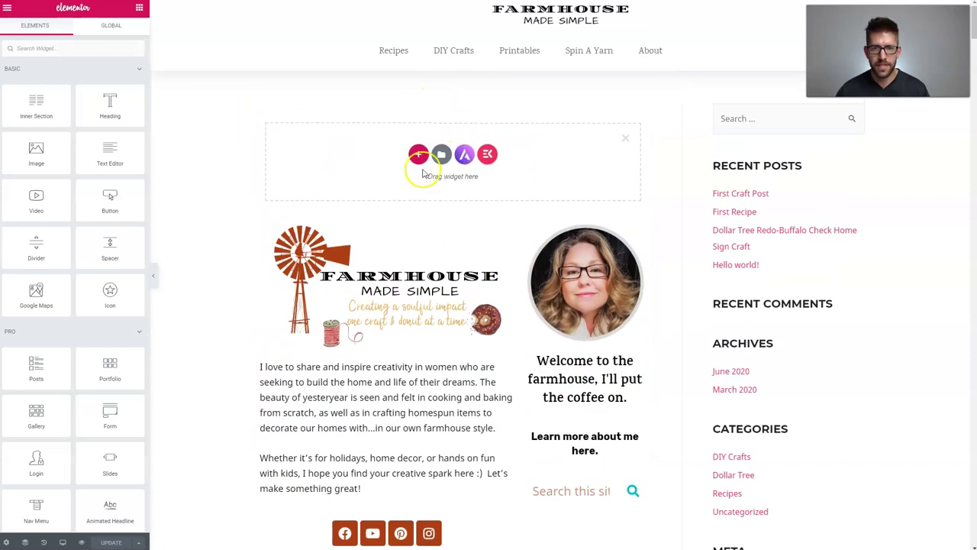
pyautogui.click(418, 154)
pyautogui.click(330, 183)
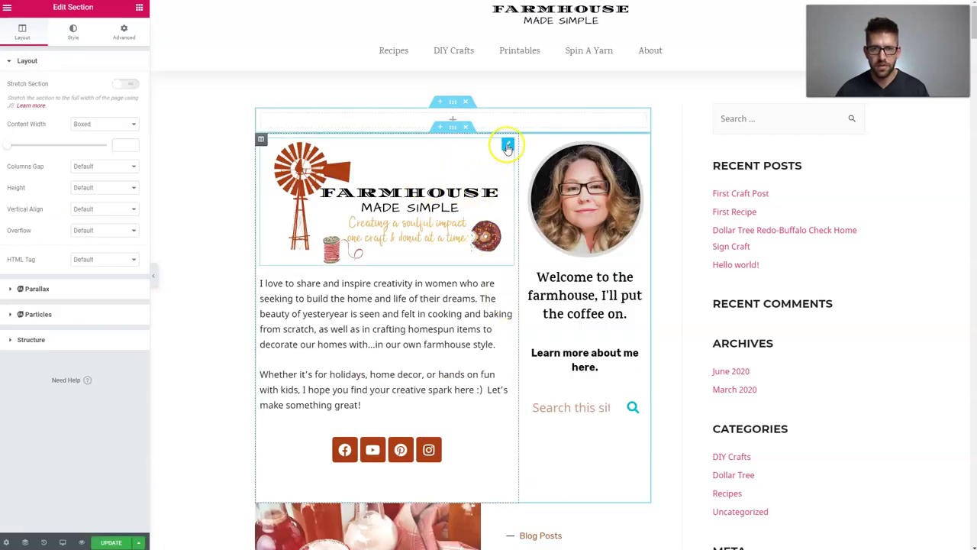
# Move the logo image, intro text and social icons into the new section, in that order.
pyautogui.moveTo(508, 146); pyautogui.dragTo(519, 122)
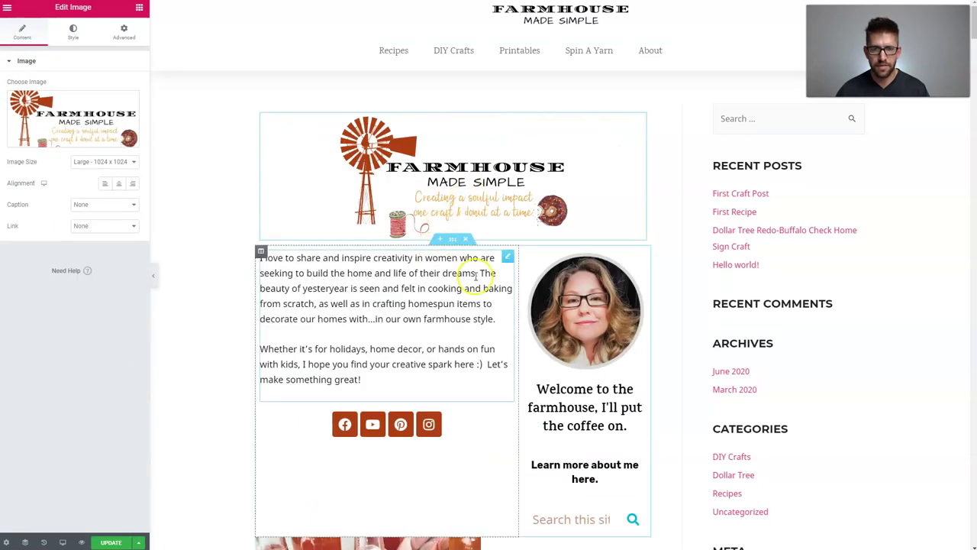
pyautogui.moveTo(508, 258); pyautogui.dragTo(509, 222)
pyautogui.moveTo(513, 211); pyautogui.dragTo(513, 221)
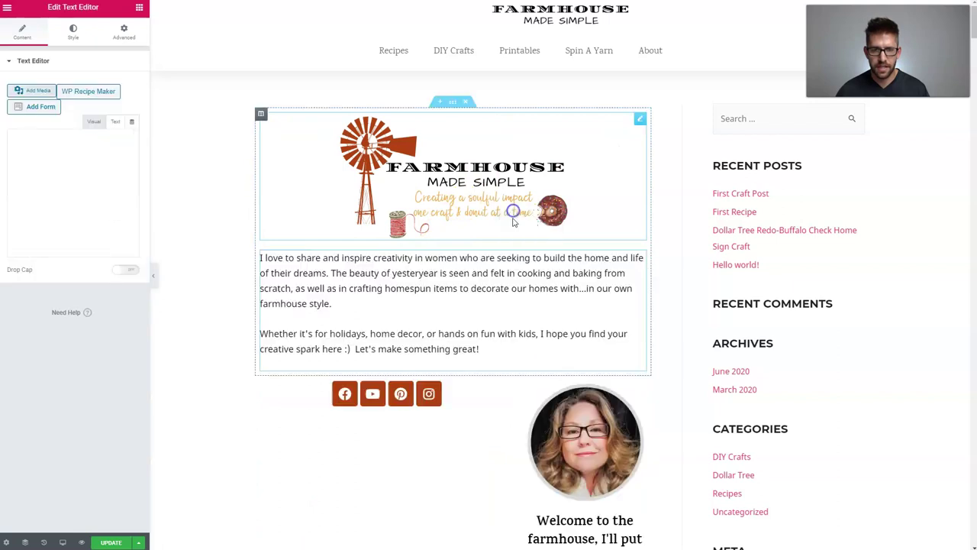
pyautogui.moveTo(508, 390); pyautogui.dragTo(474, 346)
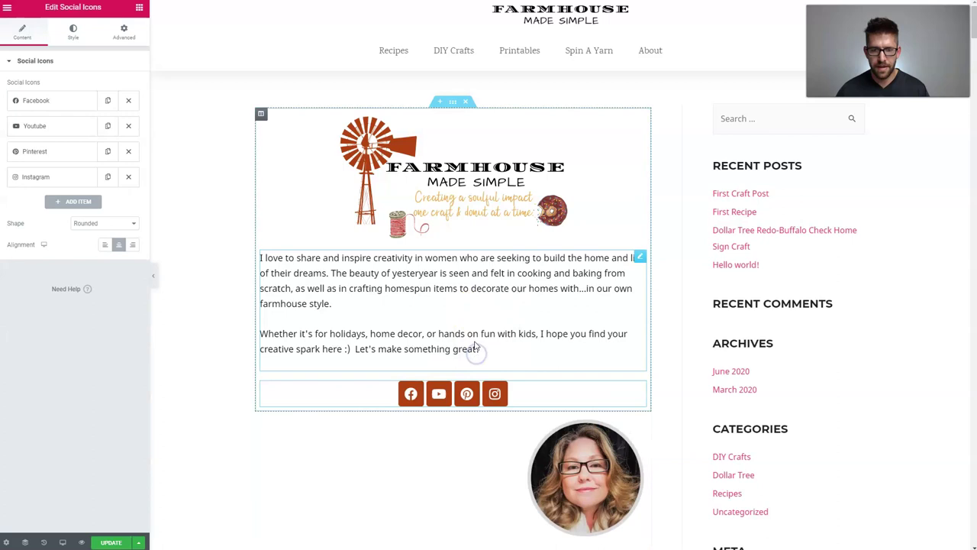
pyautogui.scroll(-4, 517, 312)
pyautogui.scroll(-1, 584, 289)
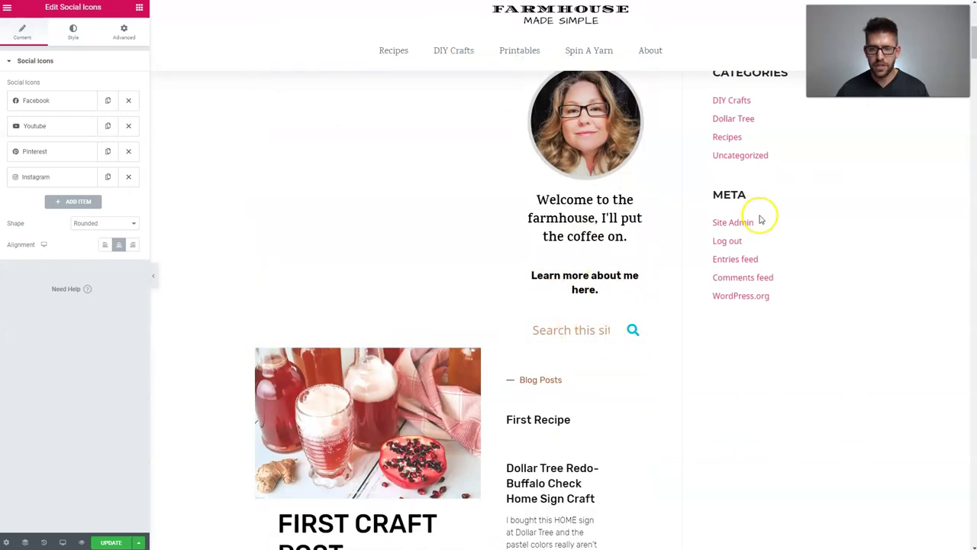
pyautogui.scroll(-3, 622, 287)
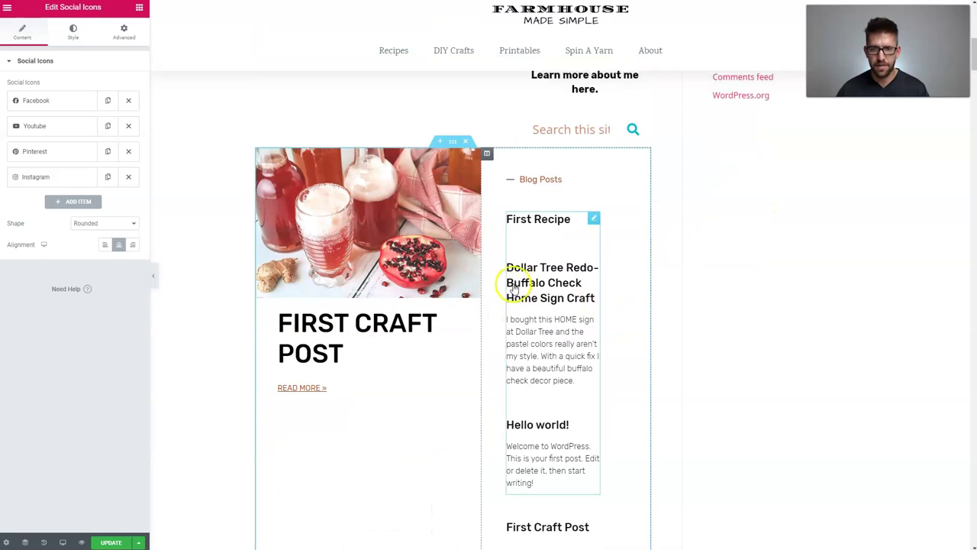
# Inspect the featured post photo and the existing posts block's settings.
pyautogui.scroll(4, 564, 281)
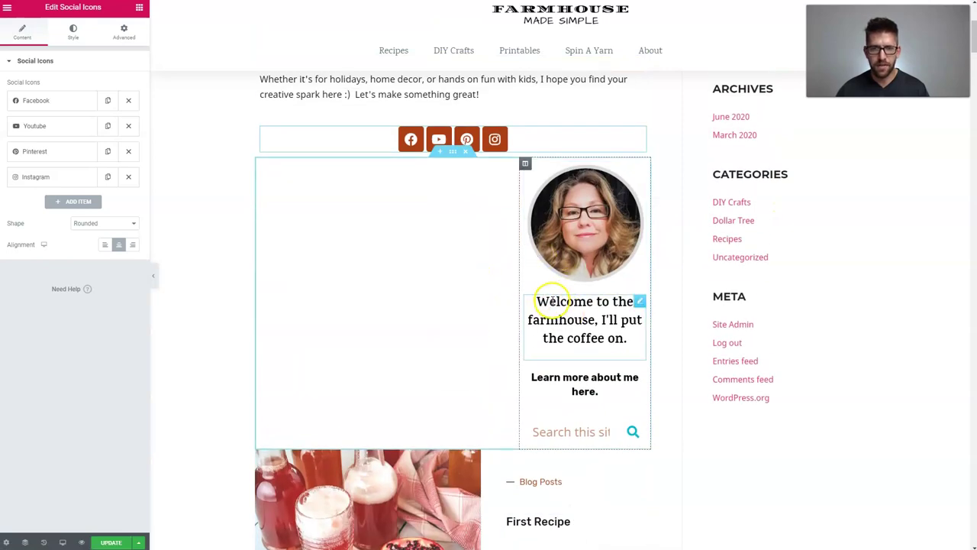
pyautogui.scroll(-4, 552, 301)
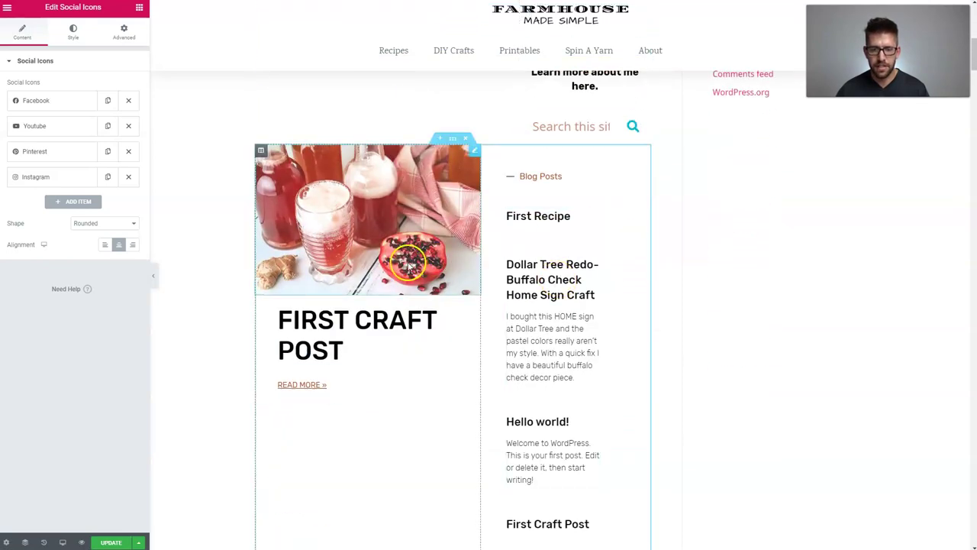
pyautogui.moveTo(422, 228); pyautogui.dragTo(464, 211)
pyautogui.click(390, 330)
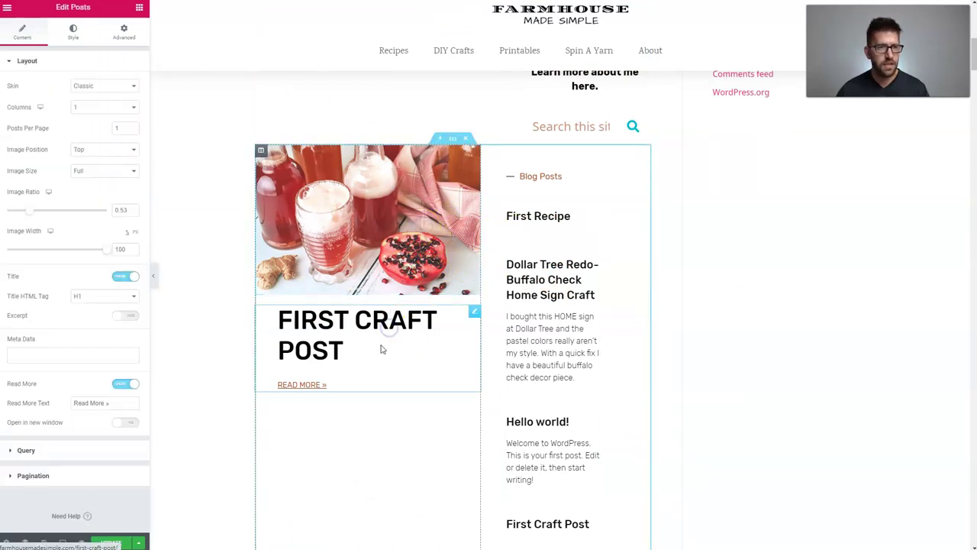
pyautogui.click(412, 246)
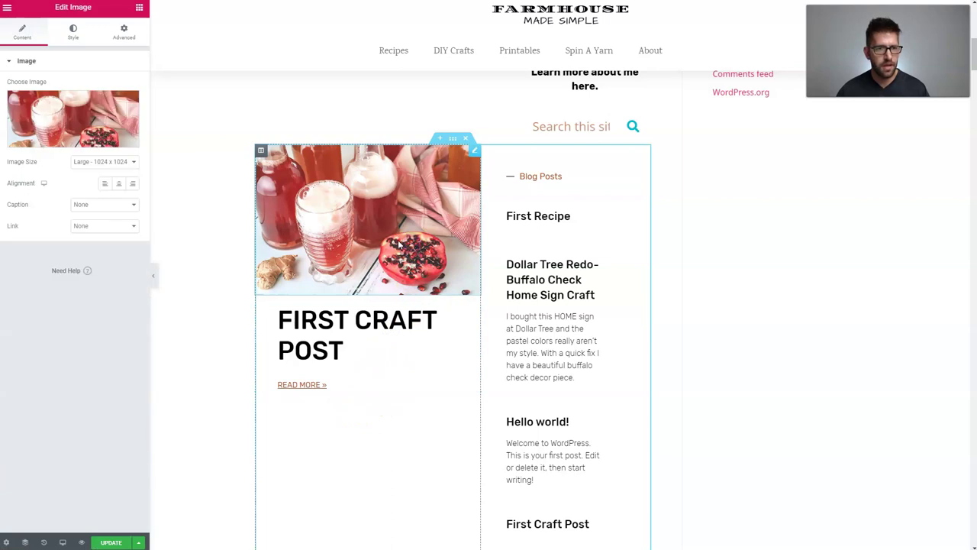
# Search widgets for 'blog' and drop a Post Grid into a new section below the social icons.
pyautogui.click(140, 9)
pyautogui.click(53, 47)
pyautogui.write('blog')
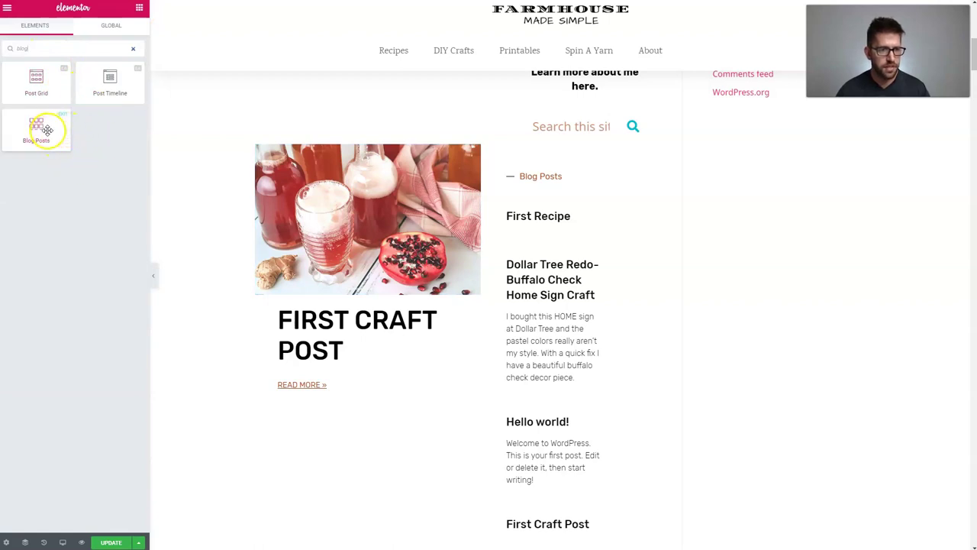
pyautogui.moveTo(33, 90); pyautogui.dragTo(398, 150)
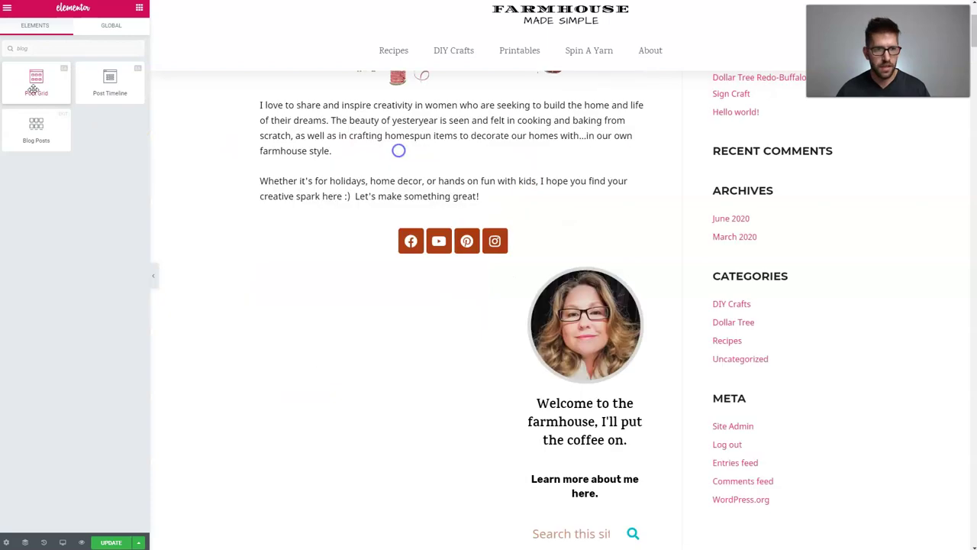
pyautogui.moveTo(99, 145); pyautogui.dragTo(435, 257)
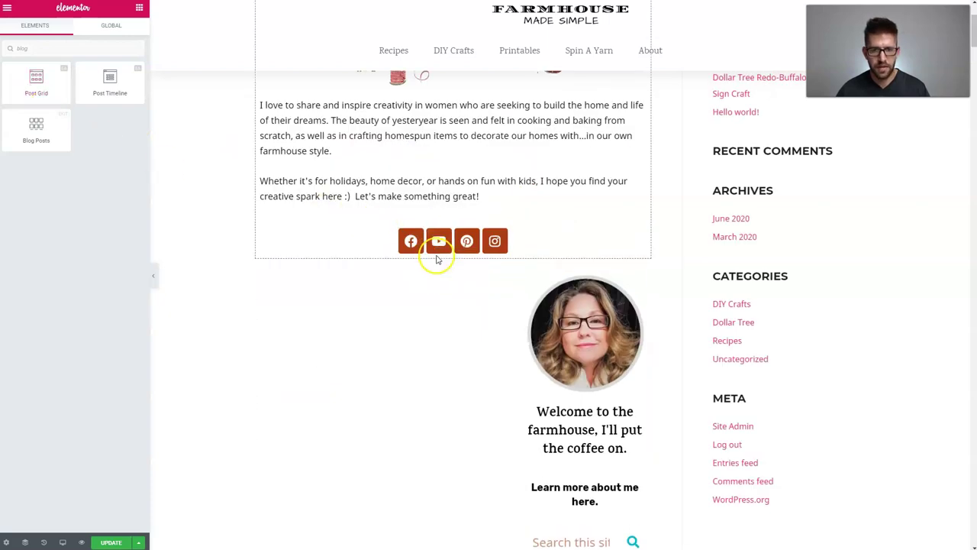
pyautogui.moveTo(21, 93); pyautogui.dragTo(481, 305)
pyautogui.scroll(-2, 526, 349)
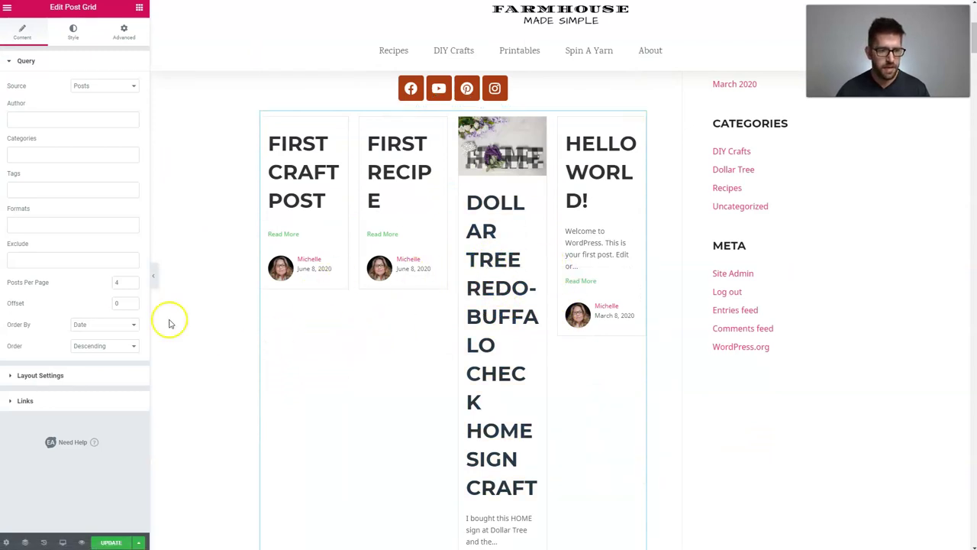
# Keep Posts as the grid's source and set Posts Per Page to 3.
pyautogui.click(74, 34)
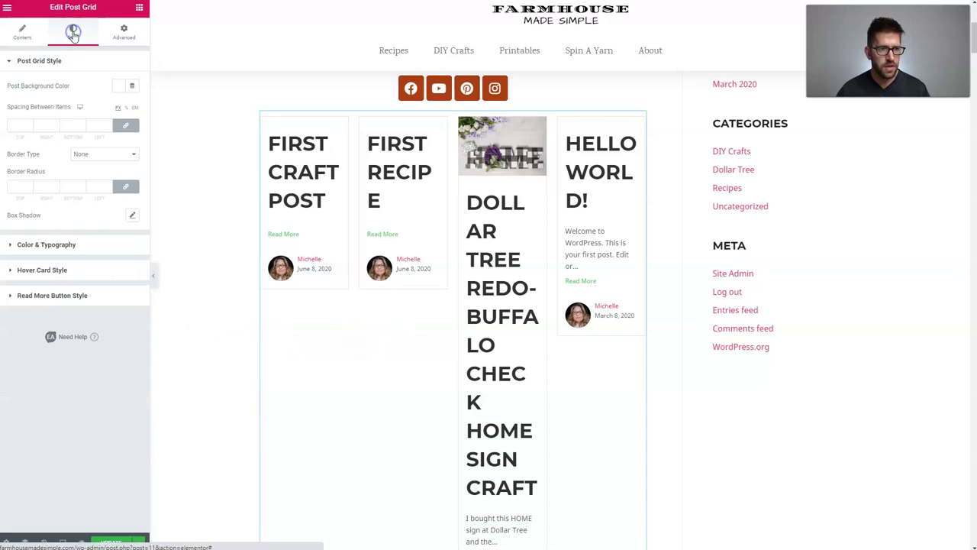
pyautogui.click(27, 37)
pyautogui.click(97, 86)
pyautogui.click(99, 87)
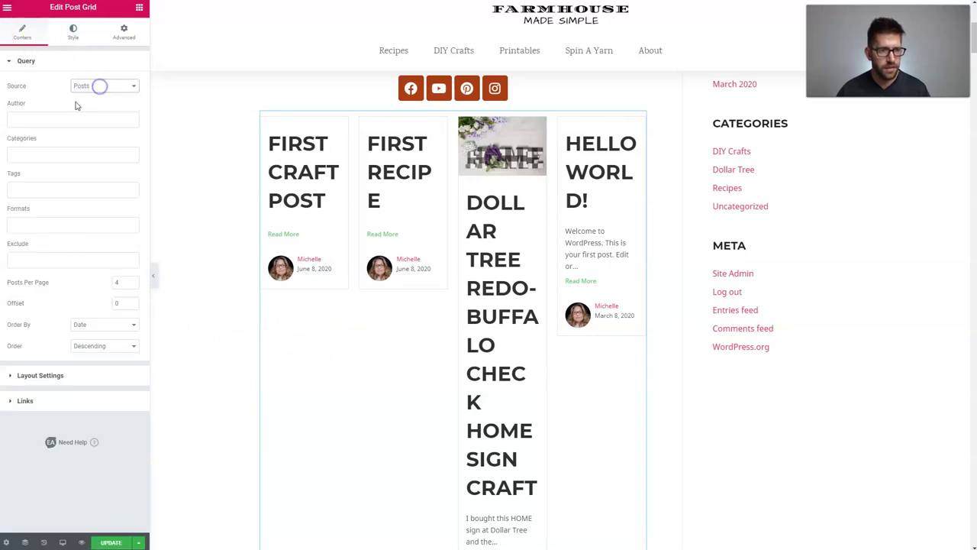
pyautogui.click(133, 287)
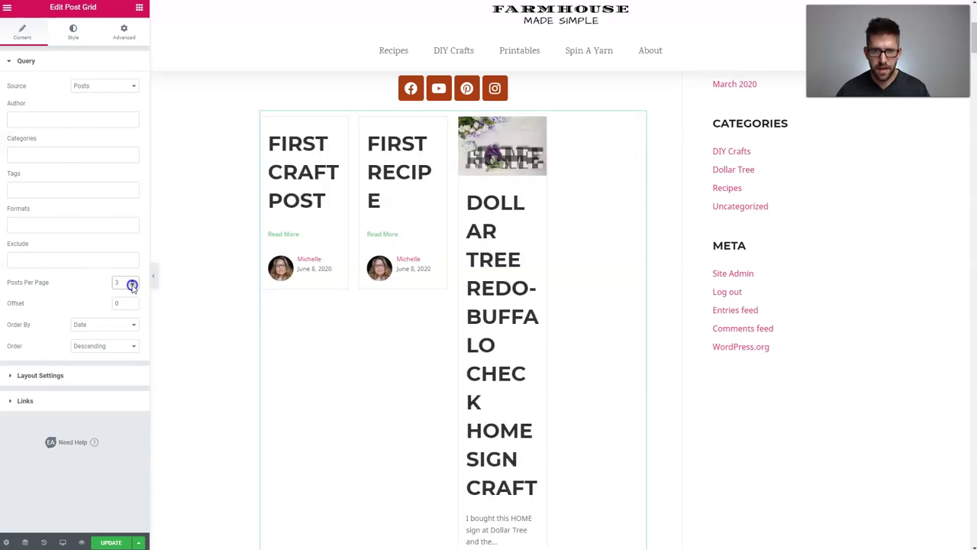
pyautogui.click(133, 287)
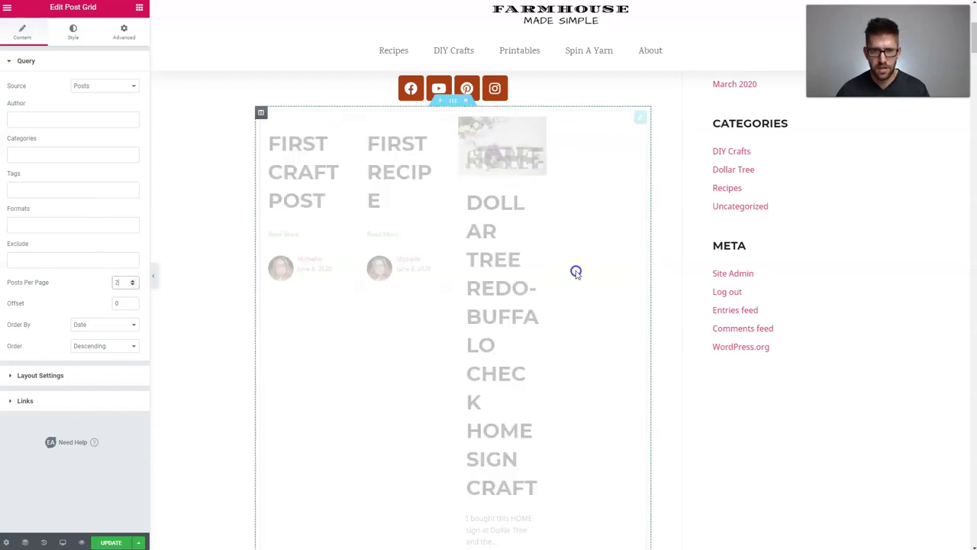
pyautogui.click(134, 280)
# Set the post title typography size to 20 and check it at tablet and mobile widths.
pyautogui.click(116, 42)
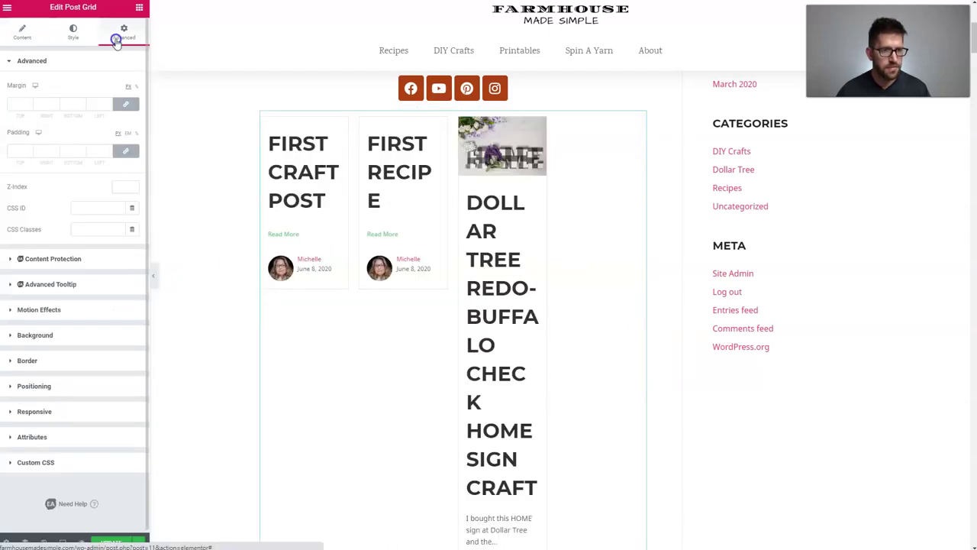
pyautogui.click(95, 39)
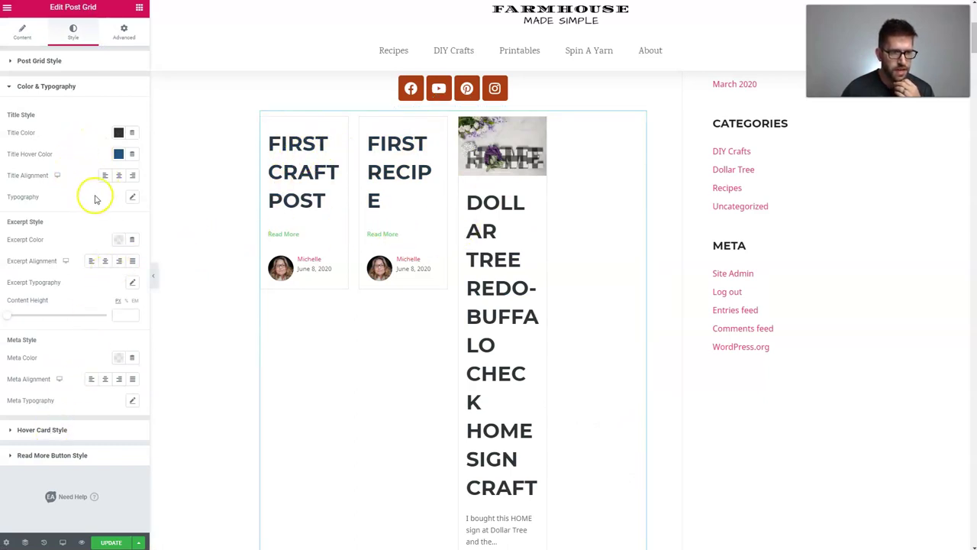
pyautogui.click(133, 200)
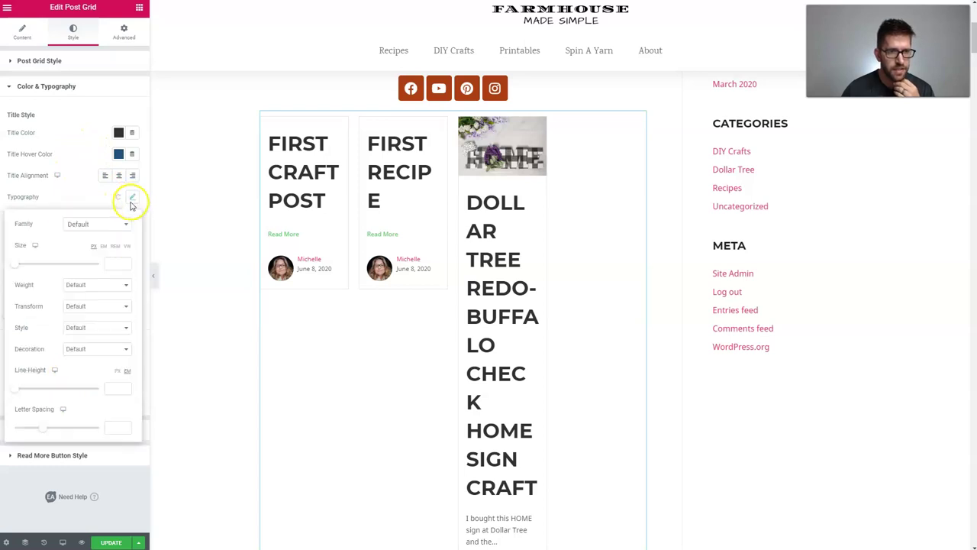
pyautogui.moveTo(17, 267); pyautogui.dragTo(24, 262)
pyautogui.rightClick(23, 265)
pyautogui.click(52, 255)
pyautogui.click(35, 258)
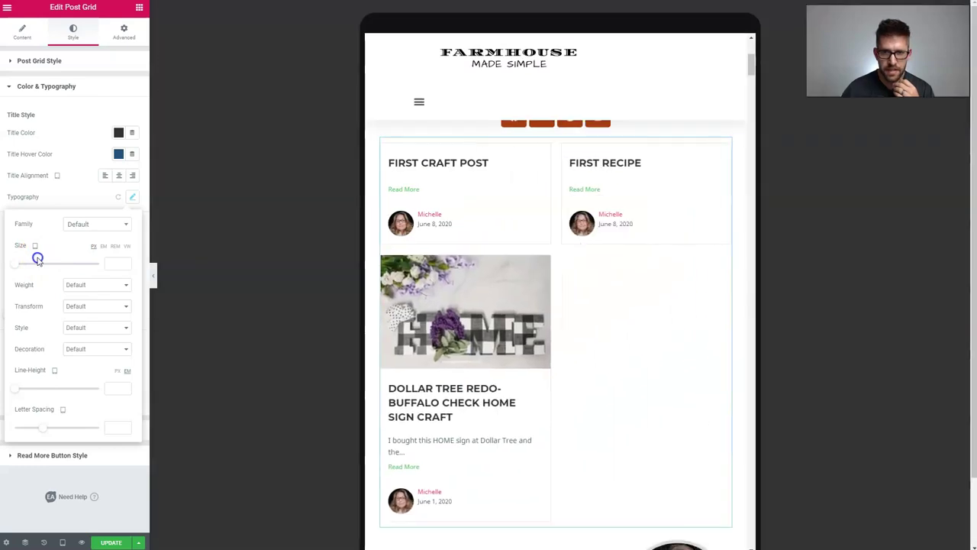
pyautogui.click(38, 260)
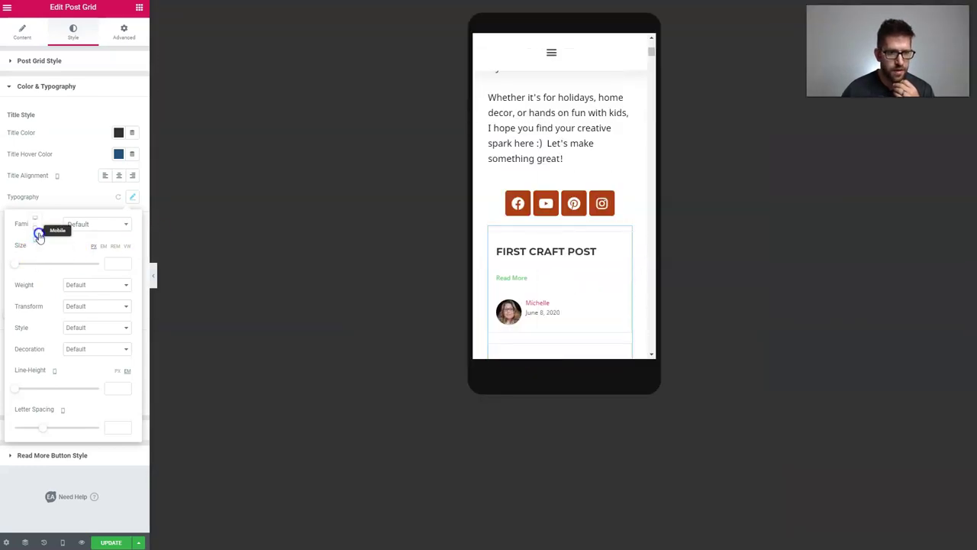
pyautogui.click(35, 220)
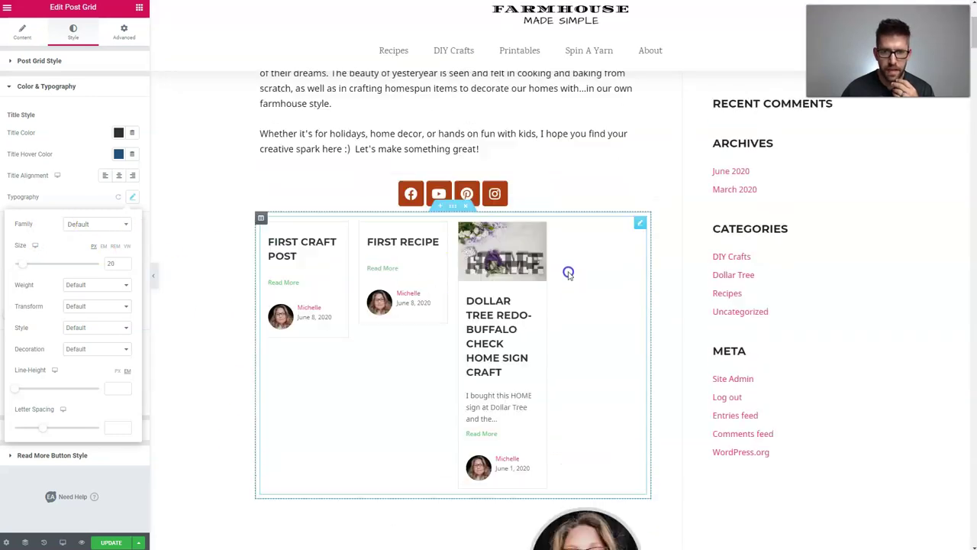
pyautogui.click(34, 48)
# Set the post grid back to 4 posts per page.
pyautogui.click(113, 89)
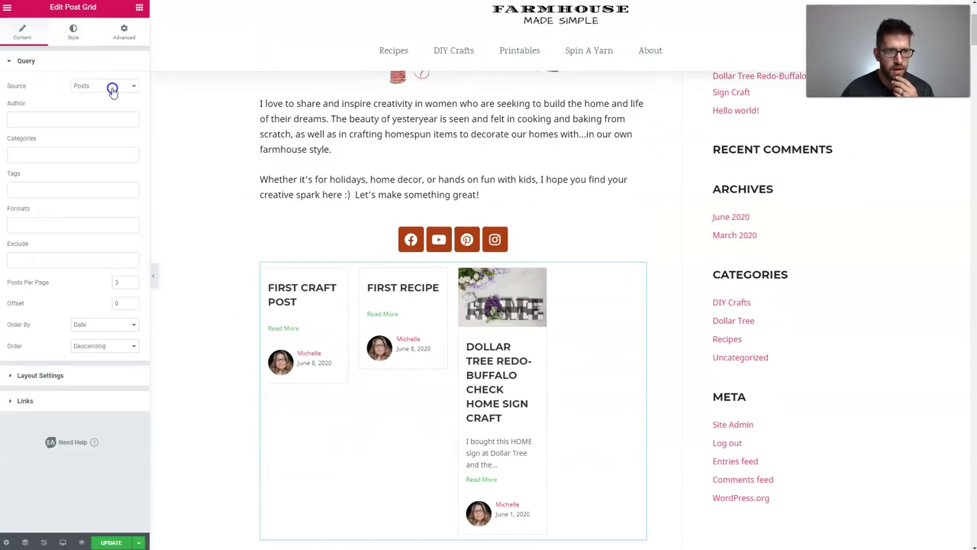
pyautogui.click(133, 282)
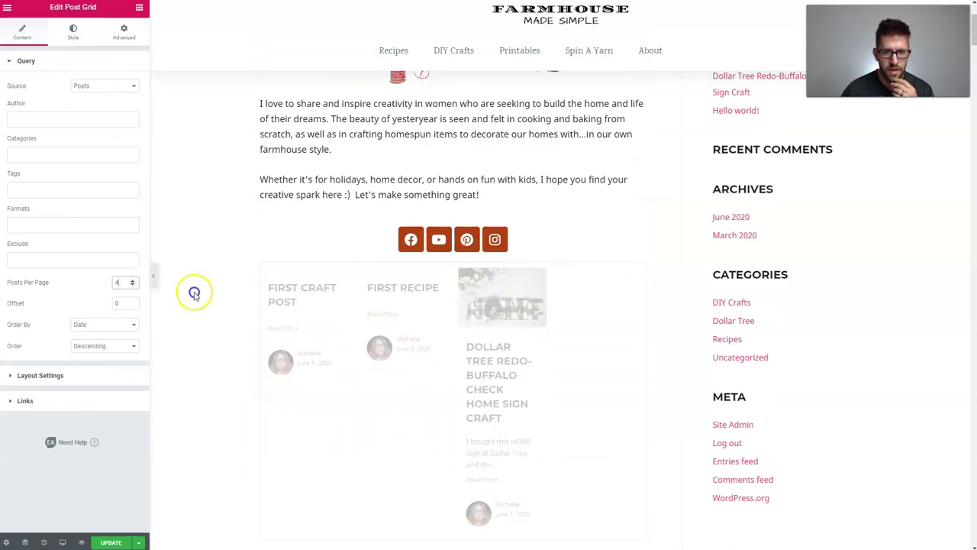
pyautogui.scroll(-1, 573, 374)
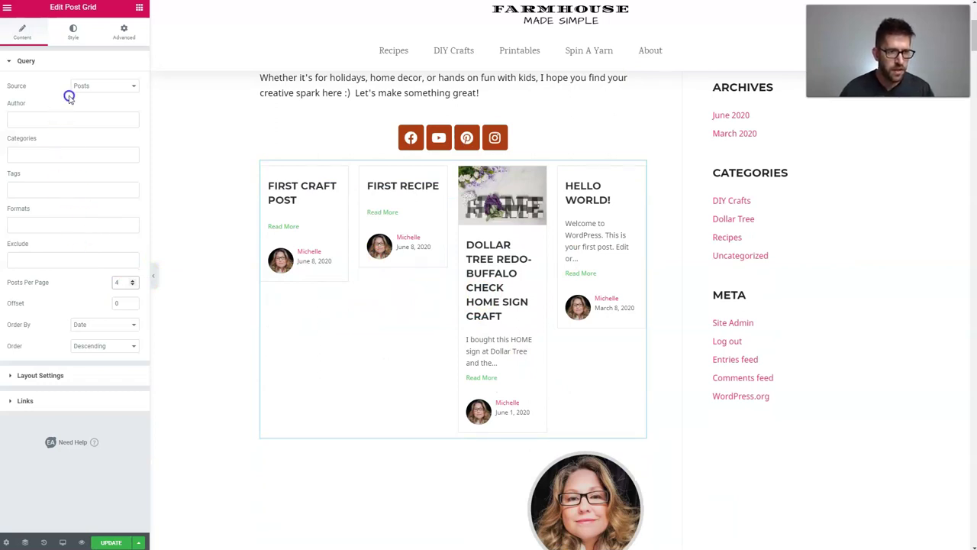
# Try the DIY Crafts category filter on the grid, then remove it.
pyautogui.click(45, 149)
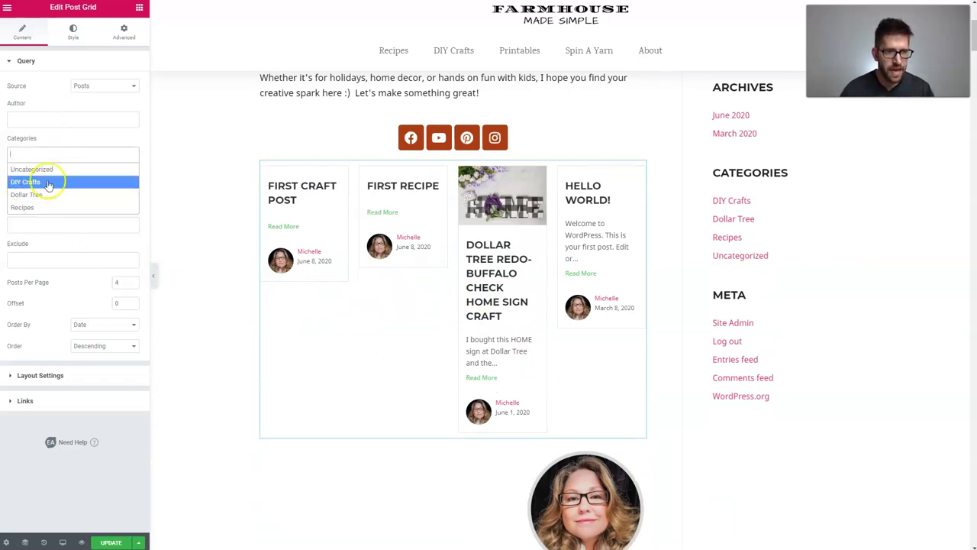
pyautogui.click(55, 152)
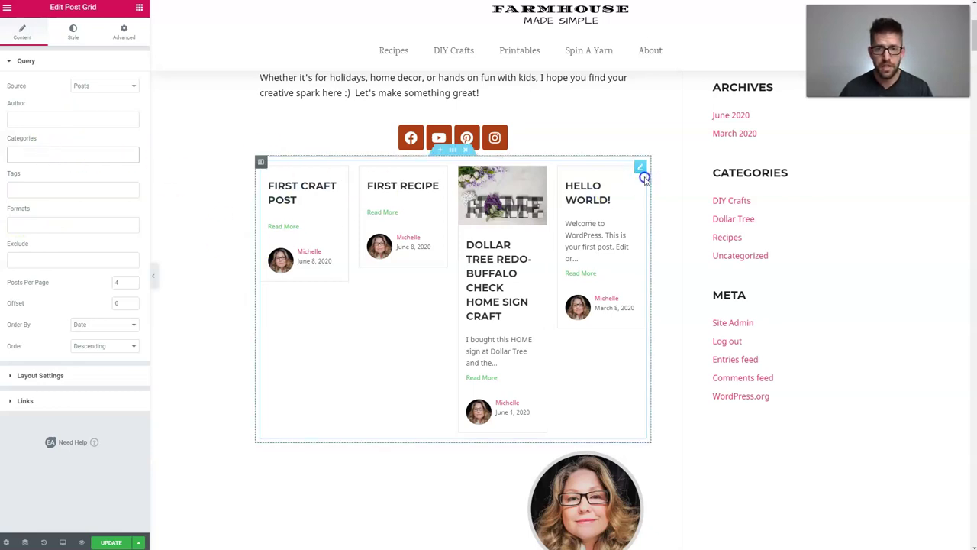
pyautogui.click(39, 156)
pyautogui.click(34, 181)
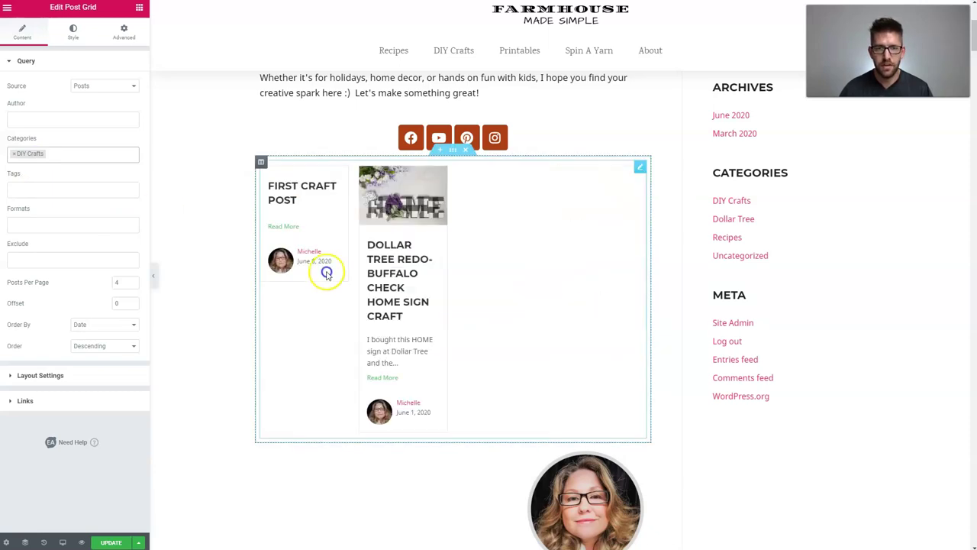
pyautogui.click(12, 155)
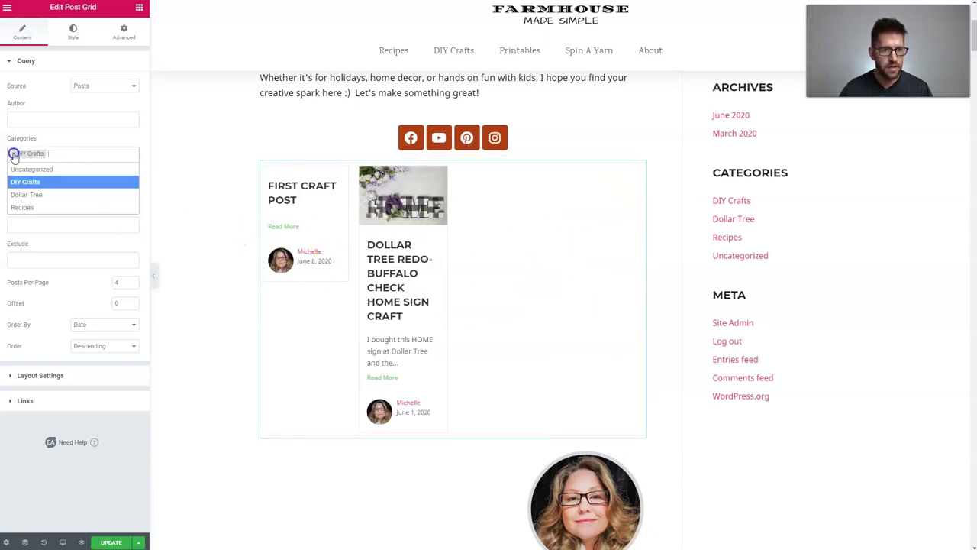
pyautogui.click(70, 140)
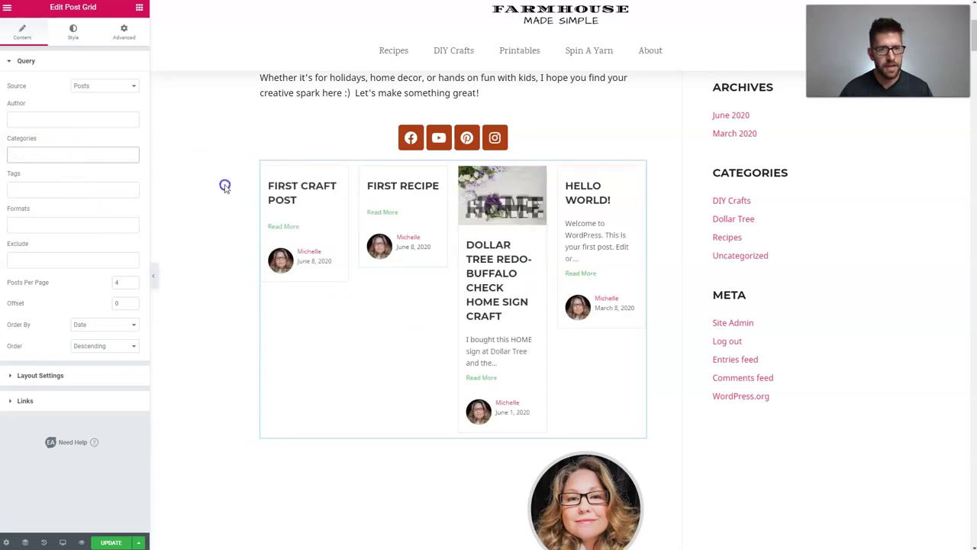
pyautogui.click(220, 193)
# Add a Heading above the post grid reading 'Check Out My Latest Posts'.
pyautogui.moveTo(111, 99); pyautogui.dragTo(457, 164)
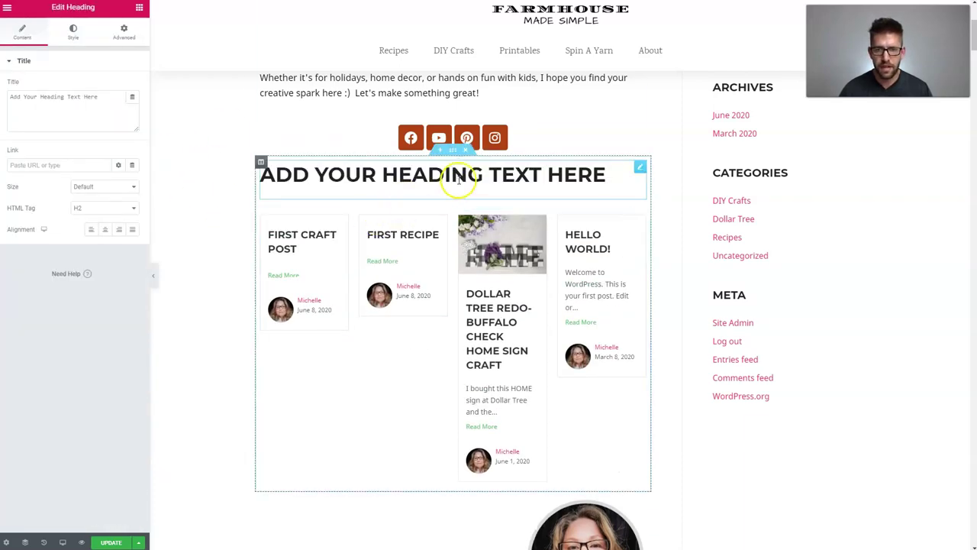
pyautogui.tripleClick(458, 174)
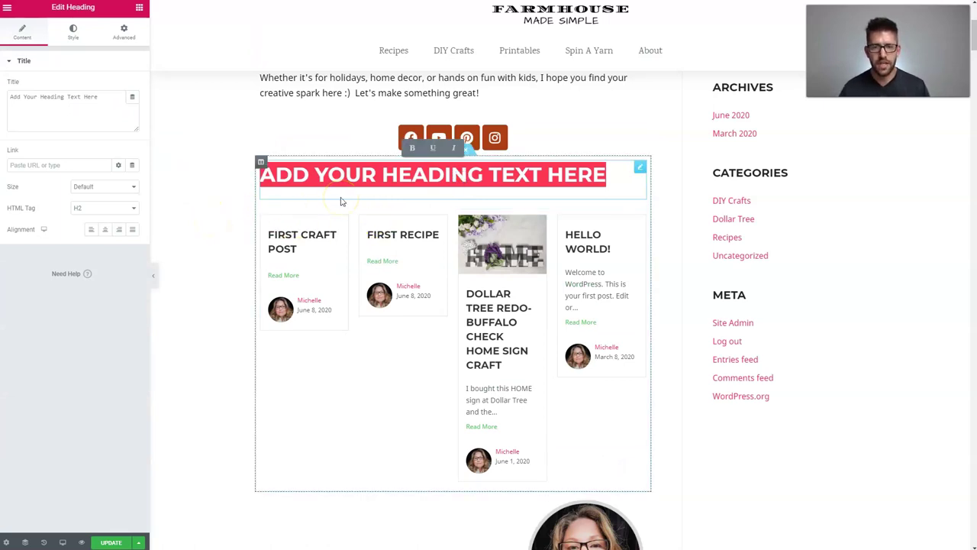
pyautogui.write('CHECK OUT MY LATEST POSTS')
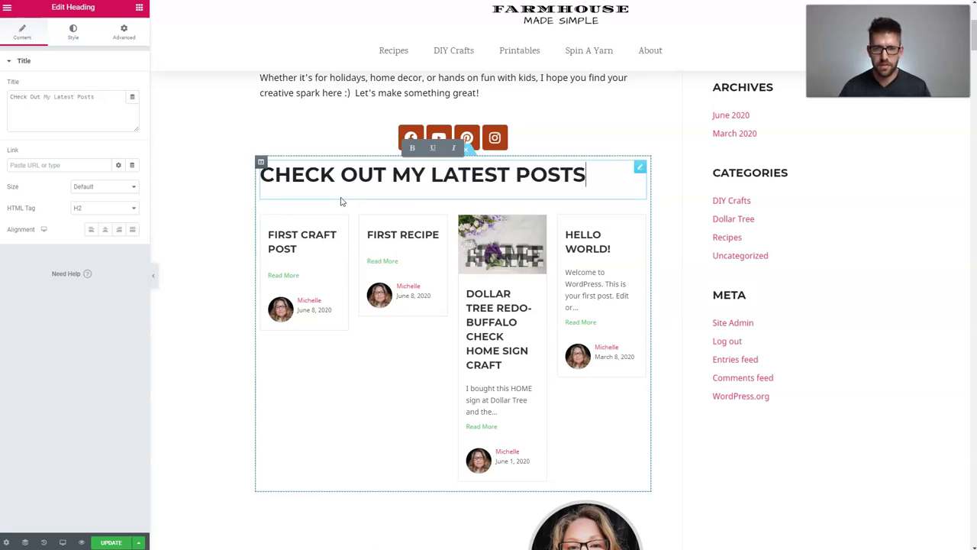
pyautogui.click(239, 218)
pyautogui.scroll(1, 561, 259)
pyautogui.scroll(1, 572, 248)
pyautogui.scroll(-8, 575, 251)
pyautogui.scroll(-4, 575, 283)
pyautogui.scroll(4, 563, 275)
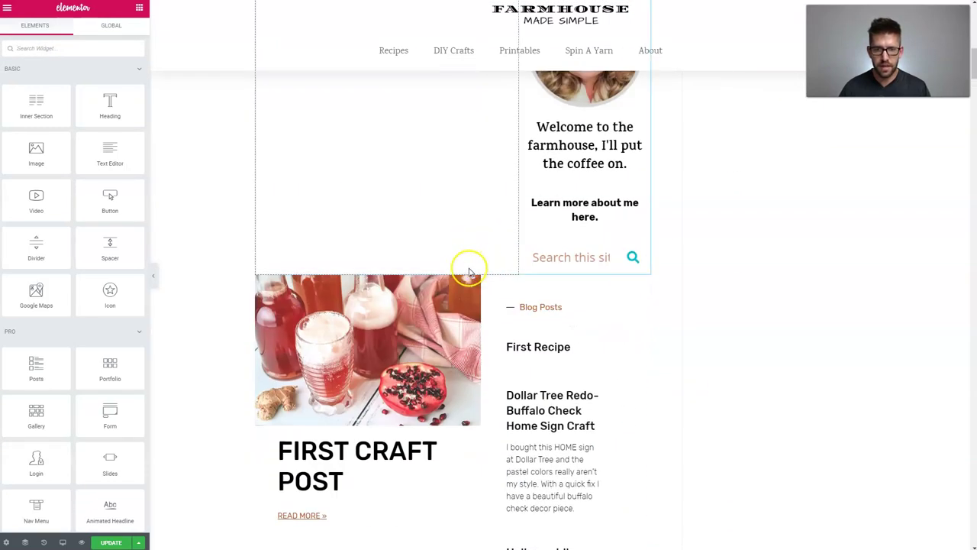
# Delete the First Craft Post section and check the post grid's settings.
pyautogui.click(465, 272)
pyautogui.scroll(6, 473, 290)
pyautogui.scroll(2, 458, 336)
pyautogui.scroll(-2, 412, 305)
pyautogui.click(409, 211)
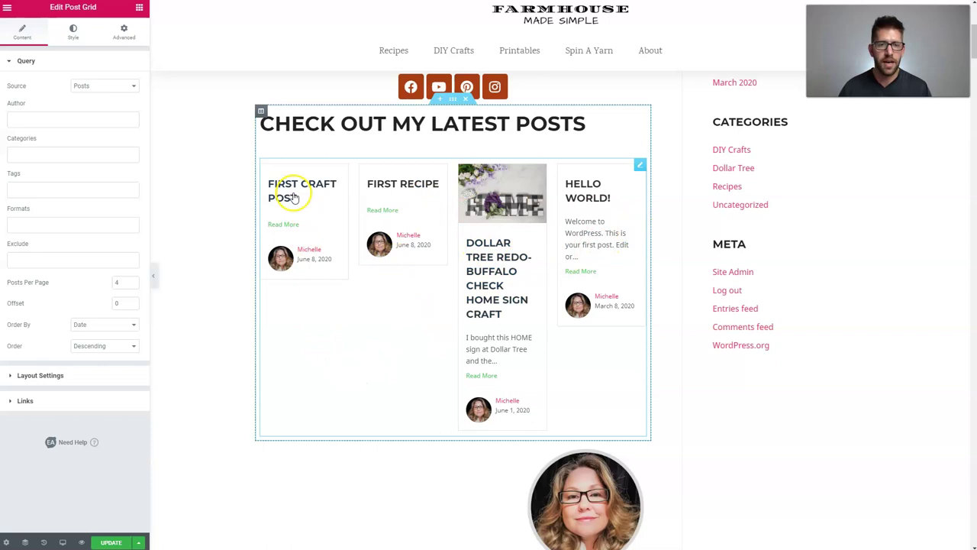
pyautogui.scroll(-8, 543, 305)
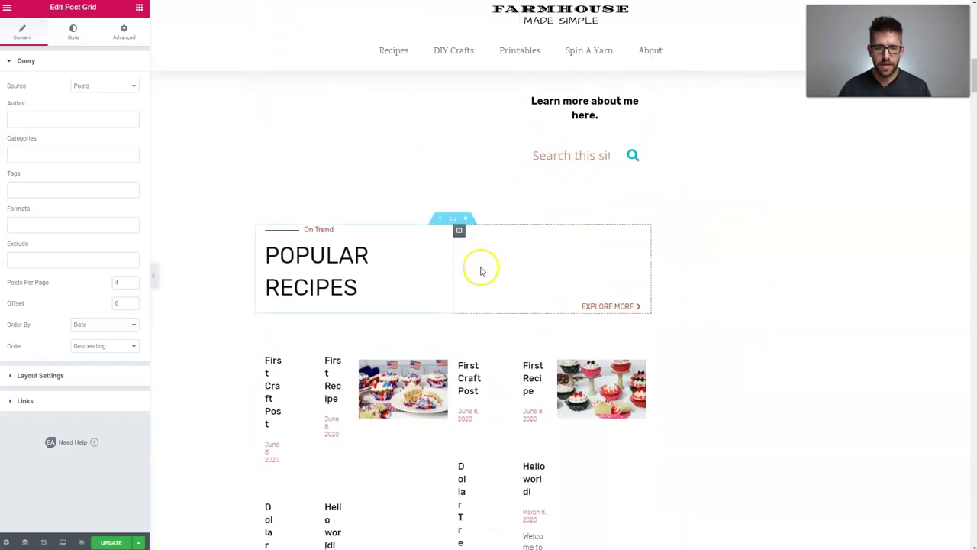
# Delete the Popular Recipes, narrow post grid, Top 15 Mini Pies and Farmhouse Inspiration sections.
pyautogui.click(464, 219)
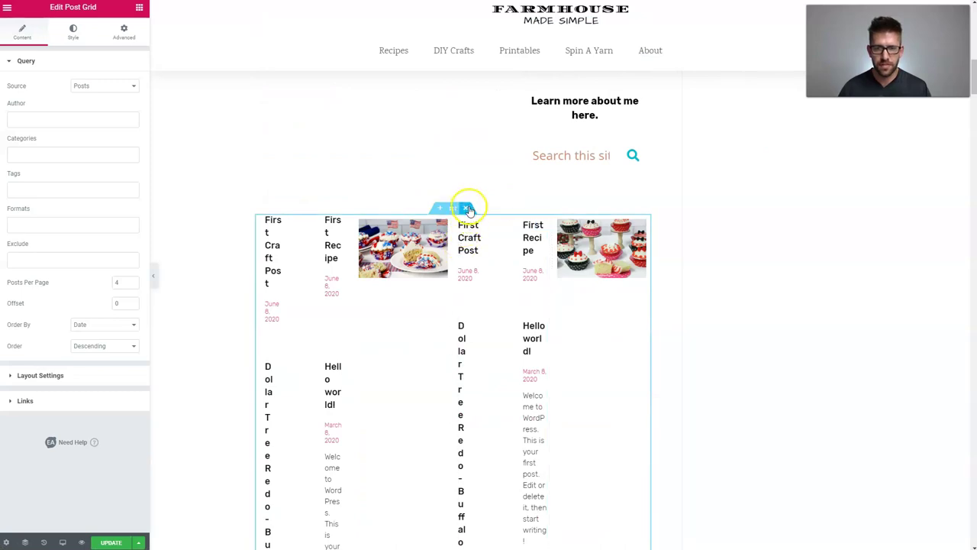
pyautogui.click(467, 207)
pyautogui.scroll(-2, 524, 246)
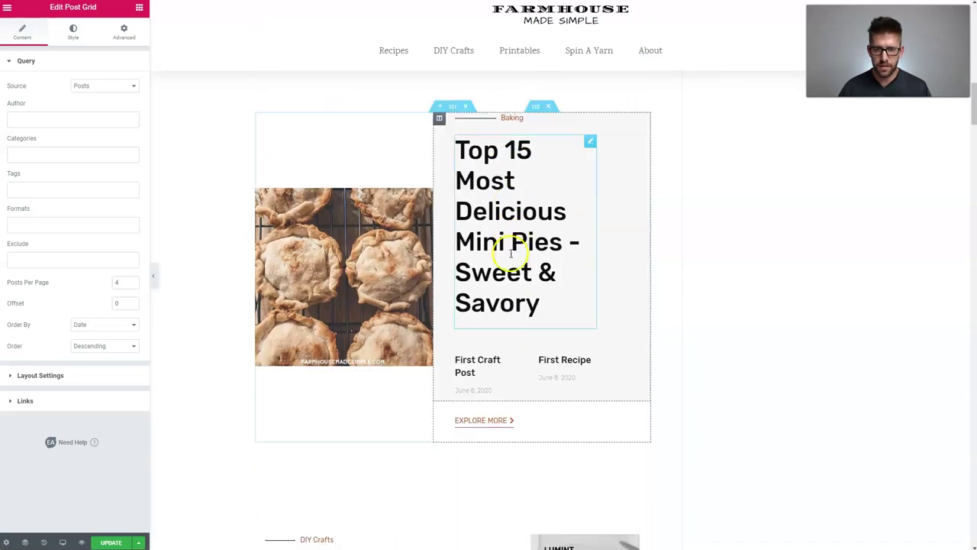
pyautogui.scroll(2, 447, 231)
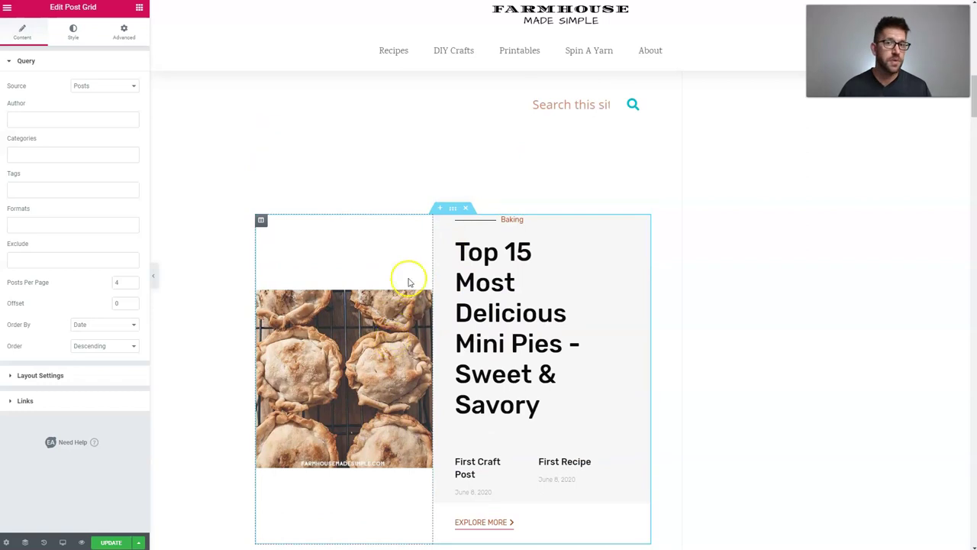
pyautogui.click(465, 207)
pyautogui.click(466, 208)
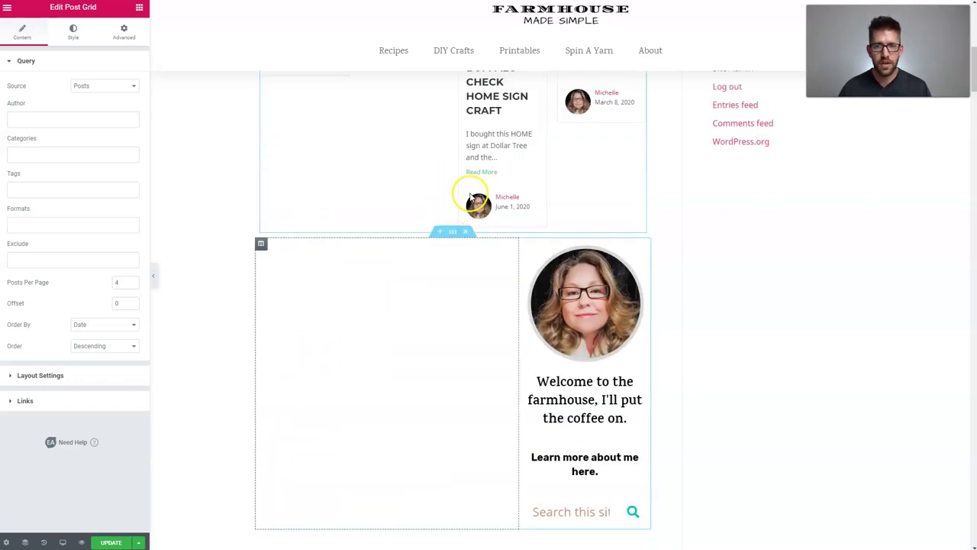
pyautogui.scroll(5, 461, 195)
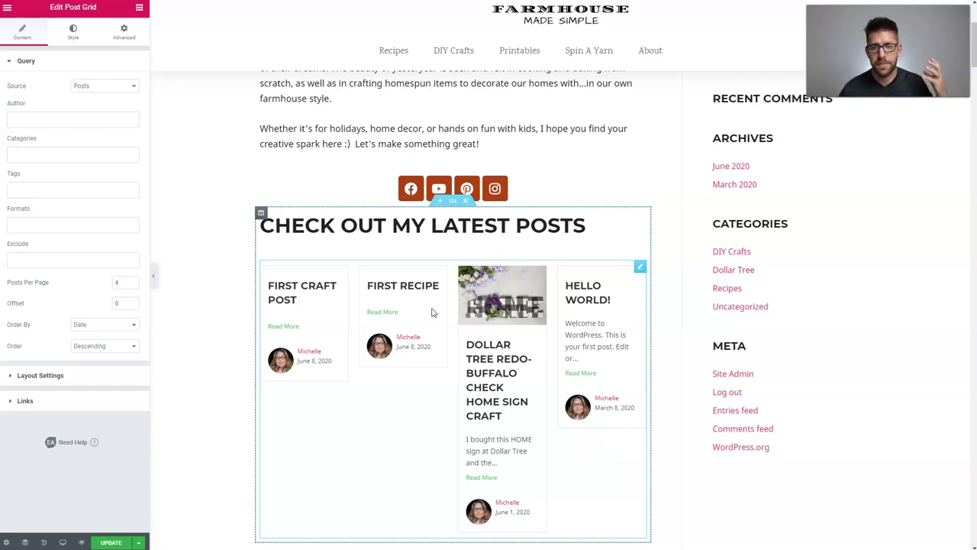
# Delete the next Farmhouse Inspiration section.
pyautogui.scroll(-10, 431, 312)
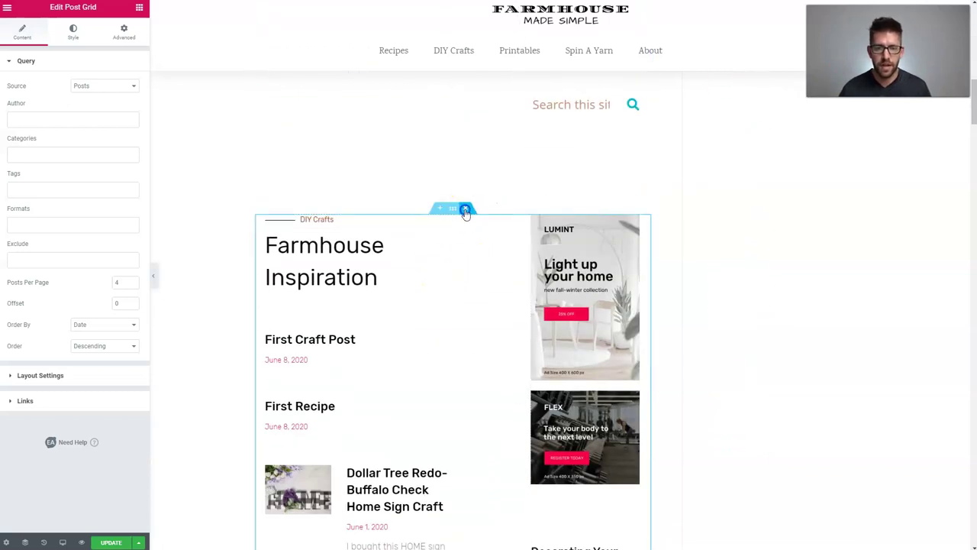
pyautogui.click(466, 210)
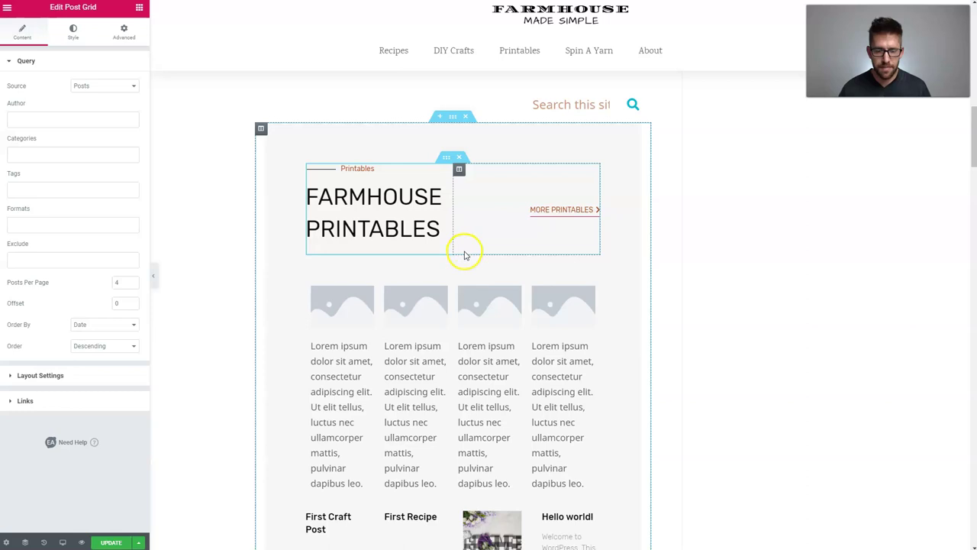
pyautogui.scroll(-12, 593, 392)
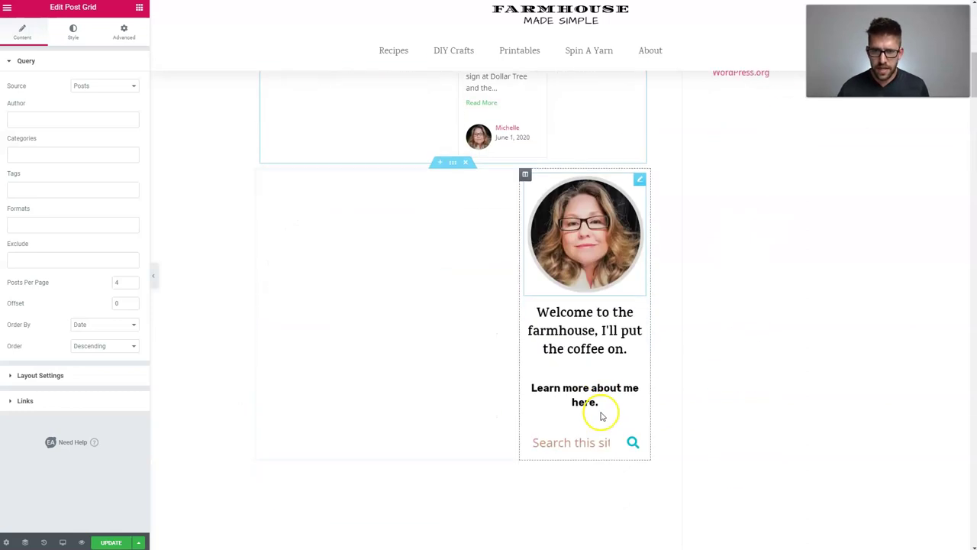
# Open the ad image's settings and take a screenshot of the two ad images.
pyautogui.click(603, 321)
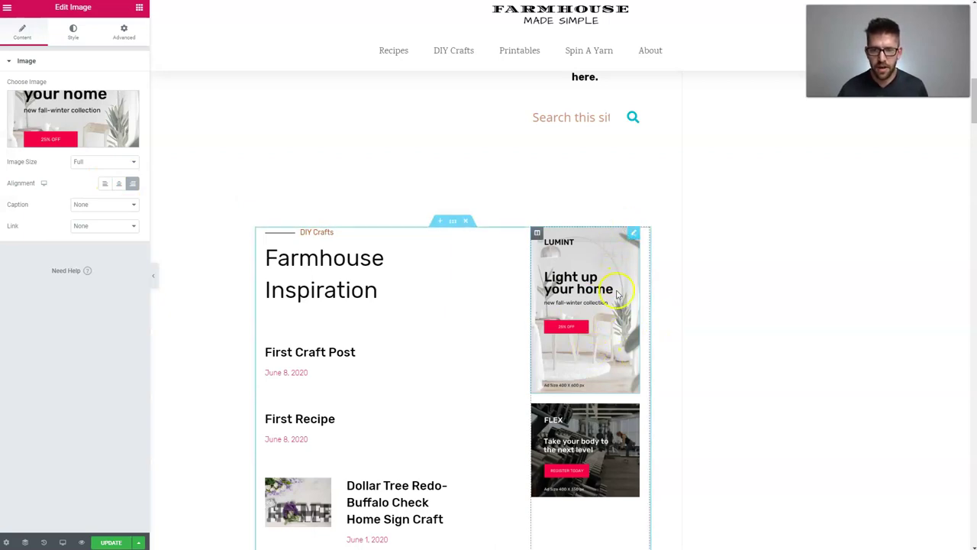
pyautogui.scroll(3, 613, 283)
pyautogui.scroll(-4, 609, 349)
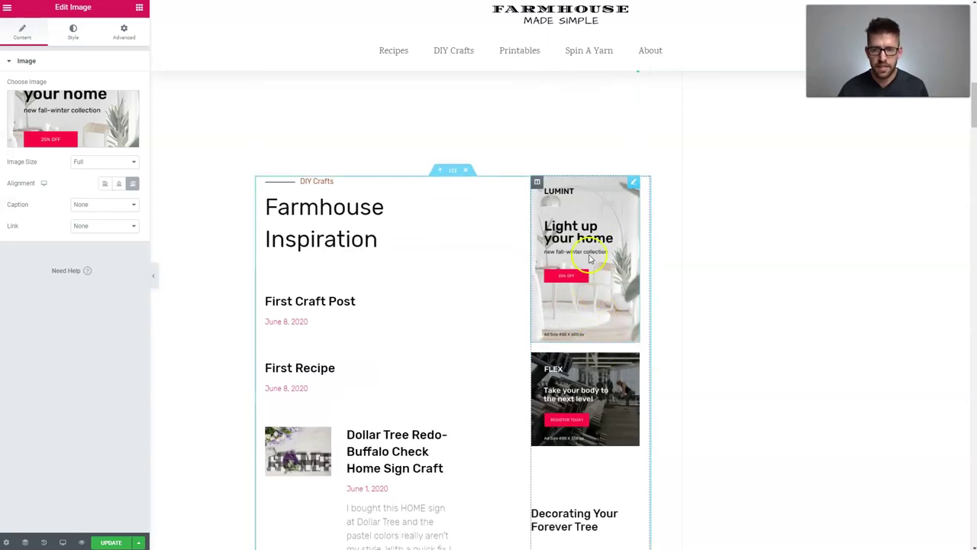
pyautogui.scroll(-2, 743, 290)
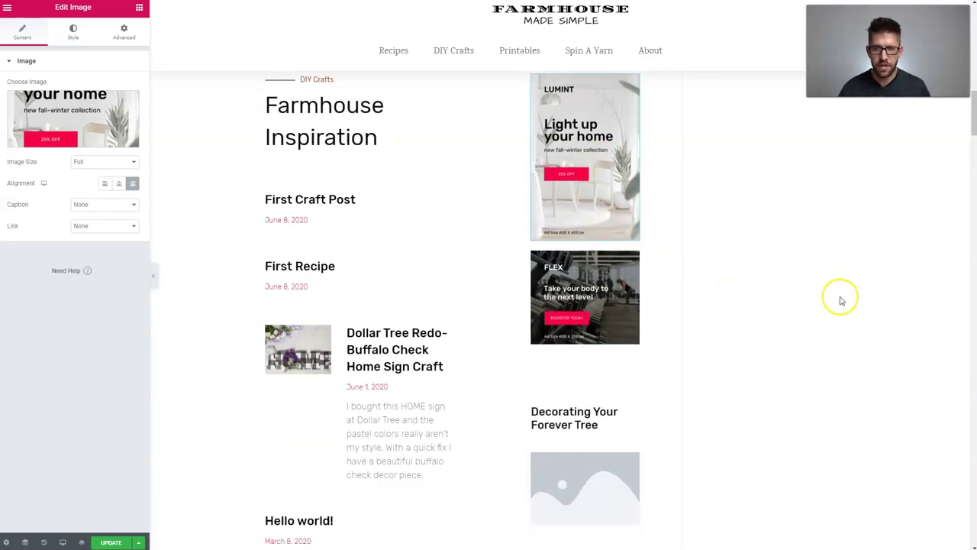
pyautogui.press('Print')
pyautogui.moveTo(680, 361); pyautogui.dragTo(515, 72)
pyautogui.click(473, 382)
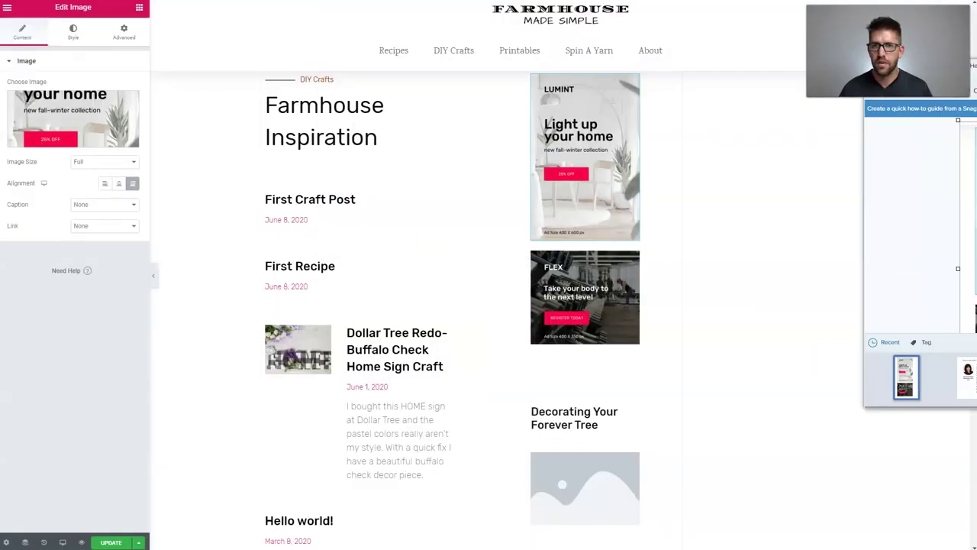
pyautogui.click(726, 282)
# Delete the Main Dish Delish, Spinning a Yarn, vacation banner and YouTube channel sections.
pyautogui.scroll(-5, 726, 282)
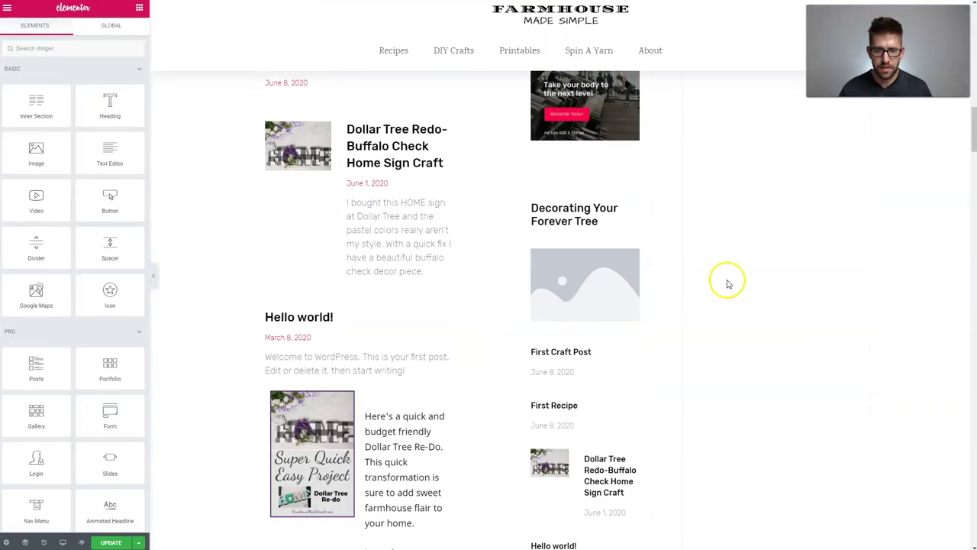
pyautogui.scroll(-10, 642, 313)
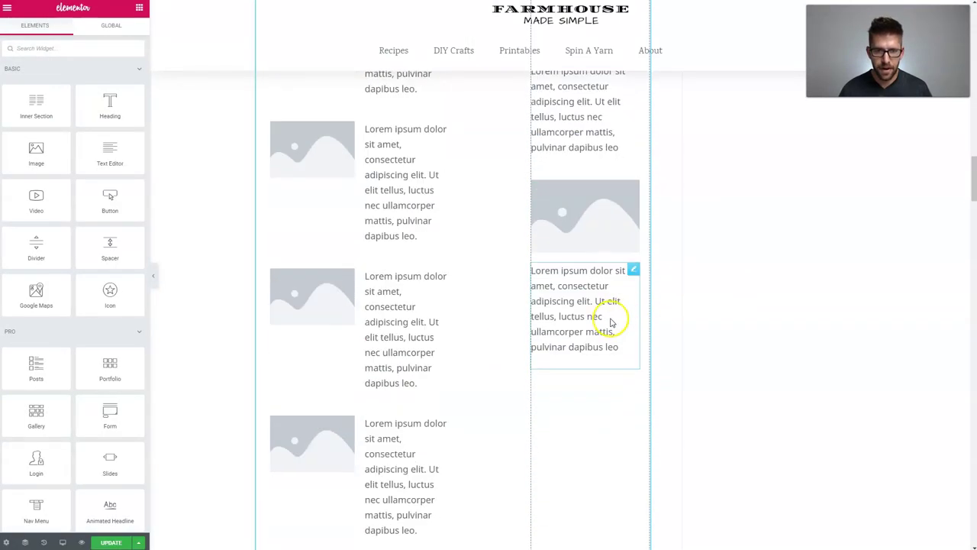
pyautogui.scroll(-10, 591, 323)
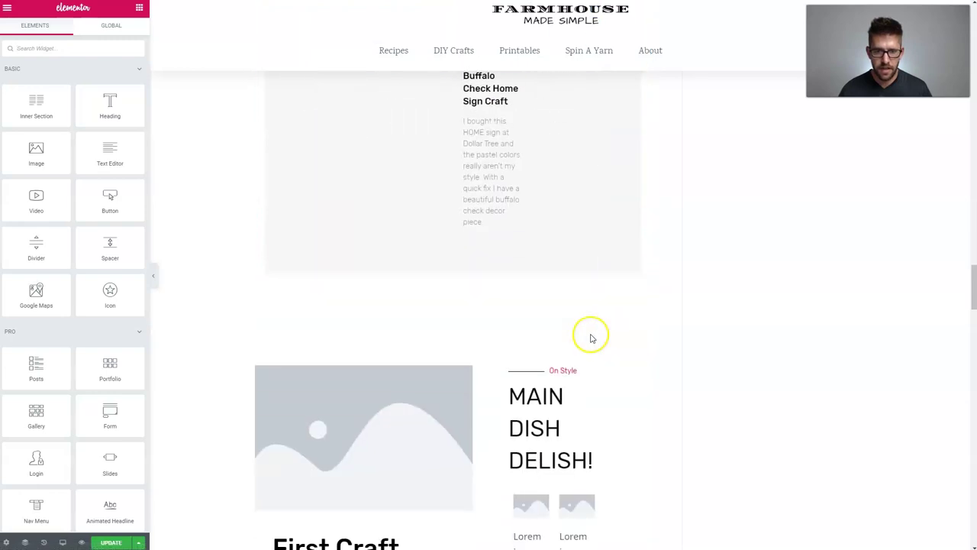
pyautogui.scroll(5, 588, 344)
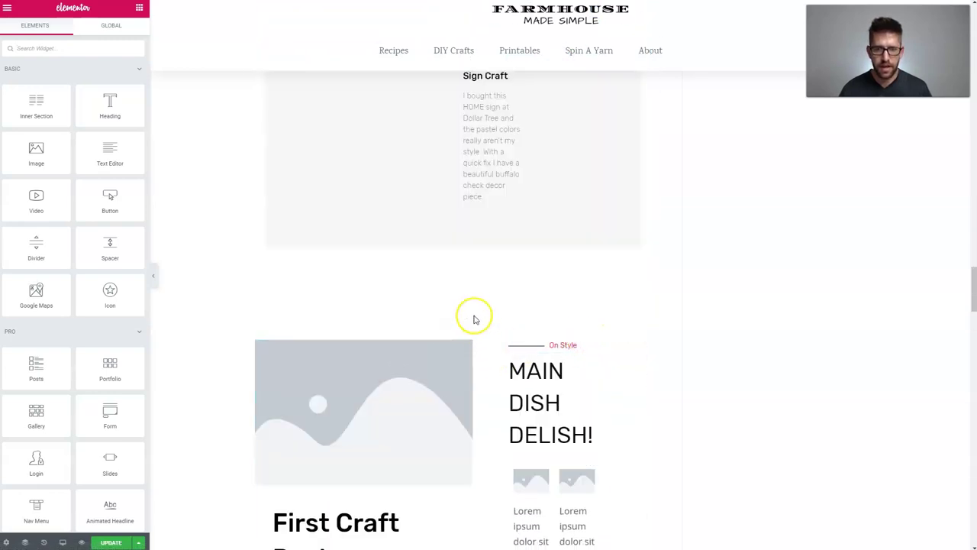
pyautogui.click(466, 335)
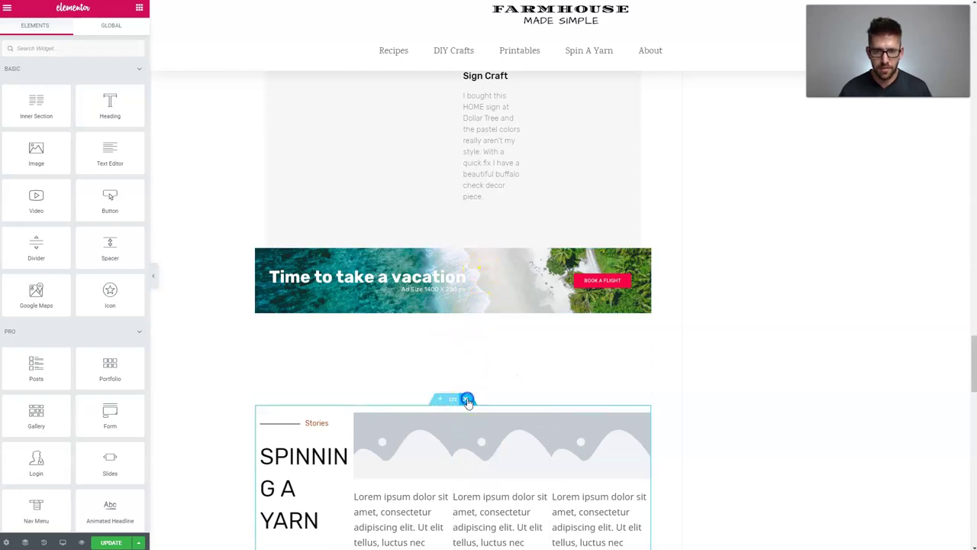
pyautogui.click(467, 400)
pyautogui.click(465, 242)
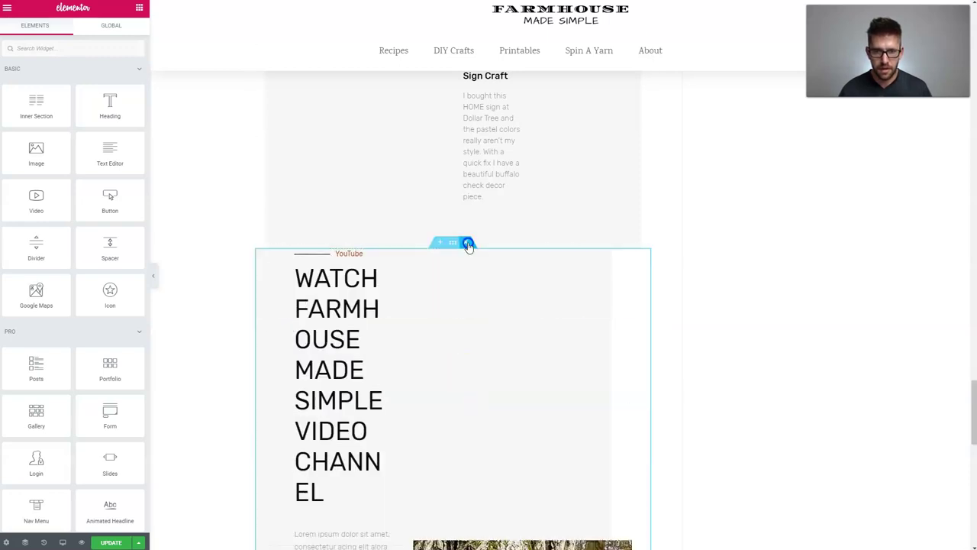
pyautogui.click(468, 245)
# Delete the remaining unwanted sections down through Farmhouse Printables.
pyautogui.click(465, 149)
pyautogui.click(463, 106)
pyautogui.click(463, 107)
pyautogui.scroll(-5, 517, 387)
pyautogui.scroll(3, 608, 334)
pyautogui.scroll(5, 597, 325)
# Place a Call to Action widget below the latest posts, above the profile image.
pyautogui.scroll(-3, 565, 290)
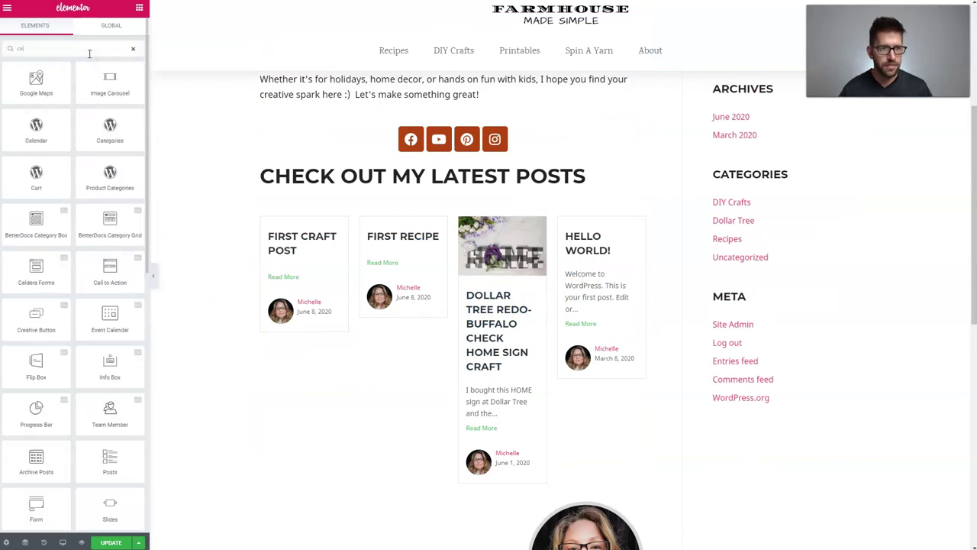
pyautogui.write('l')
pyautogui.scroll(-2, 344, 252)
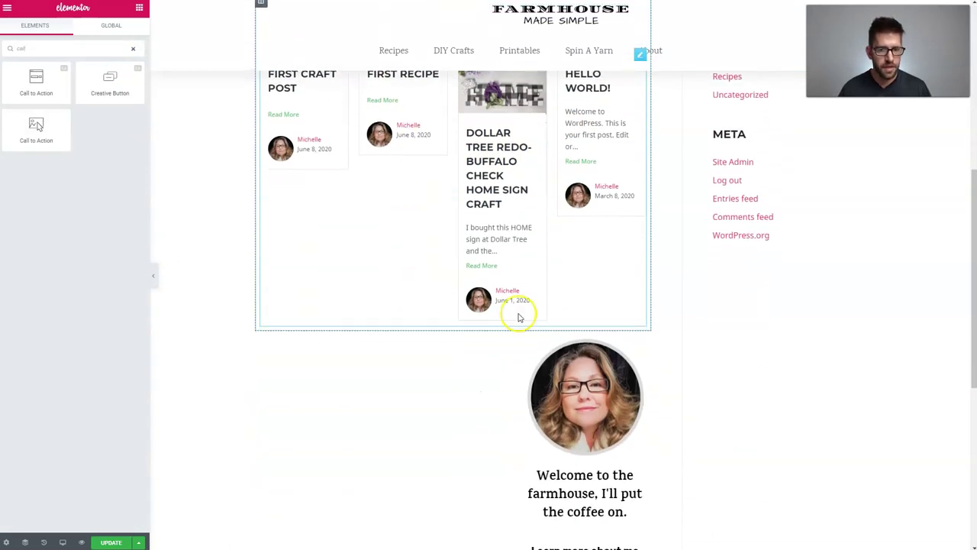
pyautogui.scroll(-2, 507, 305)
pyautogui.moveTo(36, 130); pyautogui.dragTo(507, 185)
pyautogui.click(191, 275)
# Set the CTA heading to 'GET MY FREE RECIPES' and its description to 'Sign up'.
pyautogui.tripleClick(487, 325)
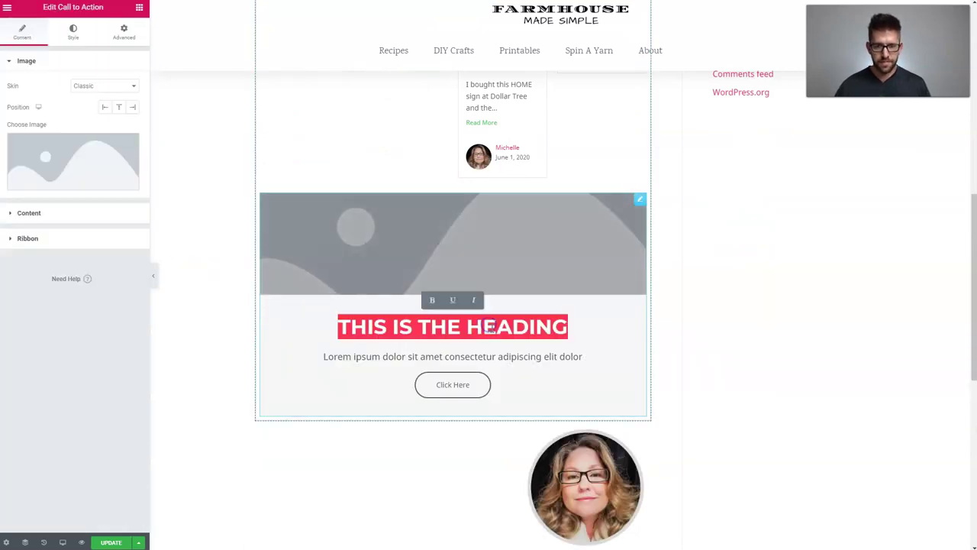
pyautogui.write('JOIN')
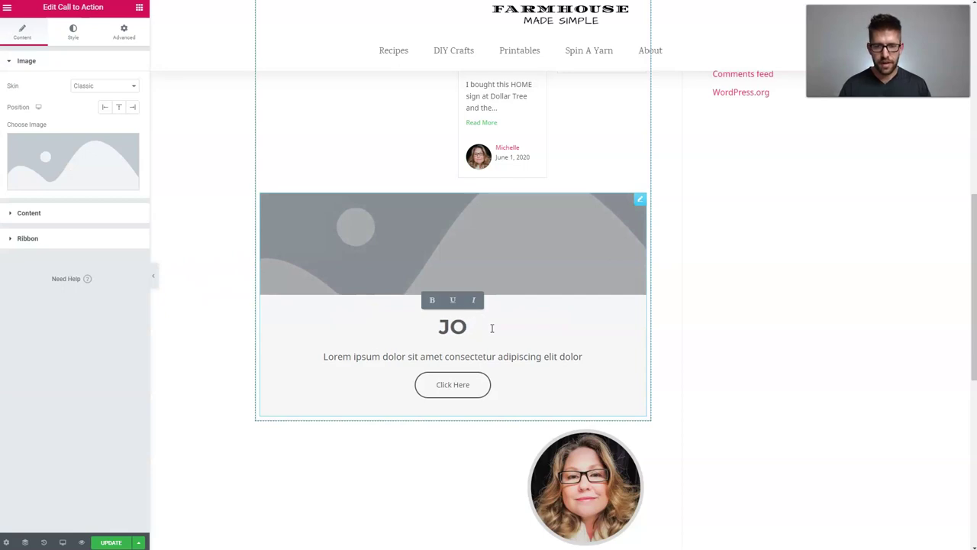
pyautogui.press('BackSpace')
pyautogui.write('GET MY FREE RECIPES')
pyautogui.tripleClick(463, 357)
pyautogui.write('Sign up')
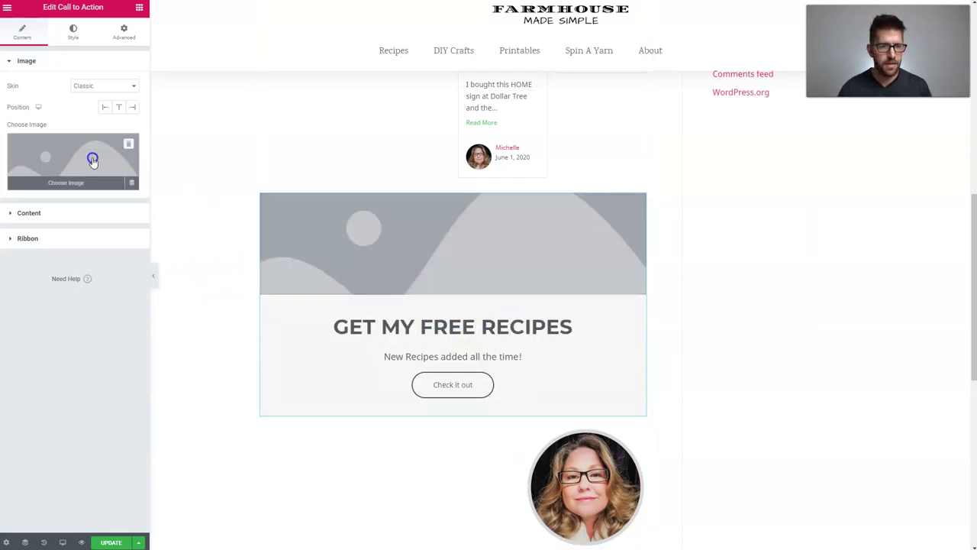
# Insert the pasta-ingredients photo from the Media Library as the call-to-action image.
pyautogui.click(90, 162)
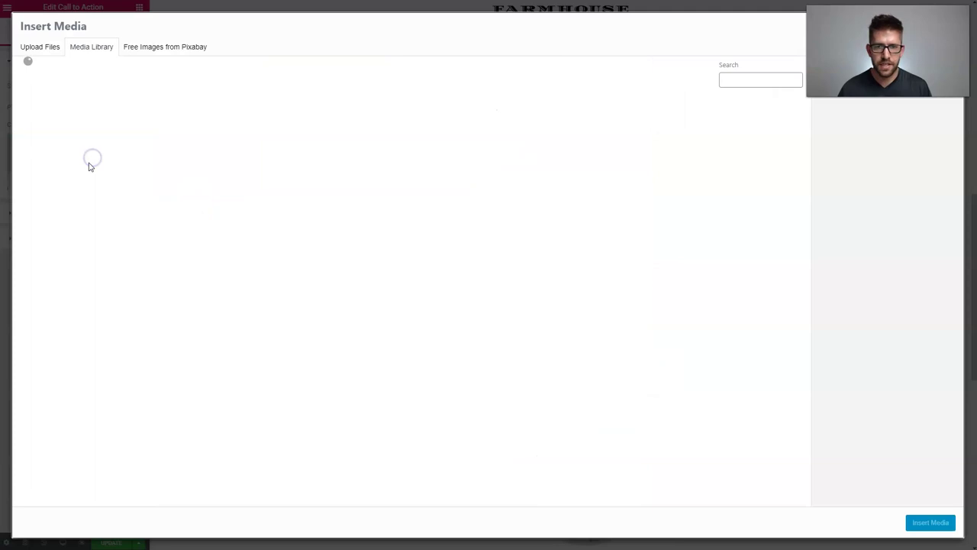
pyautogui.click(744, 80)
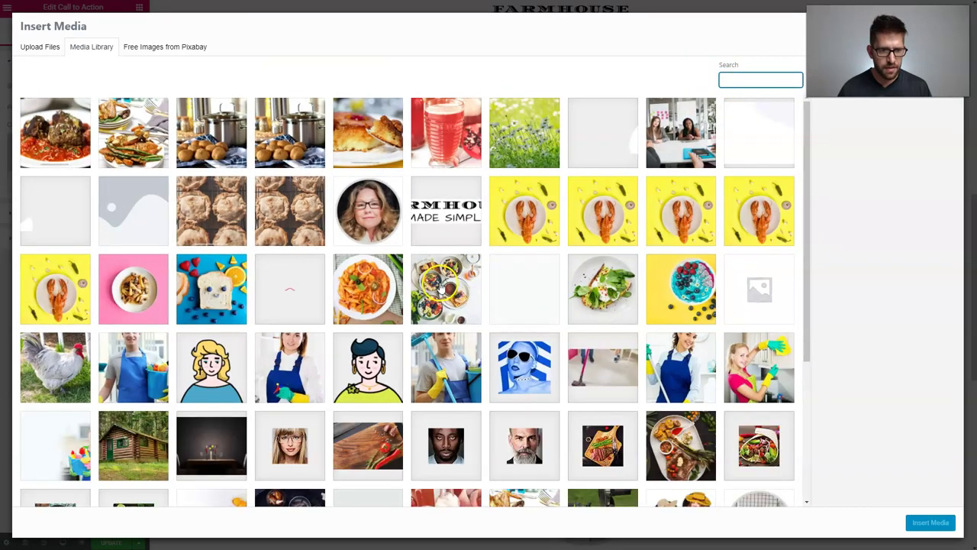
pyautogui.scroll(-3, 458, 290)
pyautogui.click(239, 334)
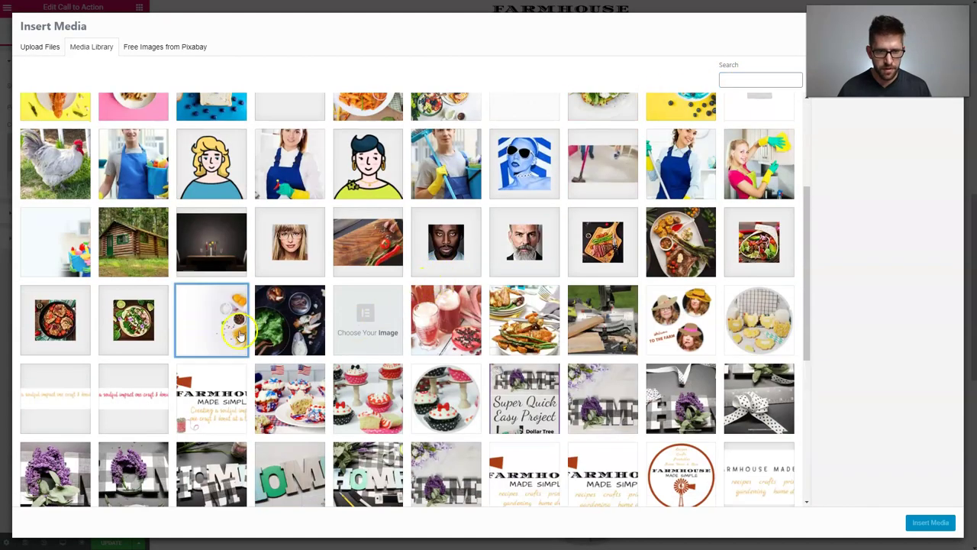
pyautogui.click(930, 522)
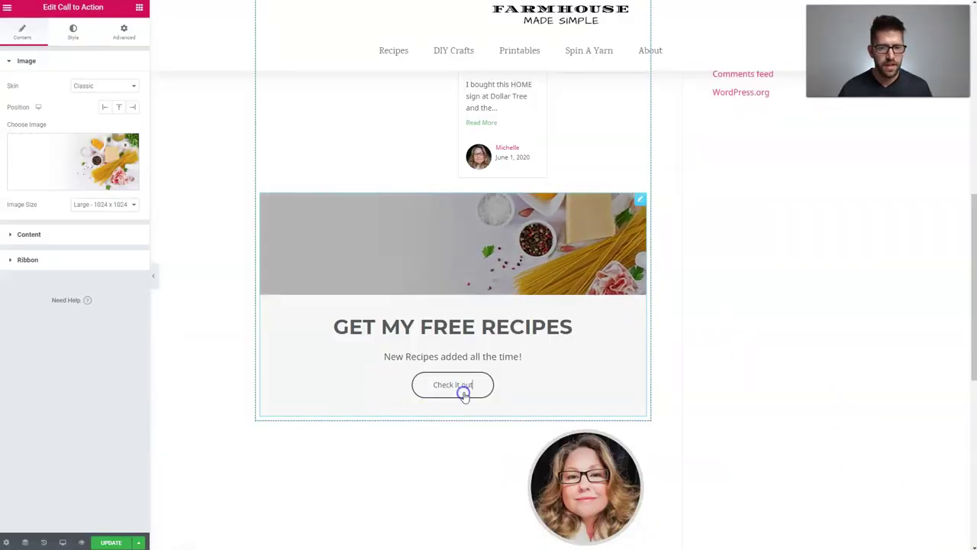
# Link the Check it out button to the Shop page and update the page.
pyautogui.click(55, 236)
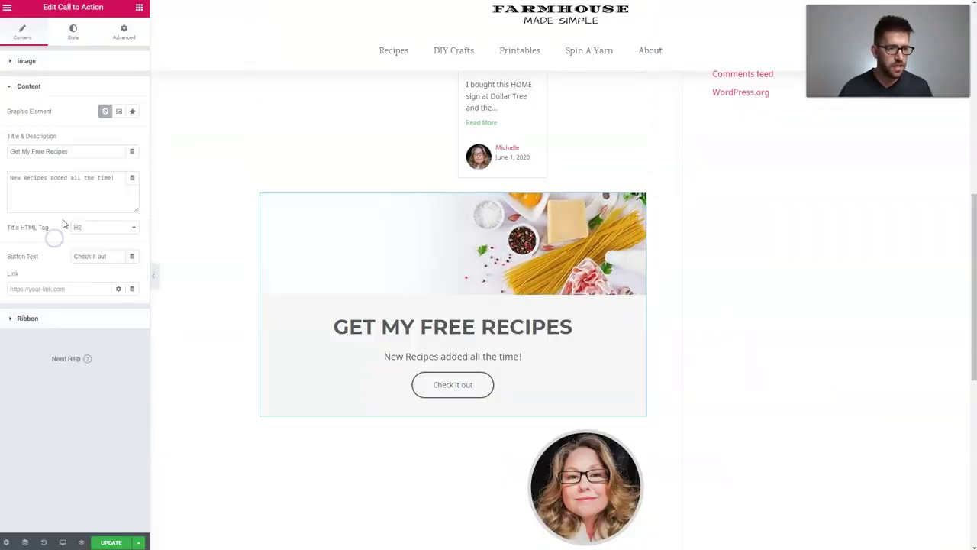
pyautogui.click(58, 288)
pyautogui.write('h')
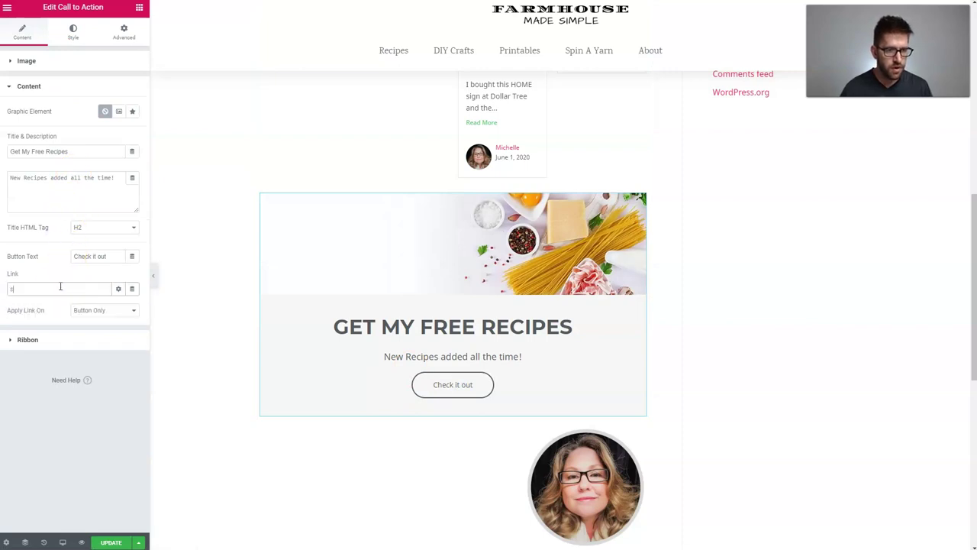
pyautogui.write('hop')
pyautogui.click(54, 306)
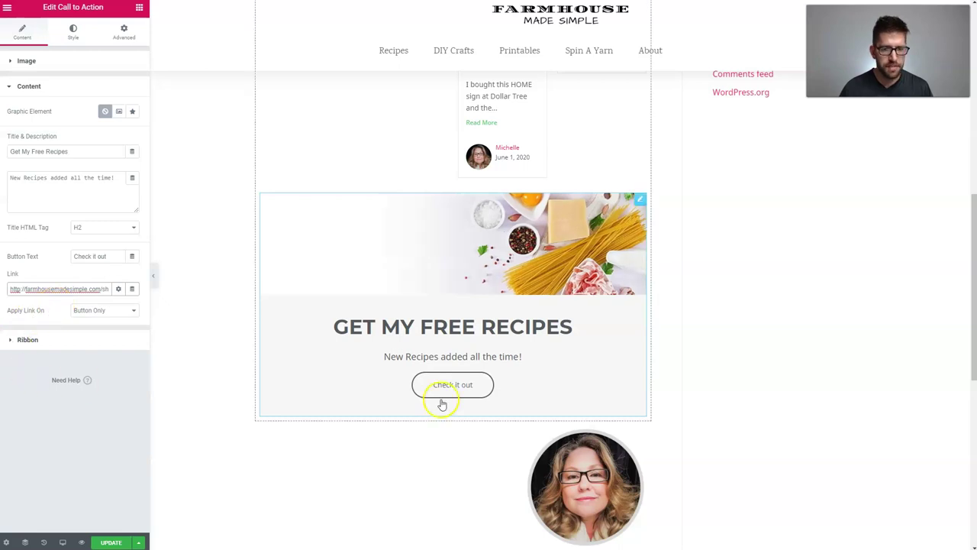
pyautogui.click(114, 541)
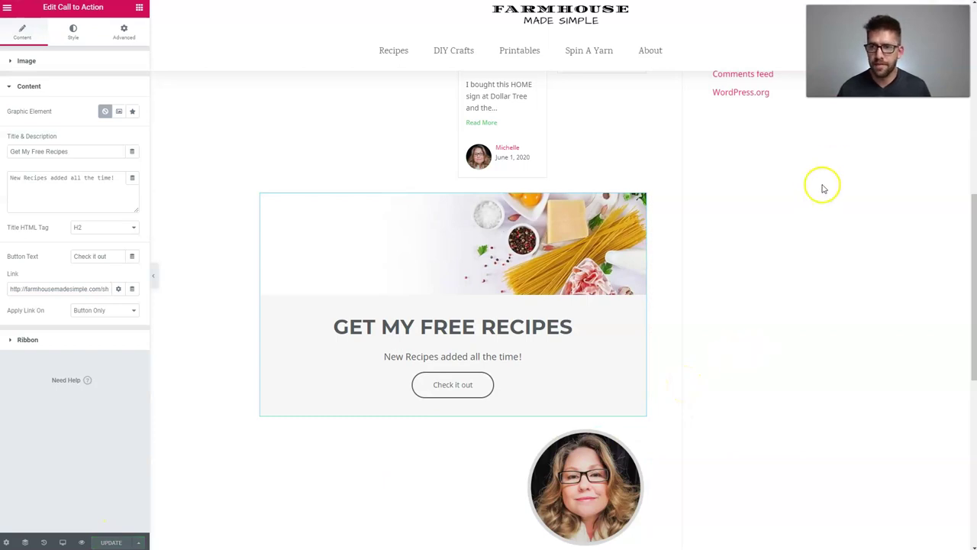
pyautogui.scroll(-2, 759, 333)
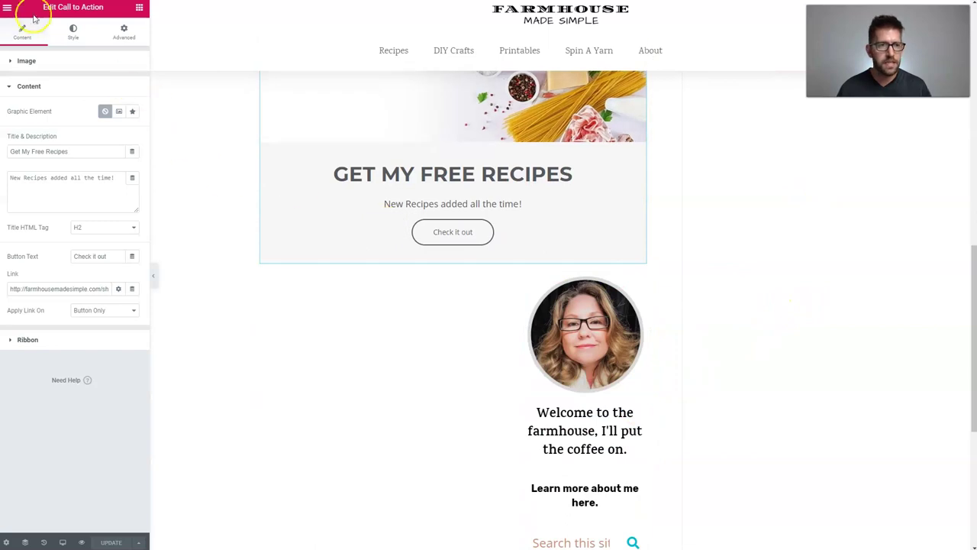
# View the live homepage and scroll through its posts grid, GET MY FREE RECIPES banner and welcome box.
pyautogui.click(7, 7)
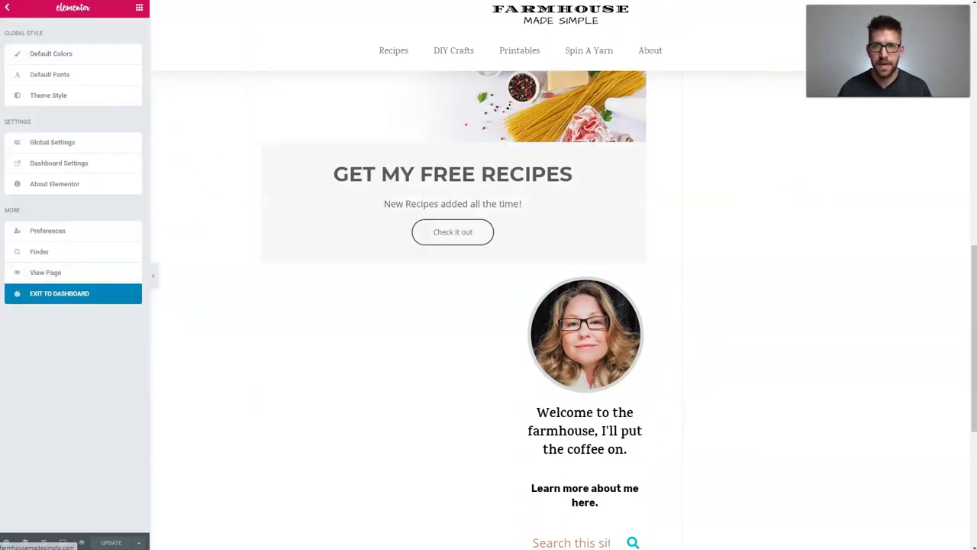
pyautogui.scroll(-2, 842, 247)
pyautogui.scroll(3, 763, 236)
pyautogui.scroll(-4, 665, 295)
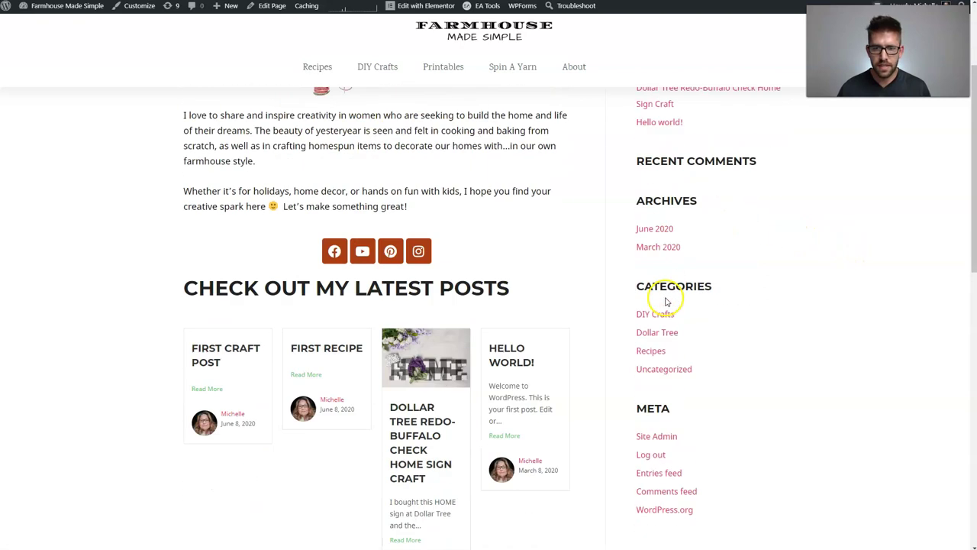
pyautogui.scroll(-5, 659, 318)
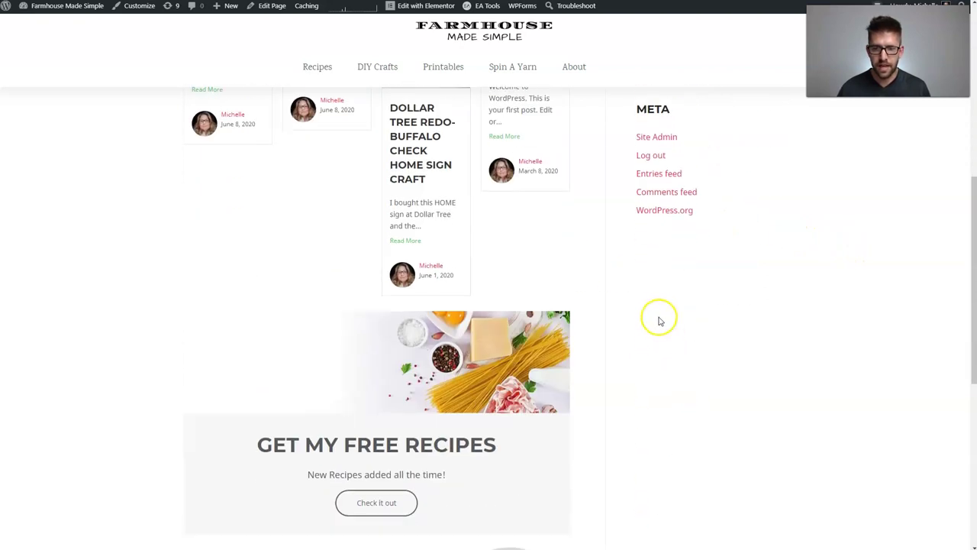
pyautogui.scroll(-3, 458, 313)
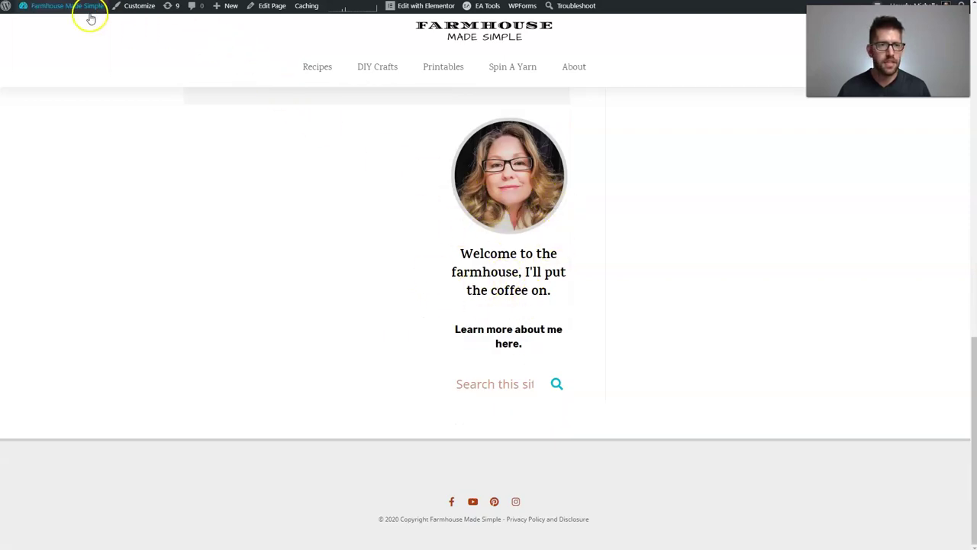
pyautogui.moveTo(93, 17)
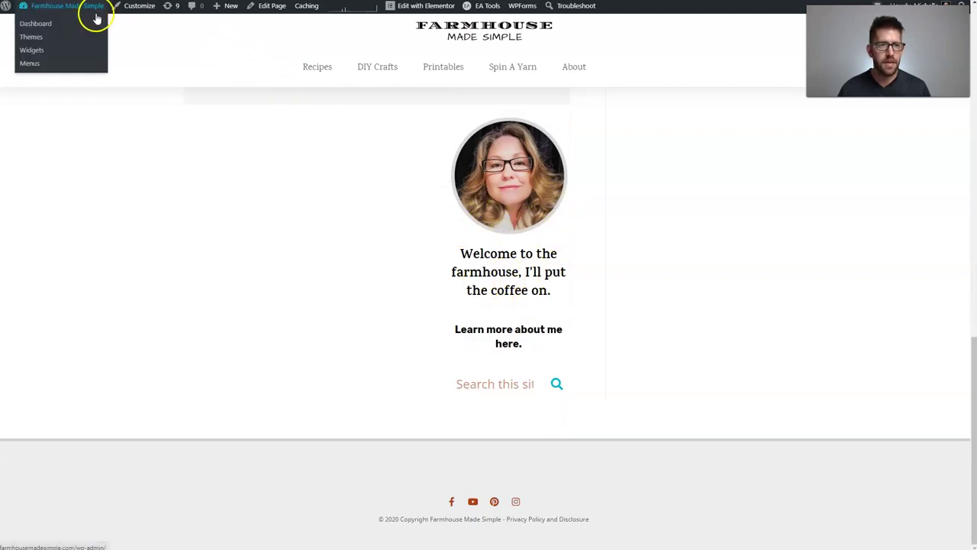
# In Appearance > Widgets, delete Recent Comments, Archives and Meta from the Main Sidebar.
pyautogui.click(44, 50)
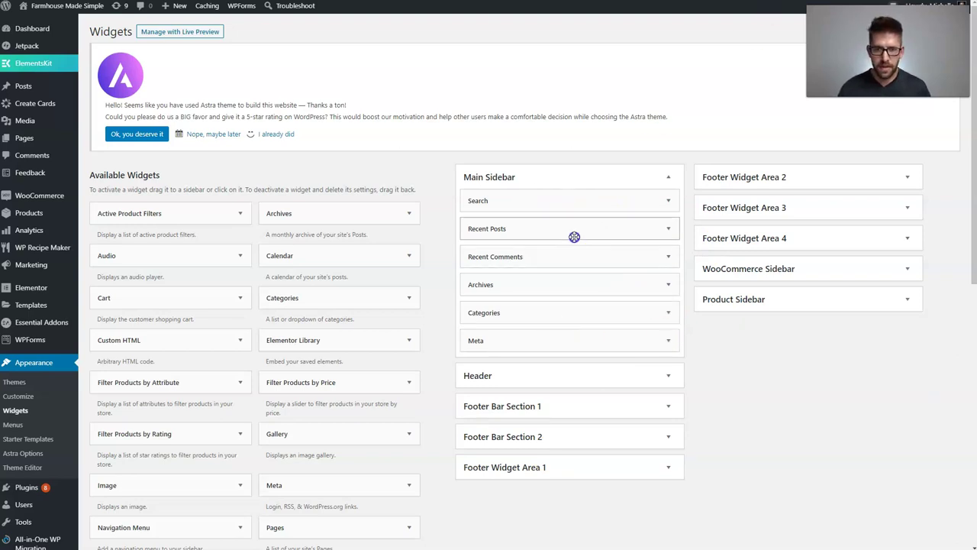
pyautogui.click(675, 230)
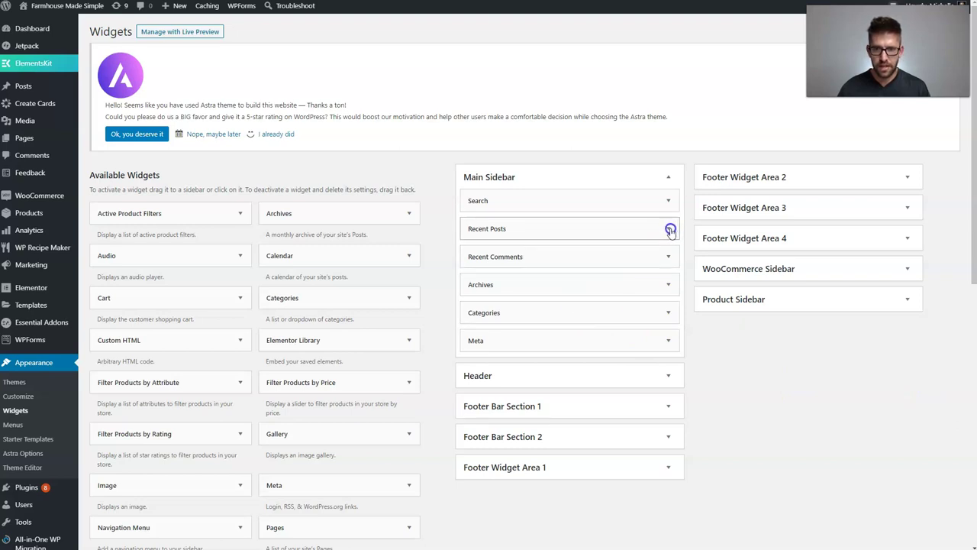
pyautogui.click(667, 260)
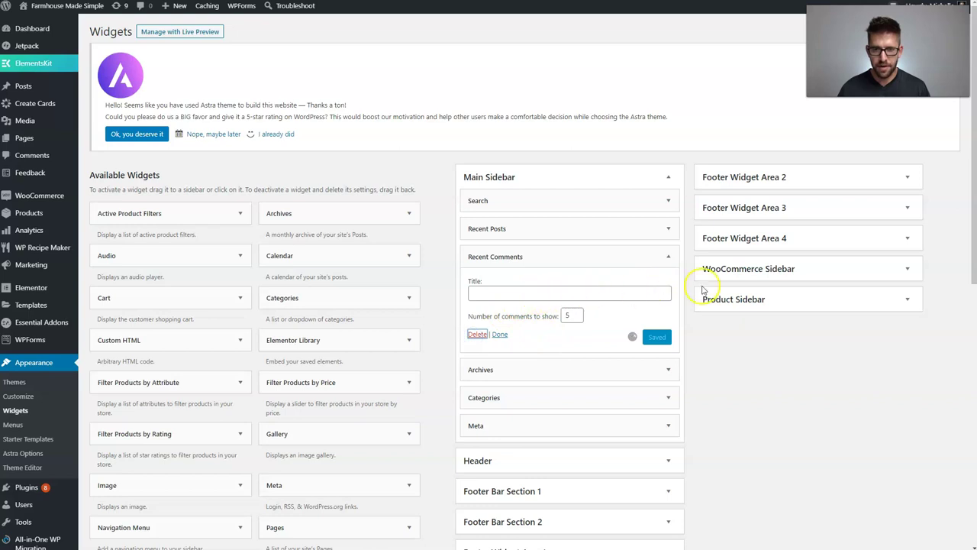
pyautogui.click(668, 257)
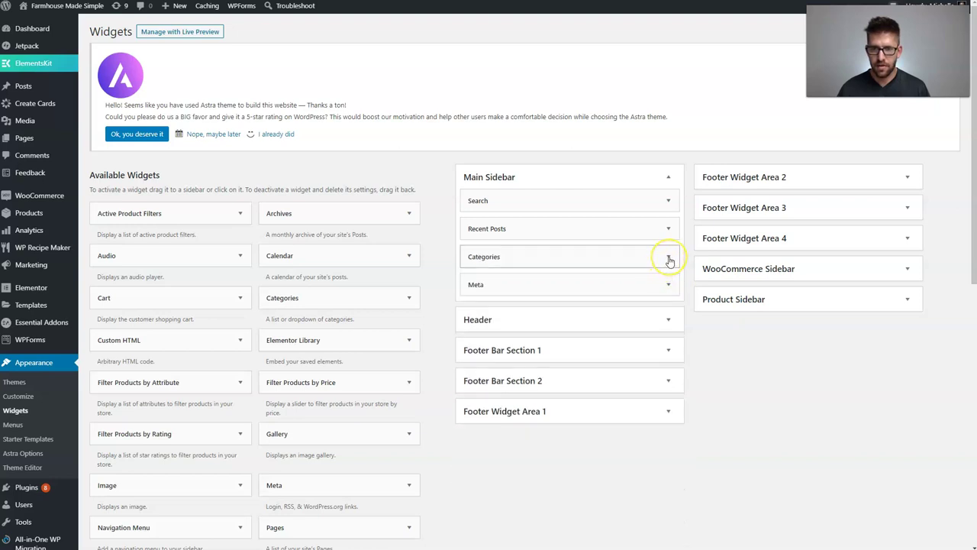
pyautogui.click(666, 284)
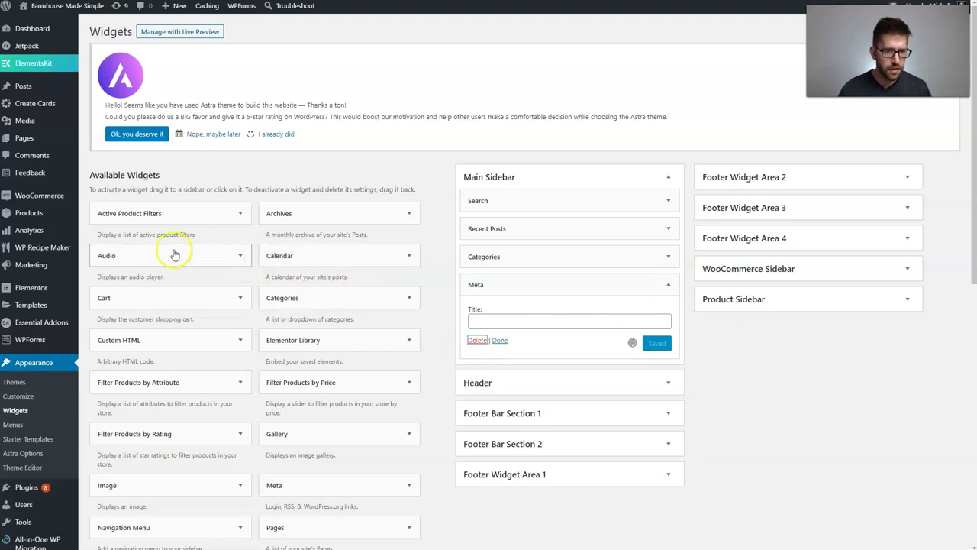
pyautogui.scroll(-2, 183, 276)
pyautogui.scroll(-3, 183, 277)
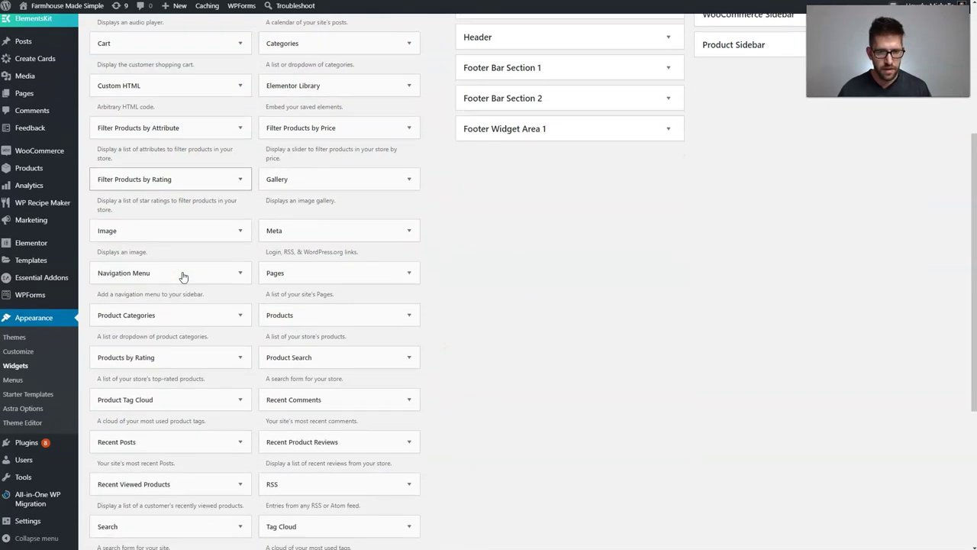
pyautogui.press('Escape')
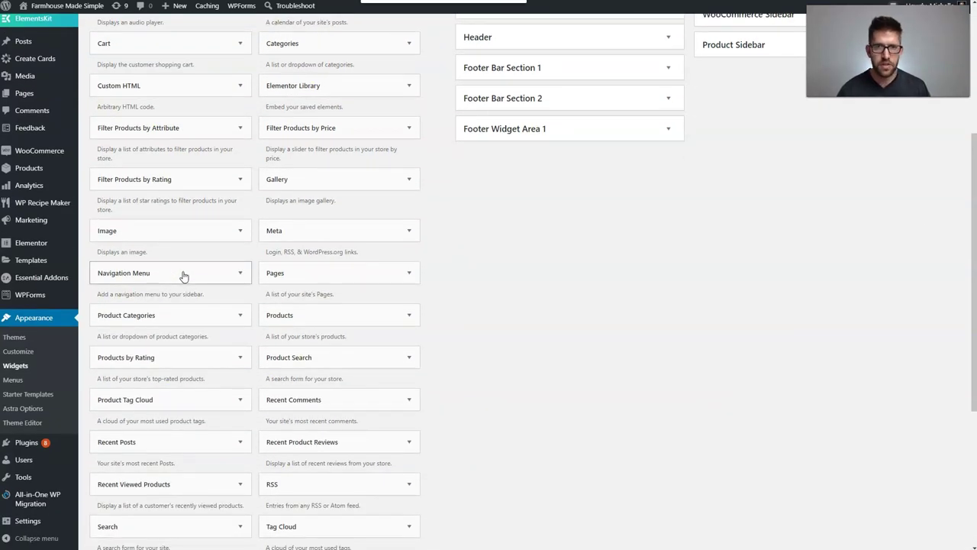
pyautogui.scroll(5, 183, 276)
pyautogui.moveTo(515, 222)
pyautogui.mouseDown()
pyautogui.moveTo(484, 220)
pyautogui.moveTo(508, 209)
pyautogui.mouseUp()
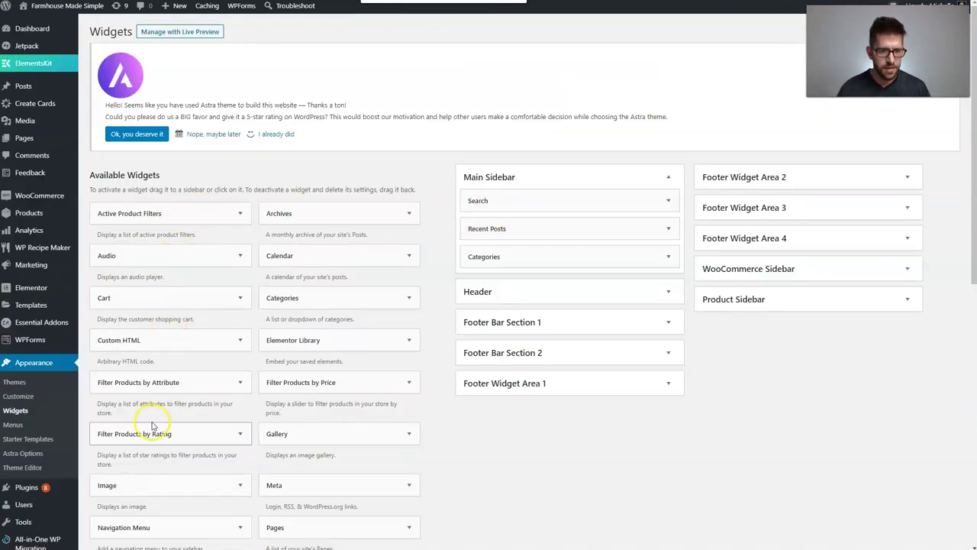
pyautogui.scroll(-1, 141, 462)
# Add an Image widget to the Main Sidebar.
pyautogui.click(141, 462)
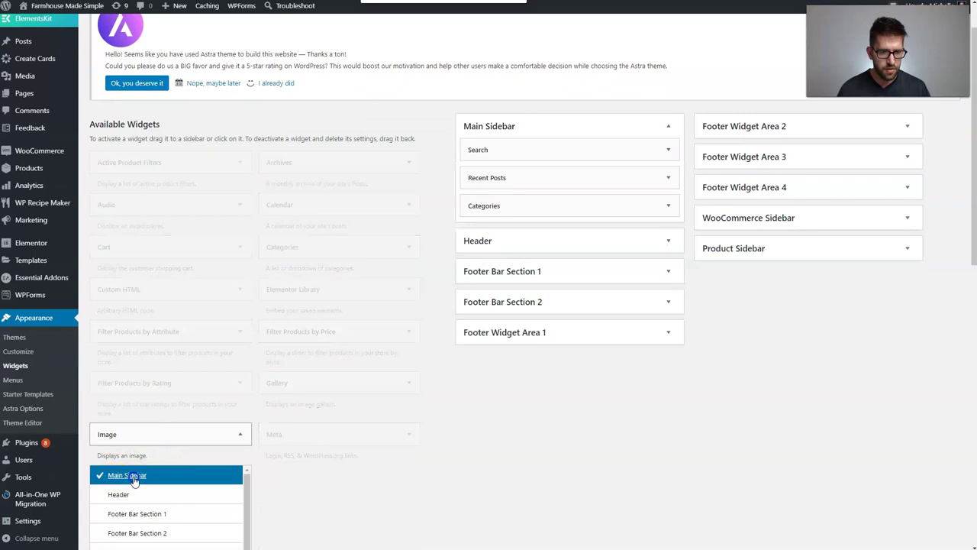
pyautogui.scroll(-3, 347, 476)
pyautogui.click(190, 481)
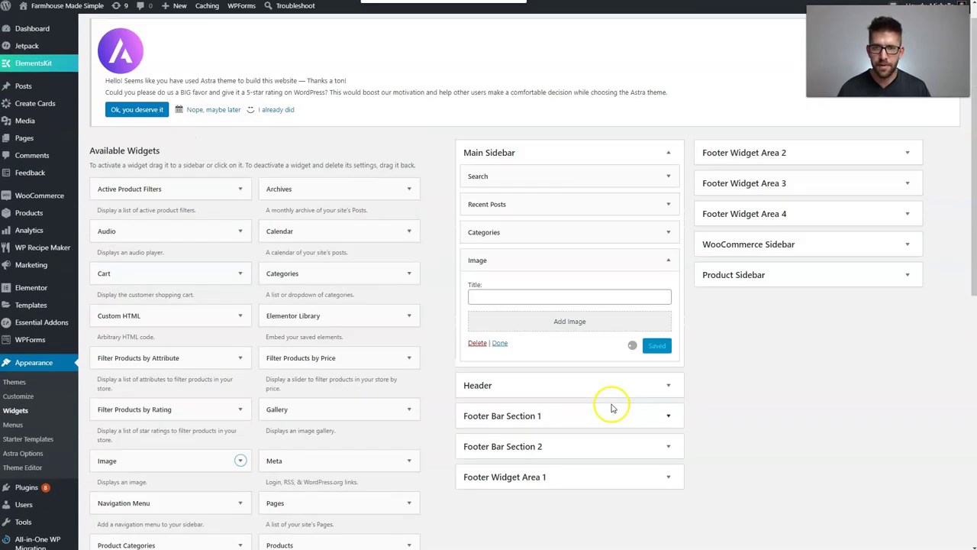
# Put the round profile portrait into the Image widget and save it.
pyautogui.click(566, 349)
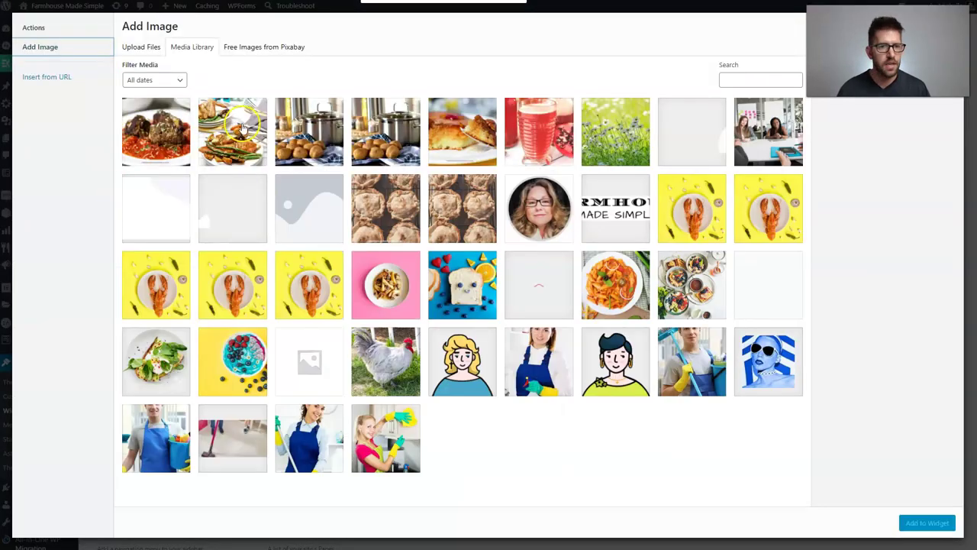
pyautogui.click(542, 215)
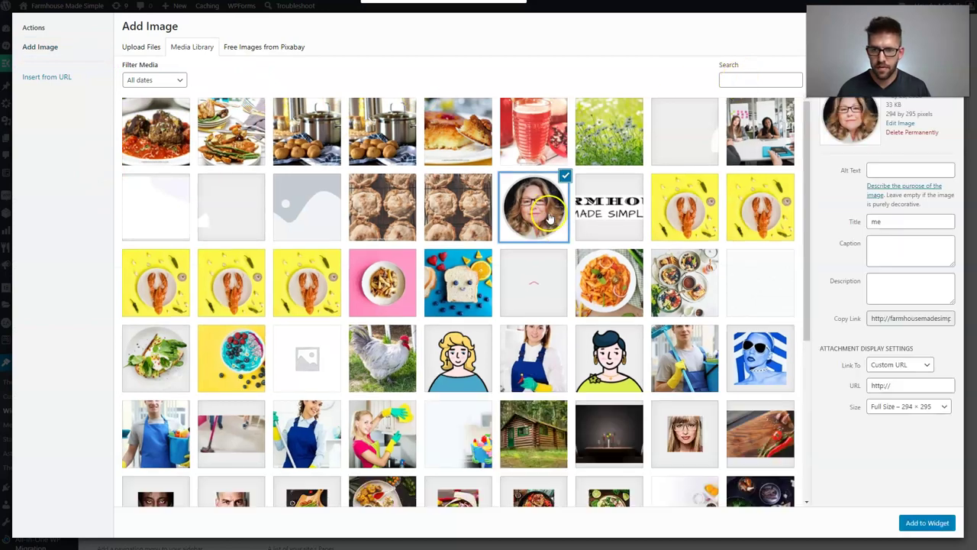
pyautogui.click(913, 516)
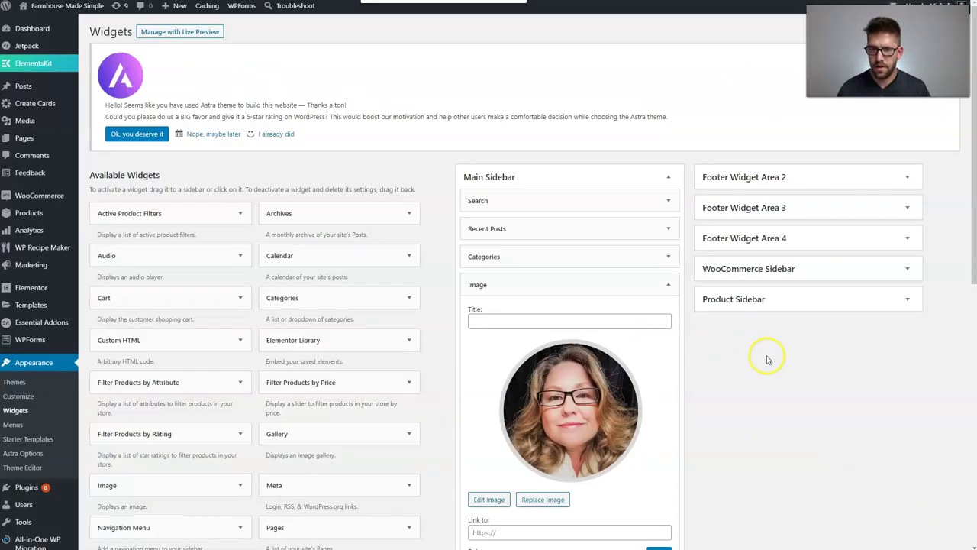
pyautogui.scroll(-2, 702, 358)
pyautogui.click(658, 405)
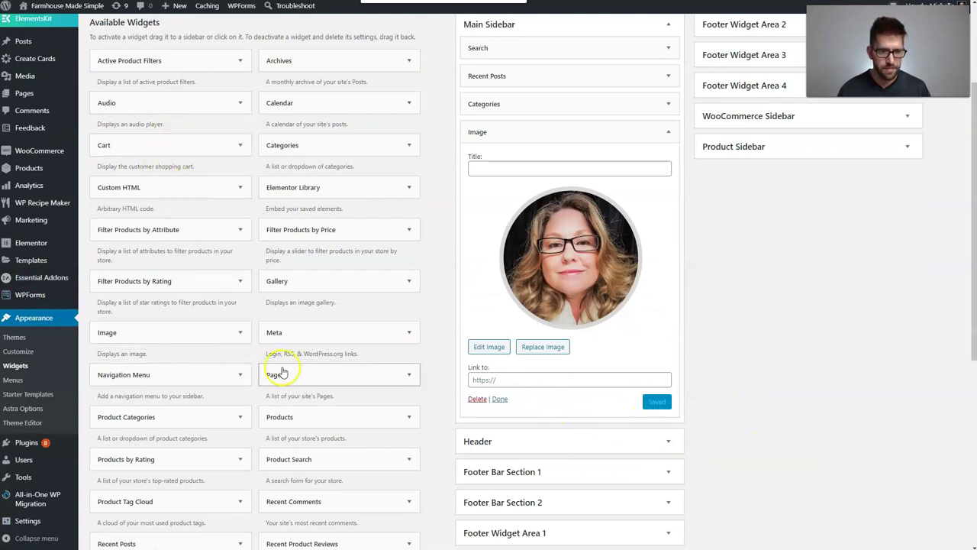
pyautogui.scroll(-2, 188, 361)
pyautogui.scroll(3, 225, 239)
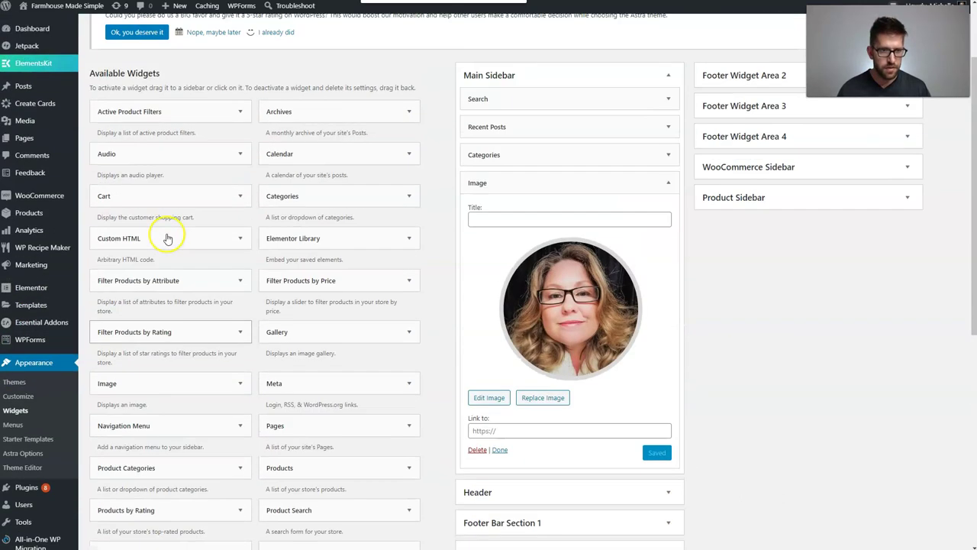
# Add a Main Sidebar Text widget titled 'Welcome to the Farmhouse. I'll put the coffee on.'.
pyautogui.scroll(-5, 229, 233)
pyautogui.click(152, 311)
pyautogui.click(184, 514)
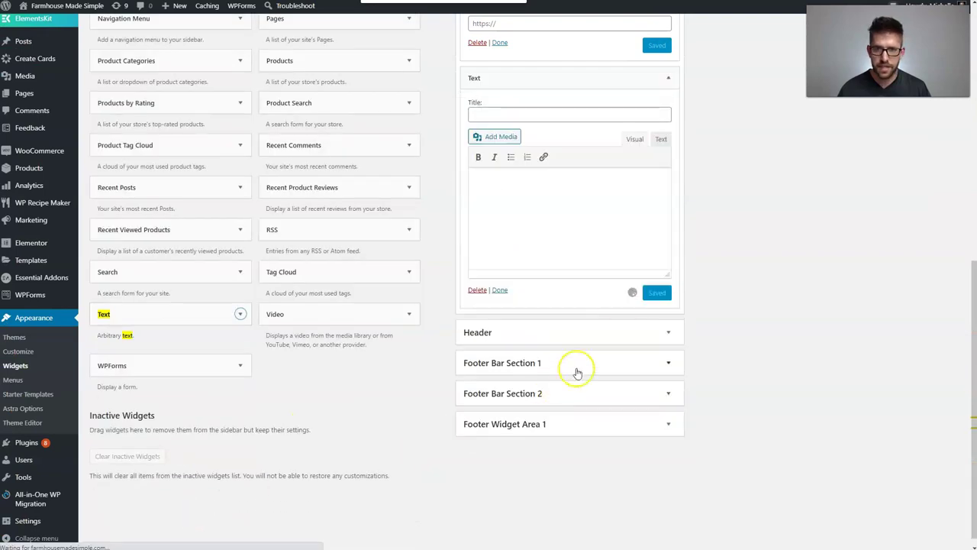
pyautogui.click(546, 217)
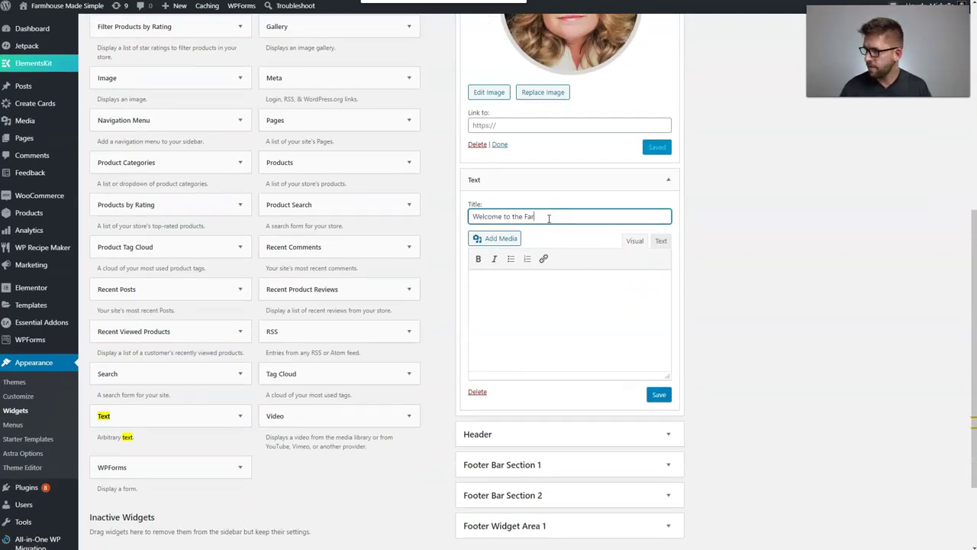
pyautogui.write('Welcome to the Farmhou')
pyautogui.click(823, 300)
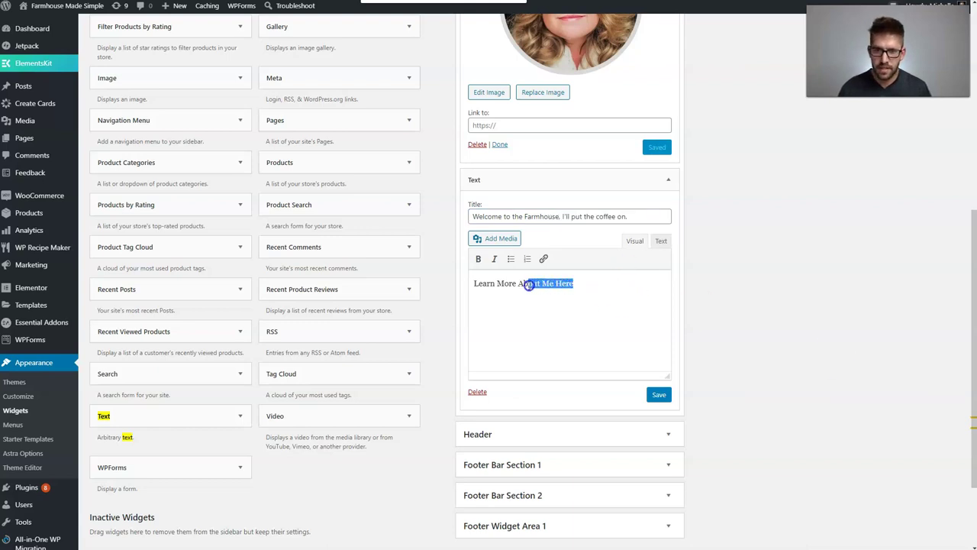
# Link 'Learn More About Me Here' to the About page and save the widget.
pyautogui.moveTo(486, 284); pyautogui.dragTo(474, 284)
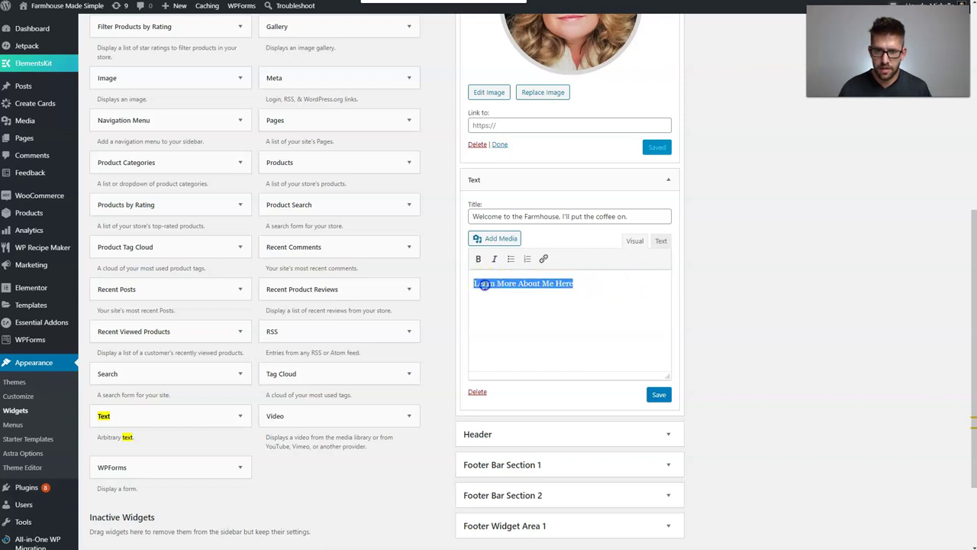
pyautogui.click(544, 258)
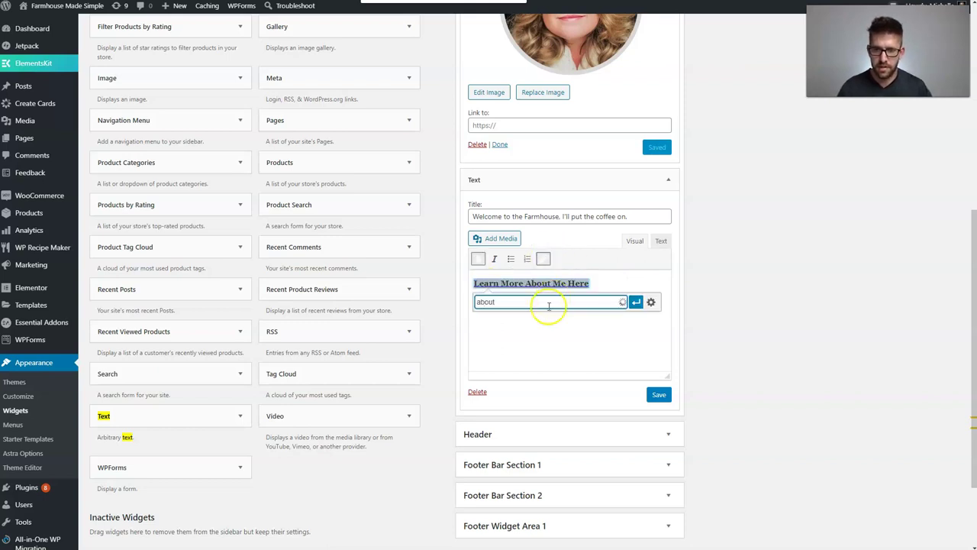
pyautogui.click(492, 317)
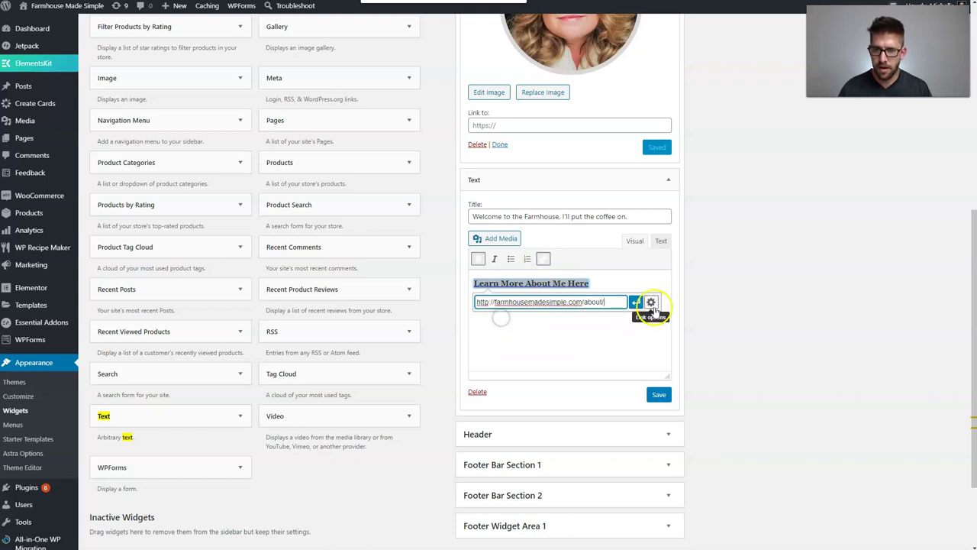
pyautogui.click(637, 301)
pyautogui.click(659, 394)
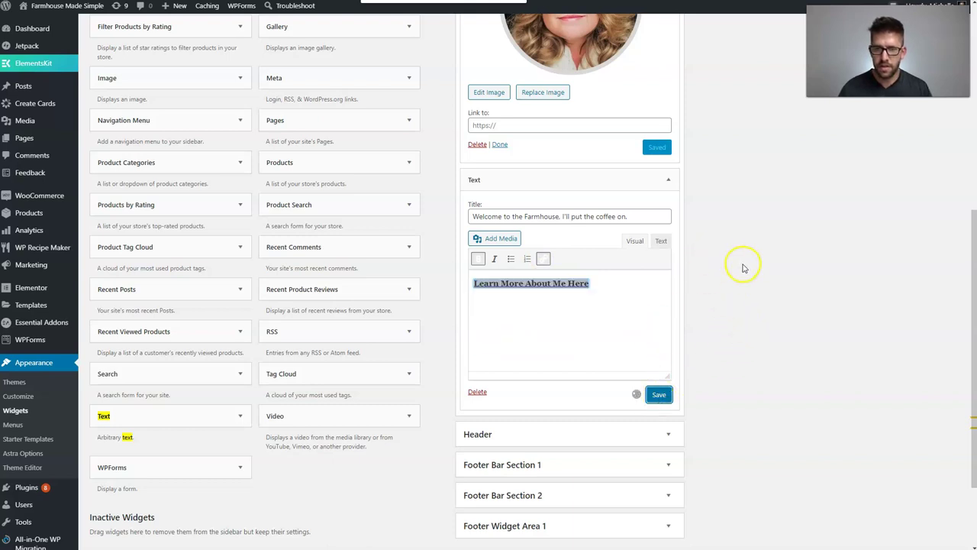
pyautogui.scroll(4, 757, 375)
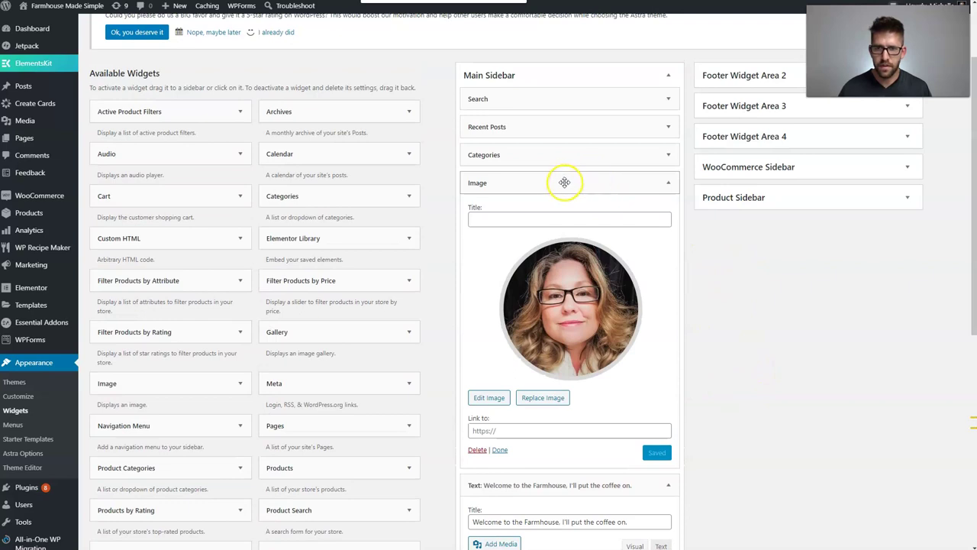
# Move the Image widget to the top of Main Sidebar and the welcome Text widget beneath it.
pyautogui.moveTo(514, 188); pyautogui.dragTo(516, 93)
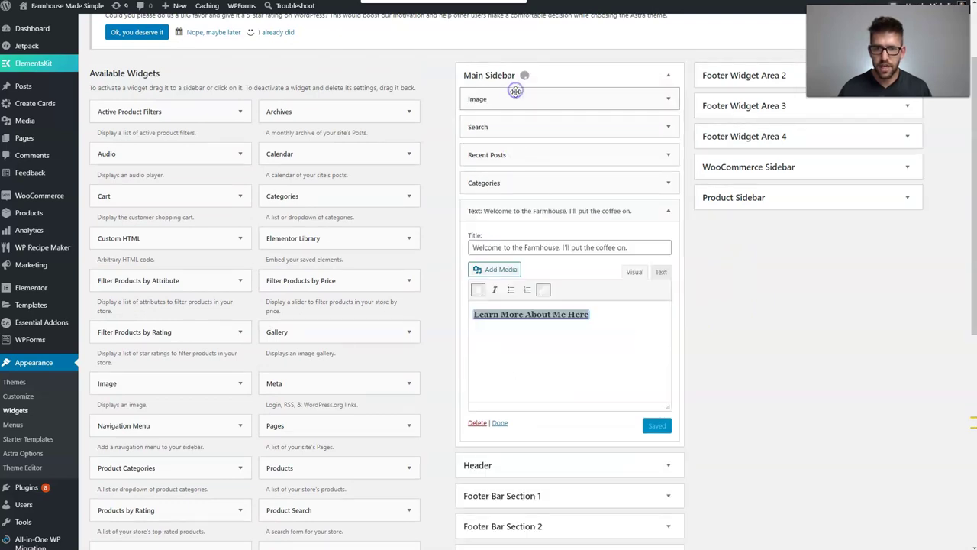
pyautogui.click(585, 212)
pyautogui.moveTo(522, 219); pyautogui.dragTo(515, 127)
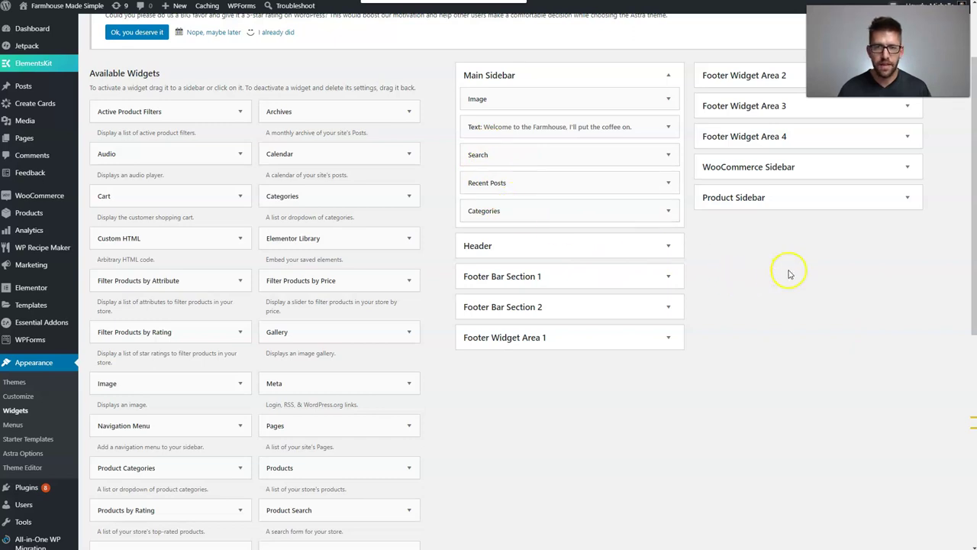
pyautogui.scroll(3, 790, 273)
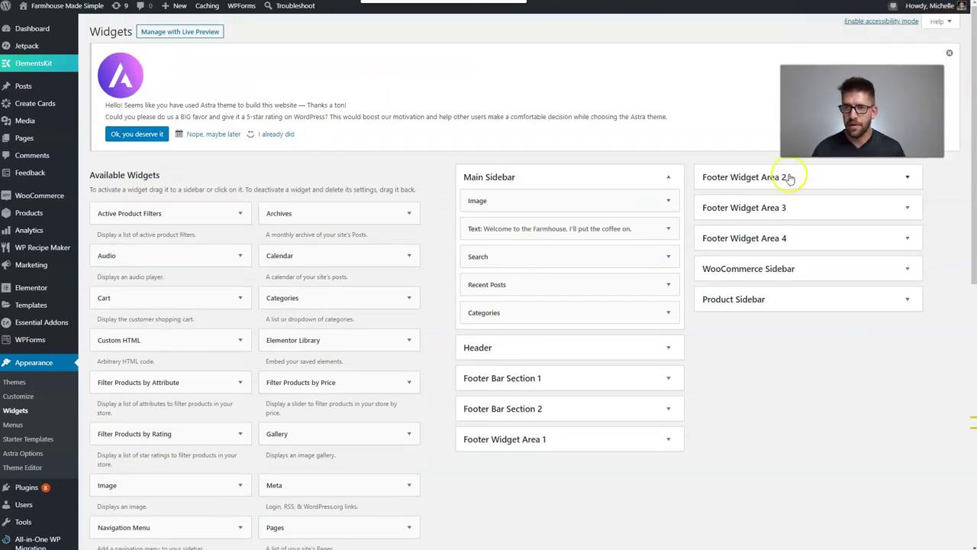
pyautogui.scroll(-6, 693, 252)
pyautogui.scroll(4, 670, 275)
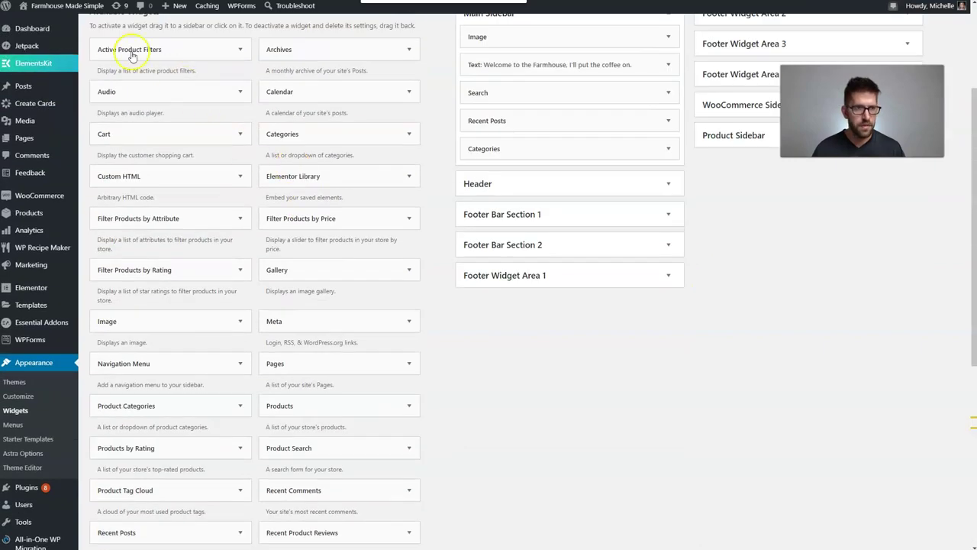
# Visit the live site and check the sidebar's portrait, welcome box and search field.
pyautogui.click(54, 20)
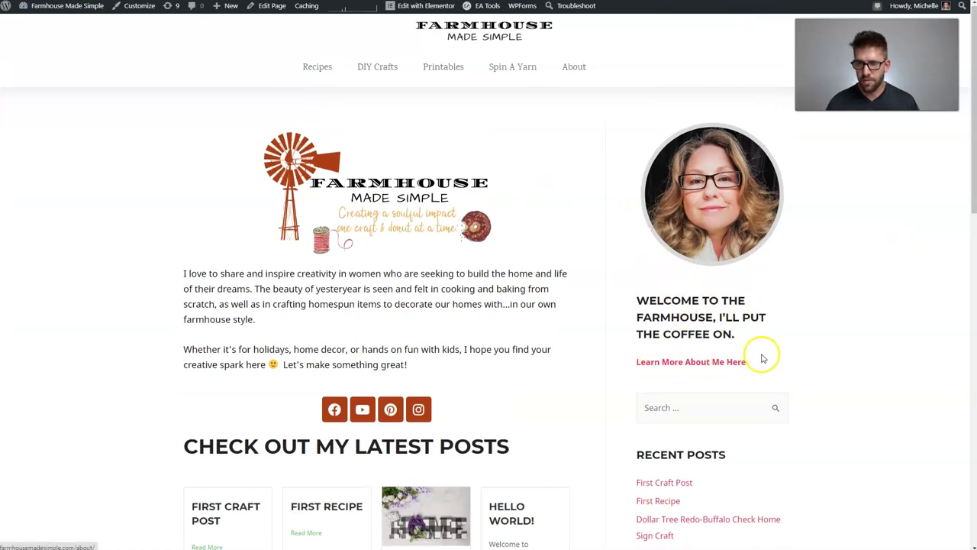
pyautogui.scroll(-2, 763, 353)
pyautogui.click(693, 307)
pyautogui.click(843, 305)
pyautogui.scroll(-2, 763, 290)
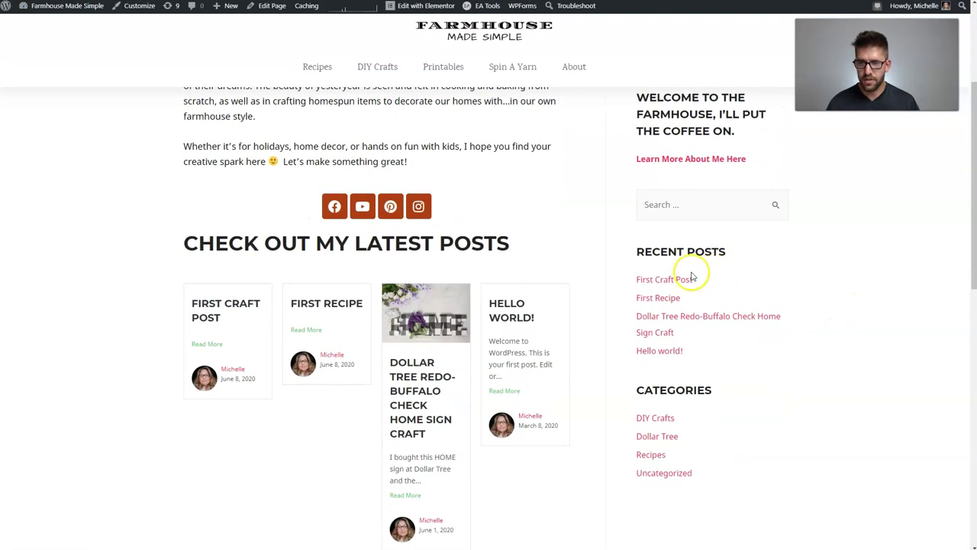
pyautogui.scroll(-3, 672, 381)
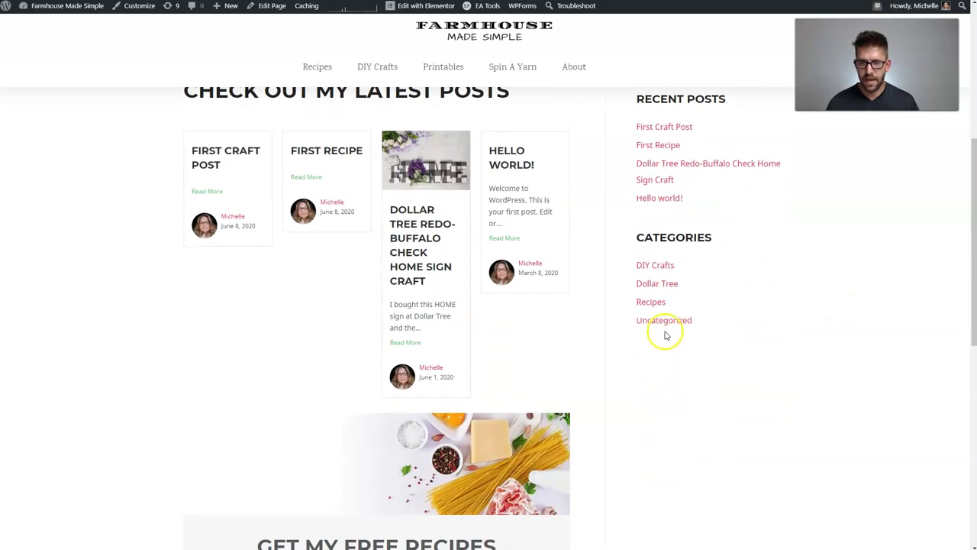
# Browse the Dollar Tree category page and its posts.
pyautogui.click(652, 284)
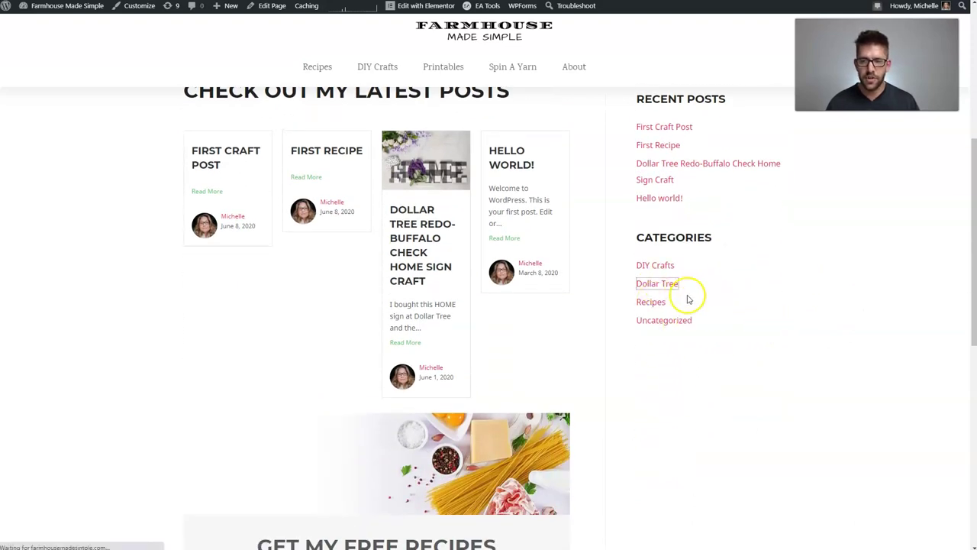
pyautogui.scroll(-4, 366, 229)
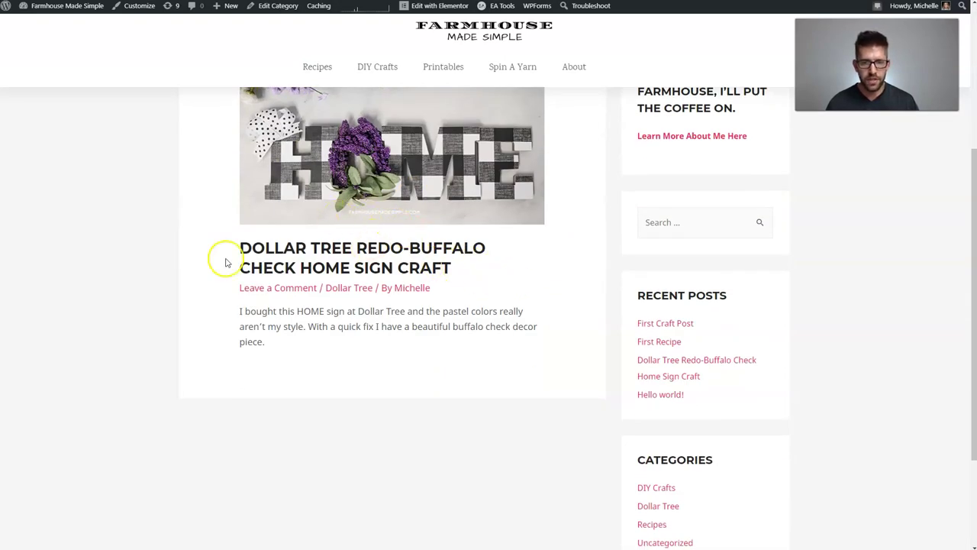
pyautogui.moveTo(233, 247); pyautogui.dragTo(458, 267)
pyautogui.click(481, 278)
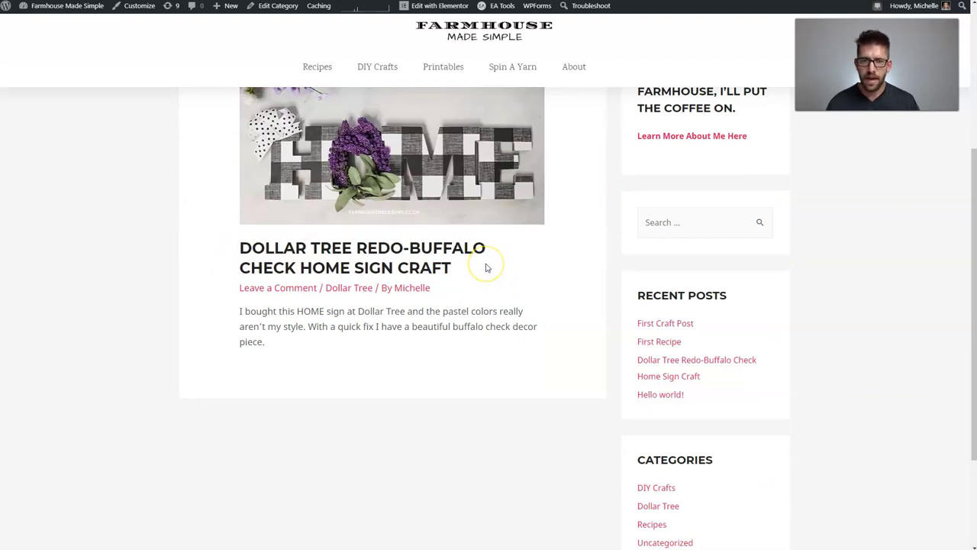
pyautogui.scroll(1, 486, 268)
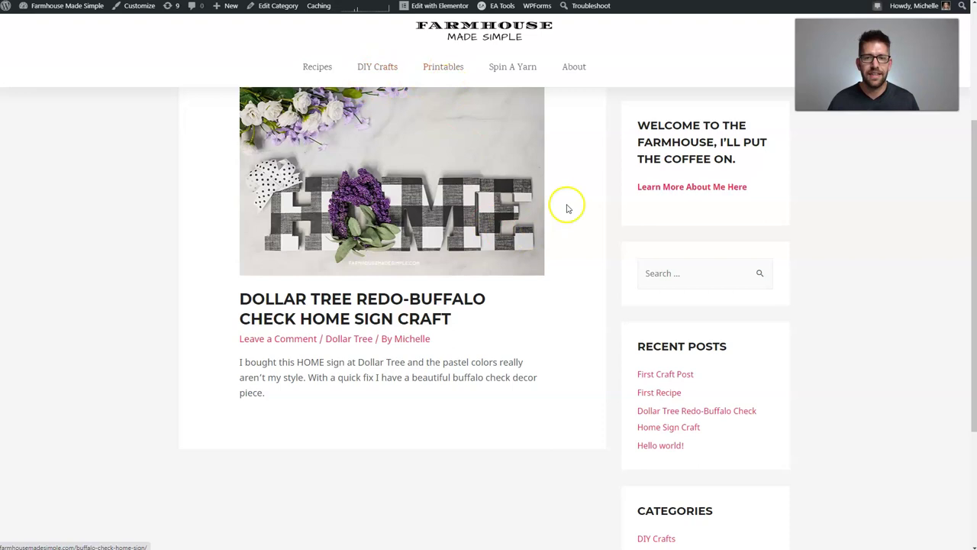
pyautogui.scroll(1, 577, 193)
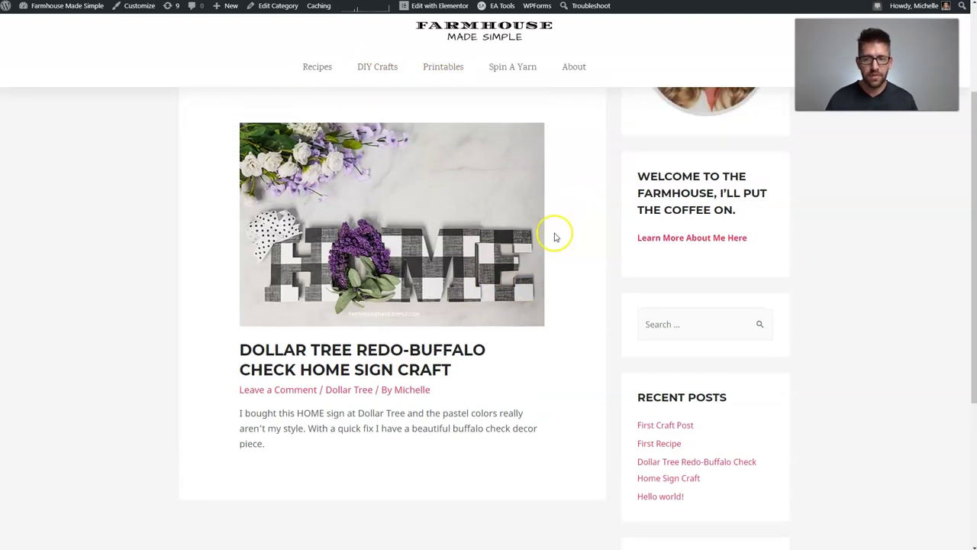
pyautogui.scroll(3, 555, 237)
pyautogui.moveTo(239, 179); pyautogui.dragTo(406, 184)
pyautogui.click(405, 184)
# Return to the homepage via the site logo and scroll through it.
pyautogui.click(507, 36)
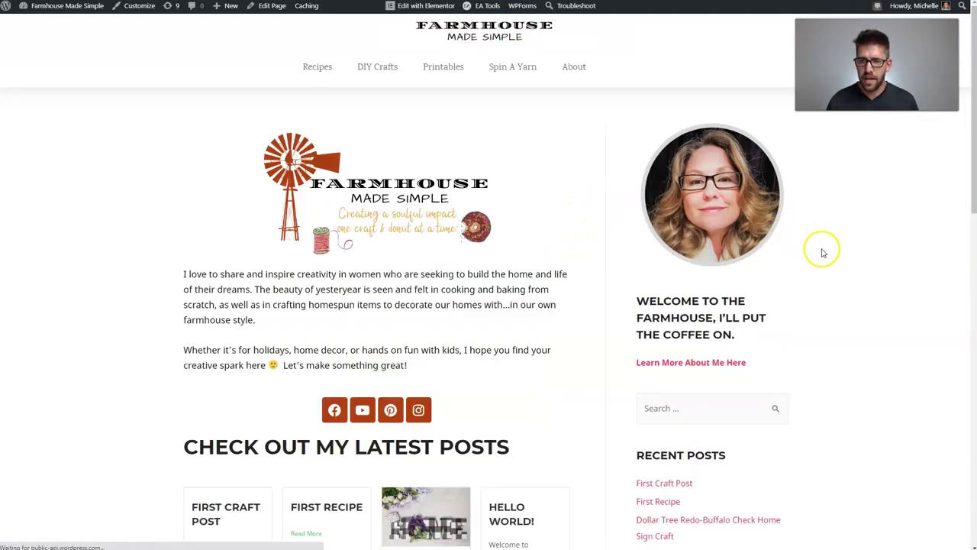
pyautogui.scroll(-3, 834, 276)
pyautogui.scroll(-3, 834, 276)
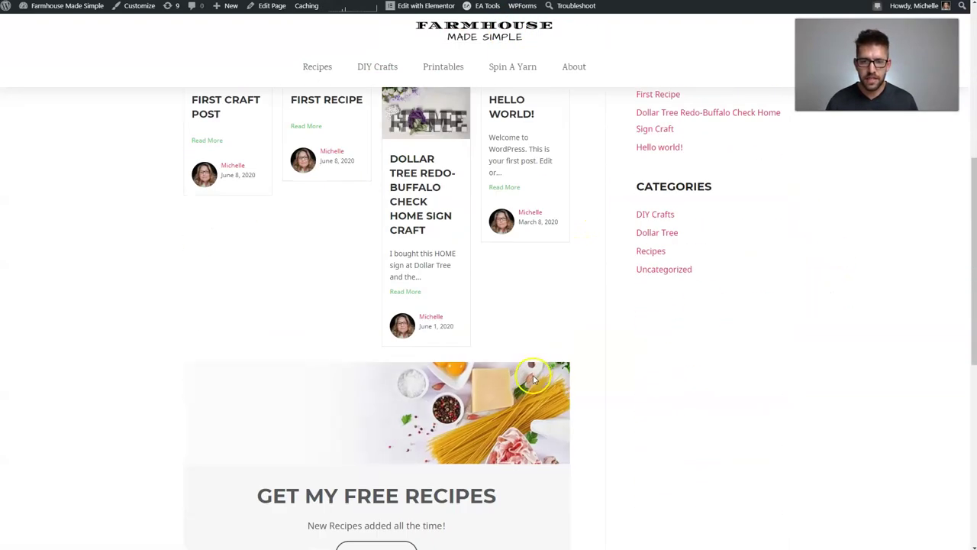
pyautogui.scroll(-4, 829, 290)
# In Elementor, delete the duplicate portrait section below the free-recipes box and update.
pyautogui.click(409, 8)
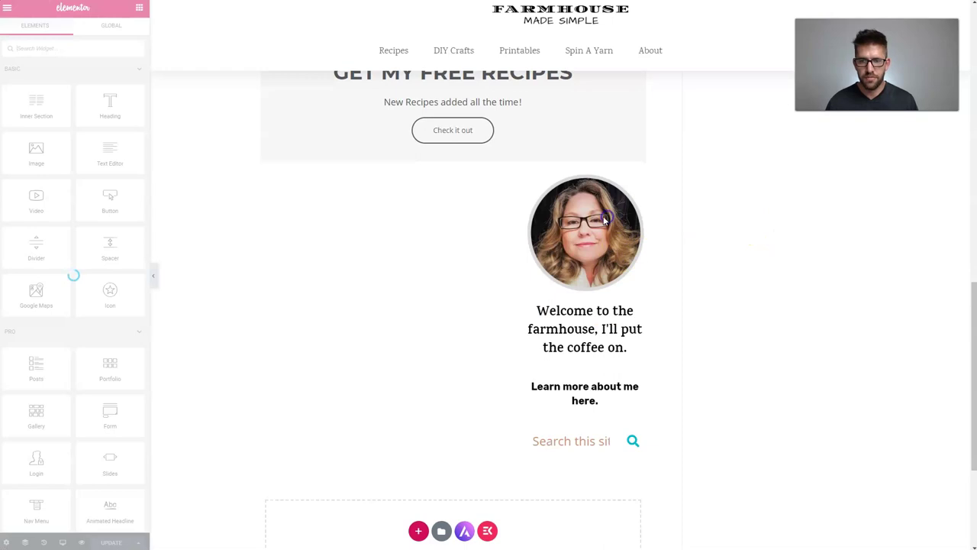
pyautogui.click(468, 163)
pyautogui.scroll(3, 726, 286)
pyautogui.click(110, 542)
# Go back to the live homepage through View Page in the Elementor menu.
pyautogui.scroll(4, 619, 386)
pyautogui.scroll(4, 666, 374)
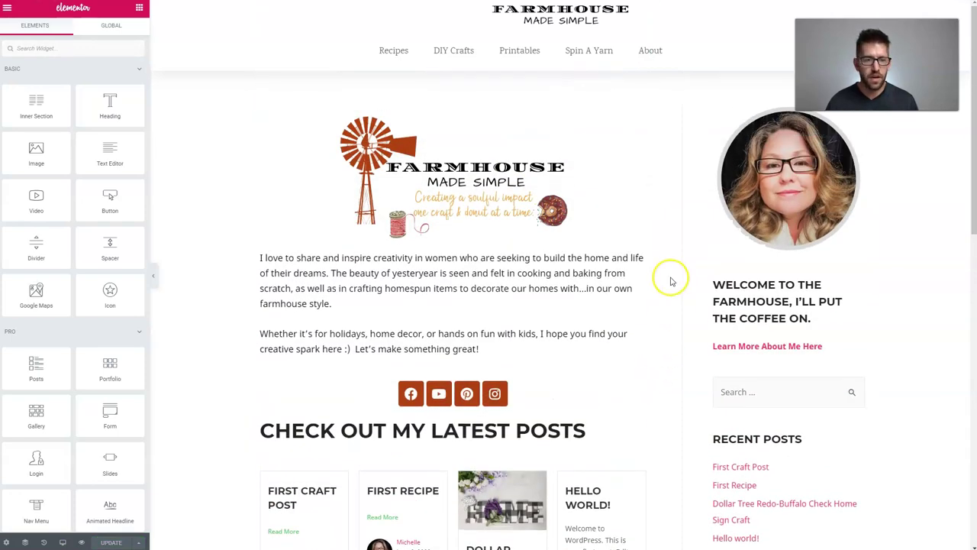
pyautogui.click(7, 8)
pyautogui.click(46, 272)
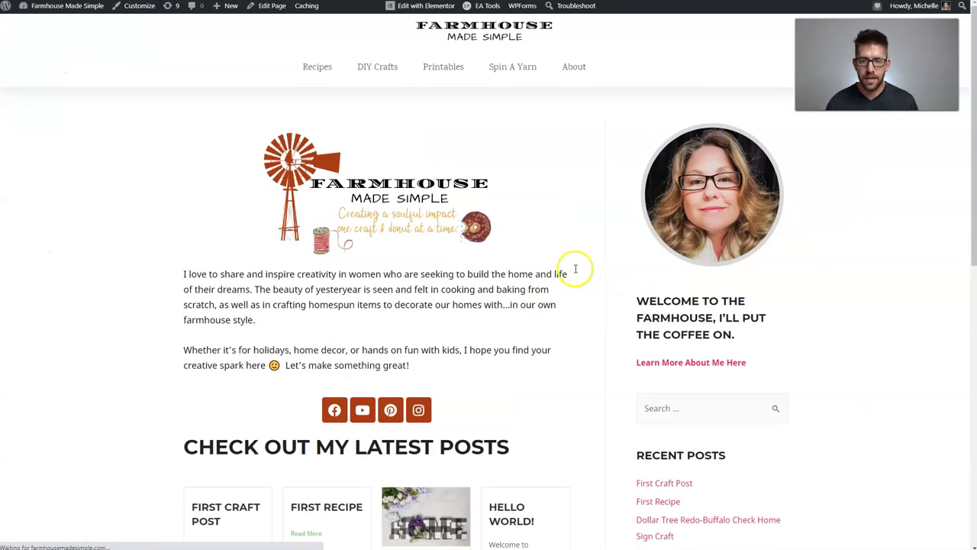
# Open First Craft Post from Recent Posts and review its profile-image sidebar.
pyautogui.scroll(-4, 578, 243)
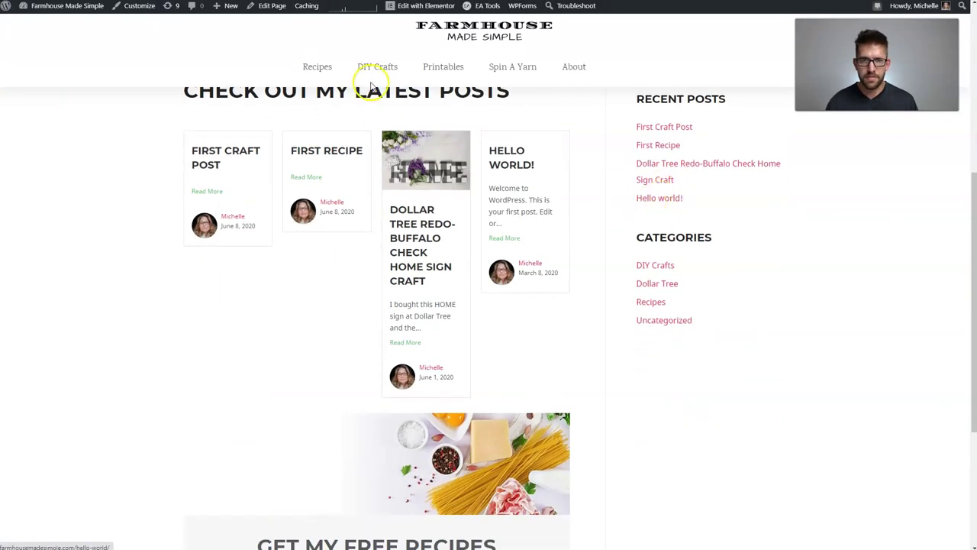
pyautogui.click(664, 128)
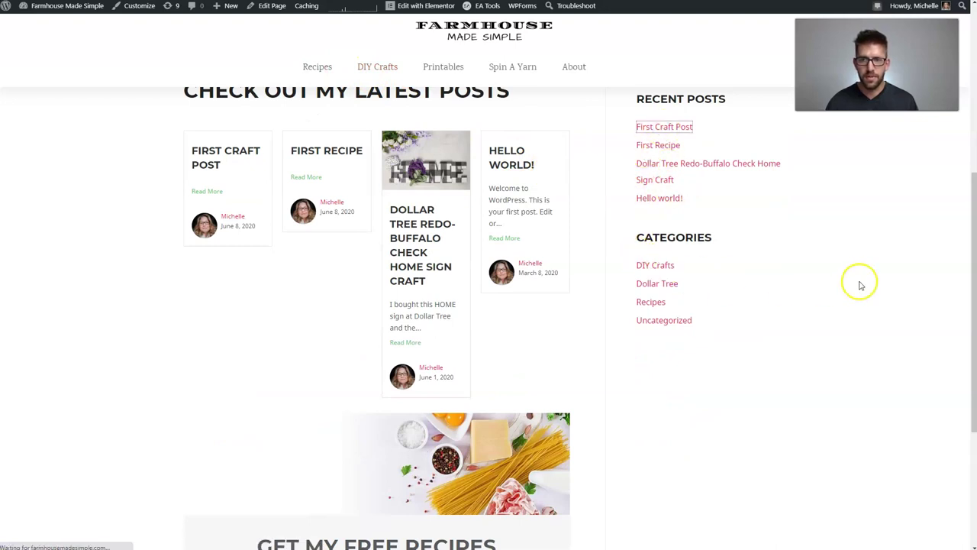
pyautogui.scroll(-5, 832, 274)
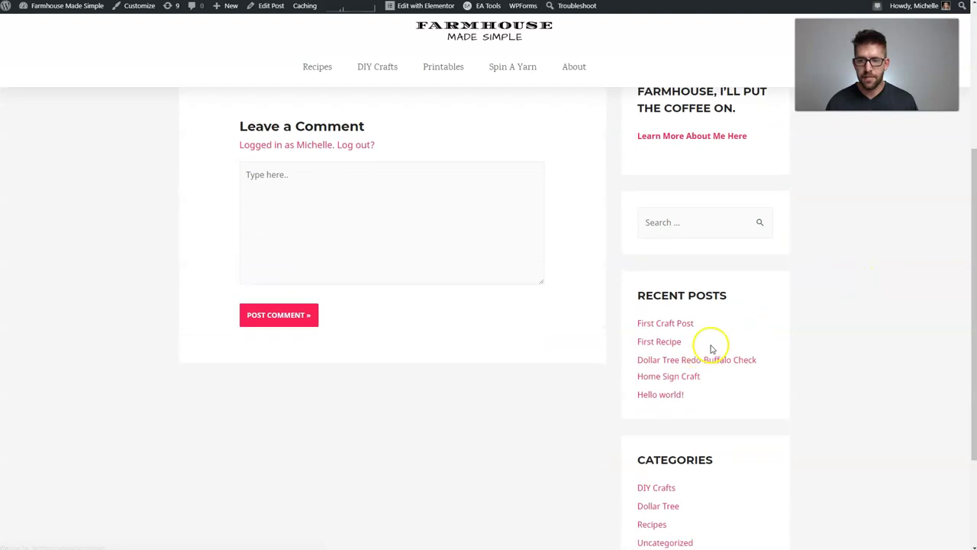
pyautogui.scroll(-2, 687, 365)
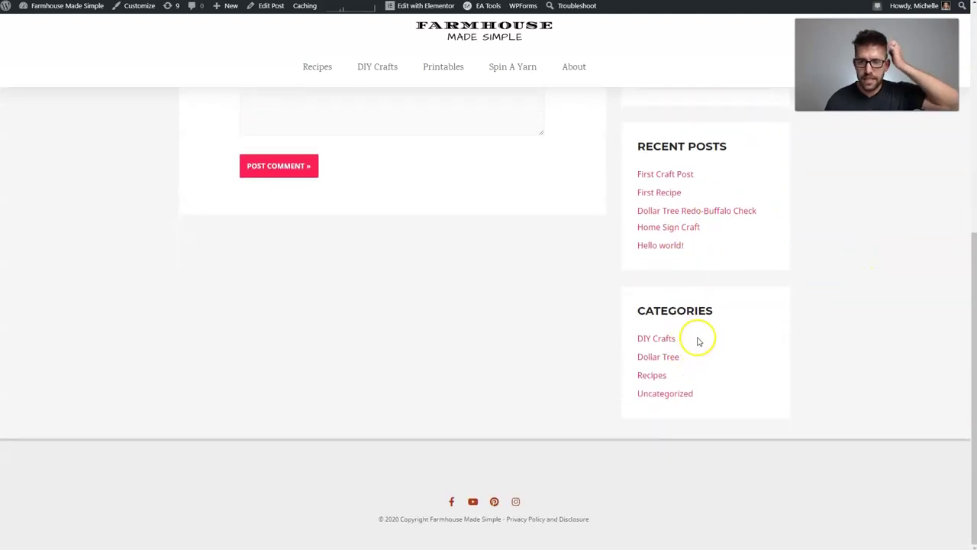
pyautogui.scroll(5, 672, 316)
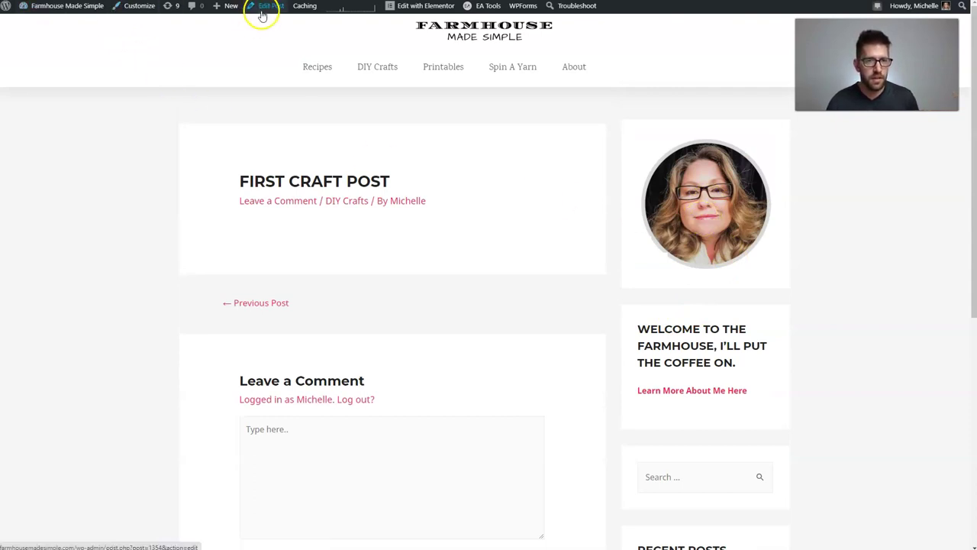
# Return to the homepage and open it in the page editor.
pyautogui.click(143, 7)
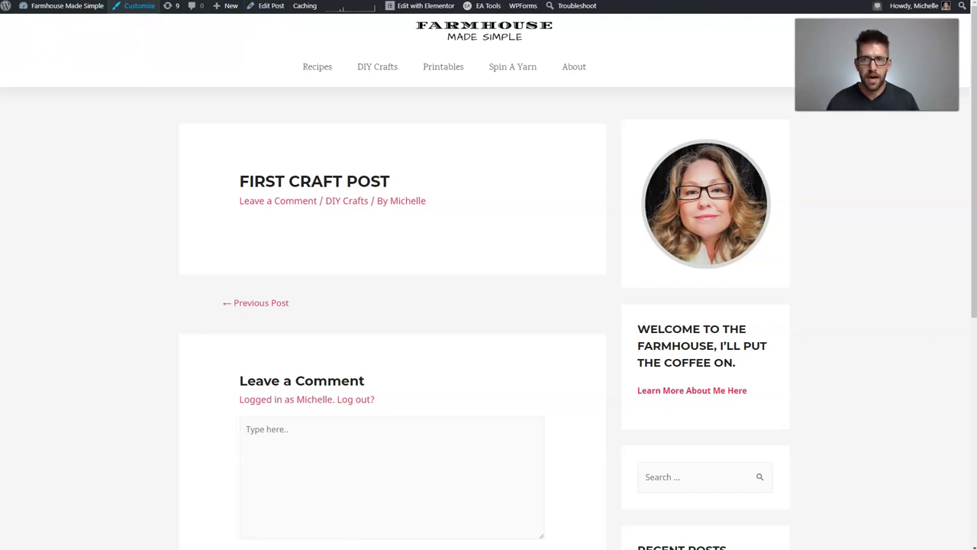
pyautogui.moveTo(88, 11)
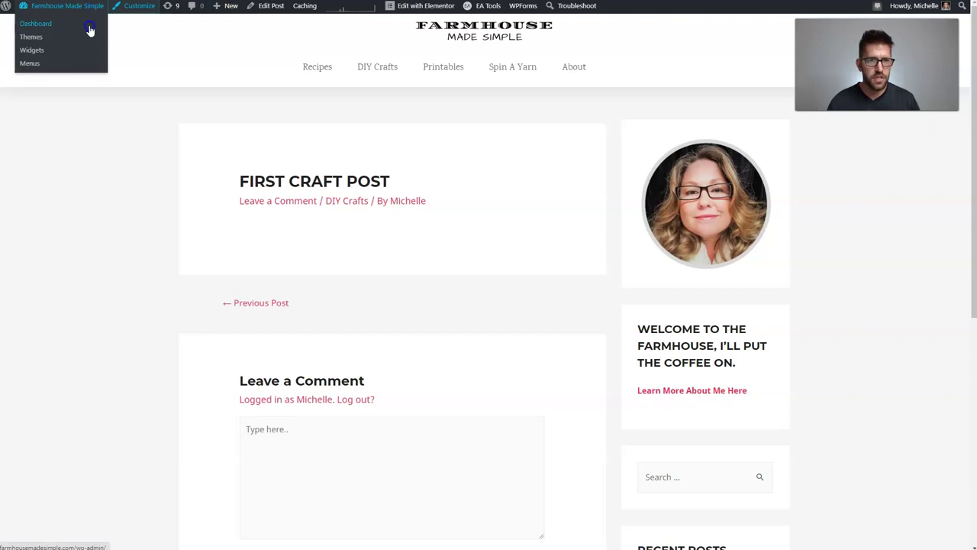
pyautogui.click(89, 29)
pyautogui.click(506, 37)
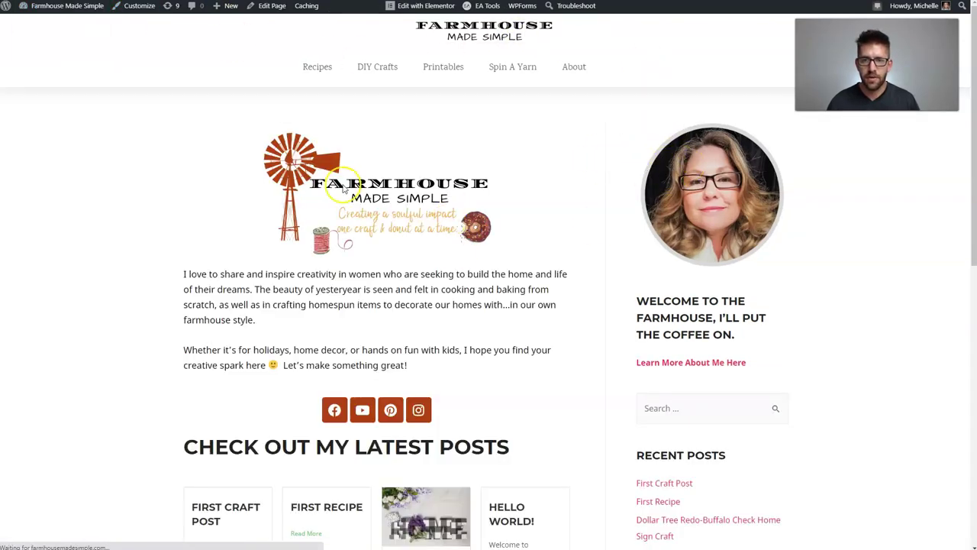
pyautogui.click(272, 6)
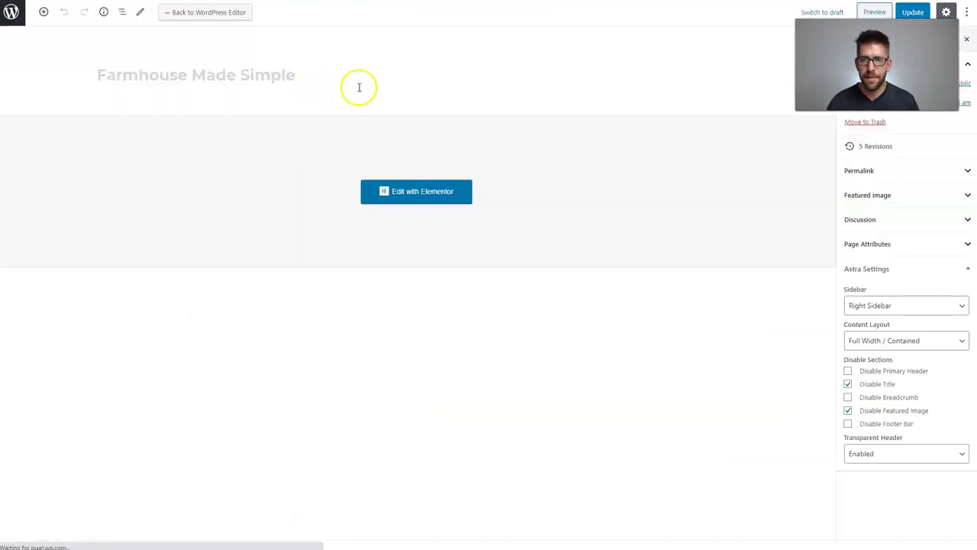
# Change the homepage's Astra Content Layout to Boxed and update the page.
pyautogui.click(916, 340)
pyautogui.click(885, 364)
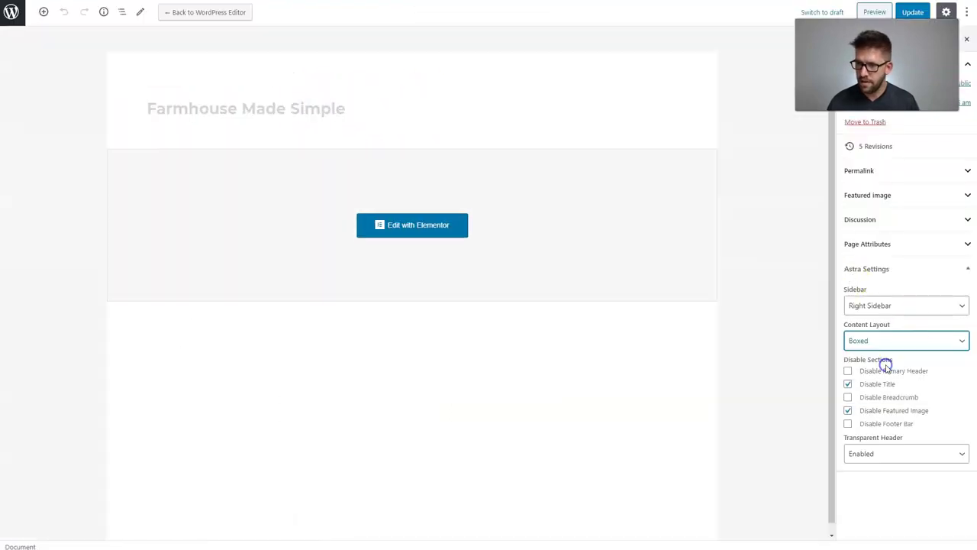
pyautogui.click(916, 12)
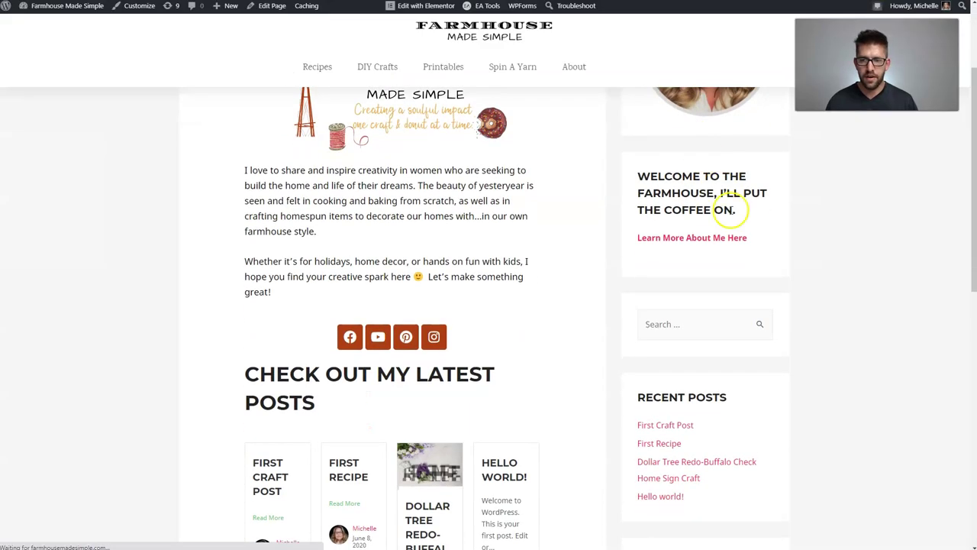
pyautogui.scroll(-10, 489, 290)
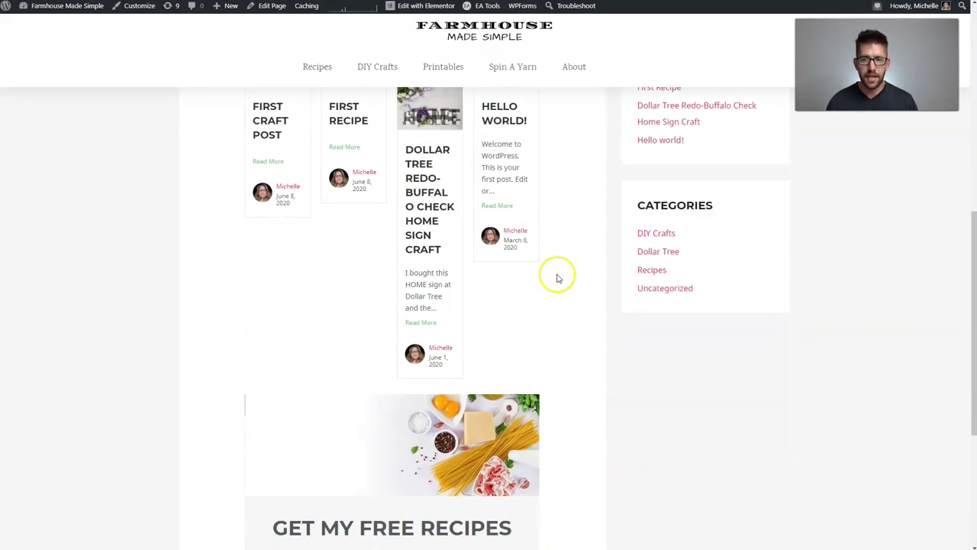
pyautogui.scroll(1, 679, 327)
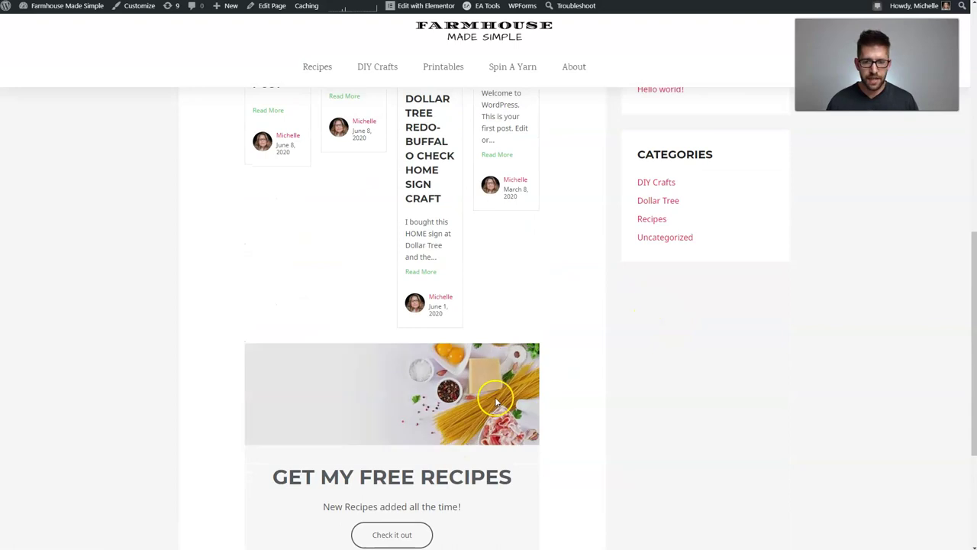
pyautogui.scroll(-1, 628, 331)
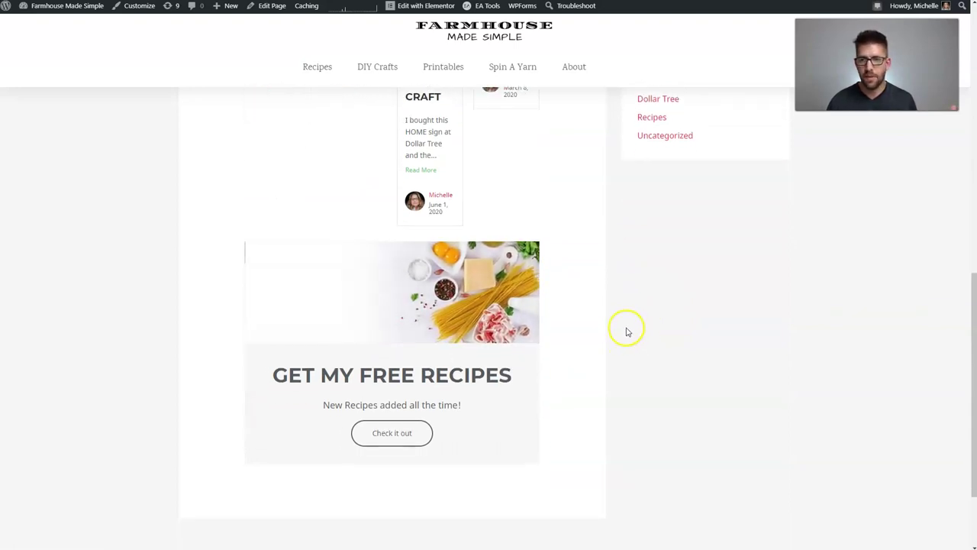
pyautogui.click(390, 432)
pyautogui.scroll(-1, 534, 397)
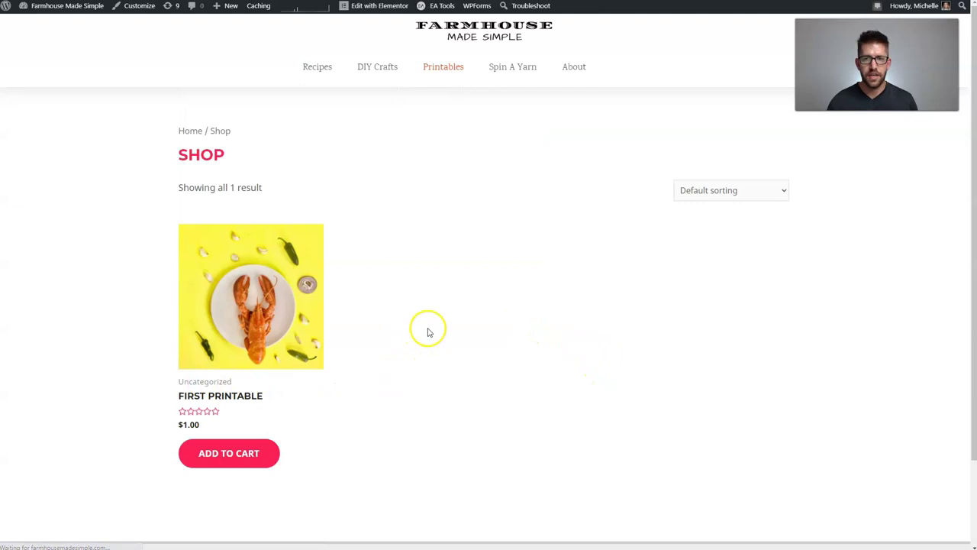
pyautogui.click(484, 38)
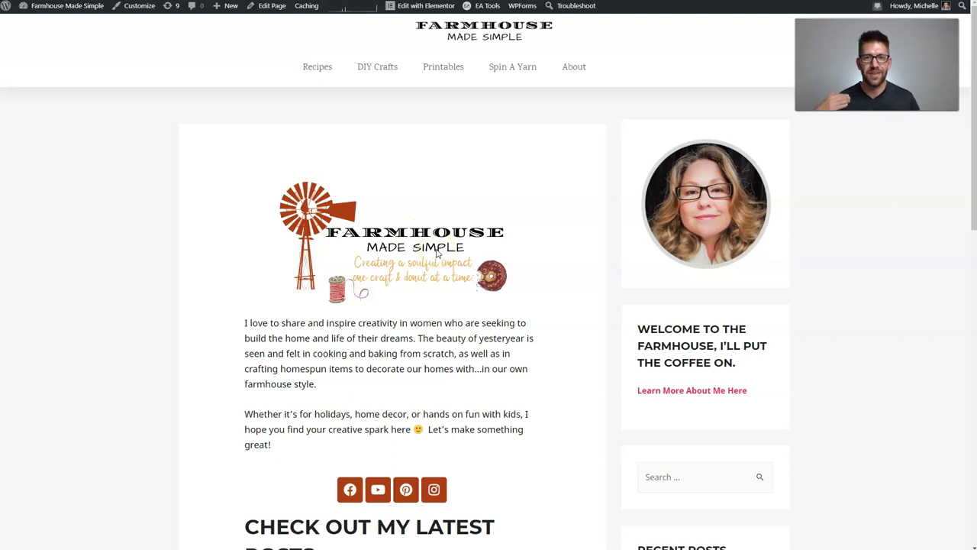
# Review the About page, selecting its main heading and scrolling through its content.
pyautogui.click(577, 66)
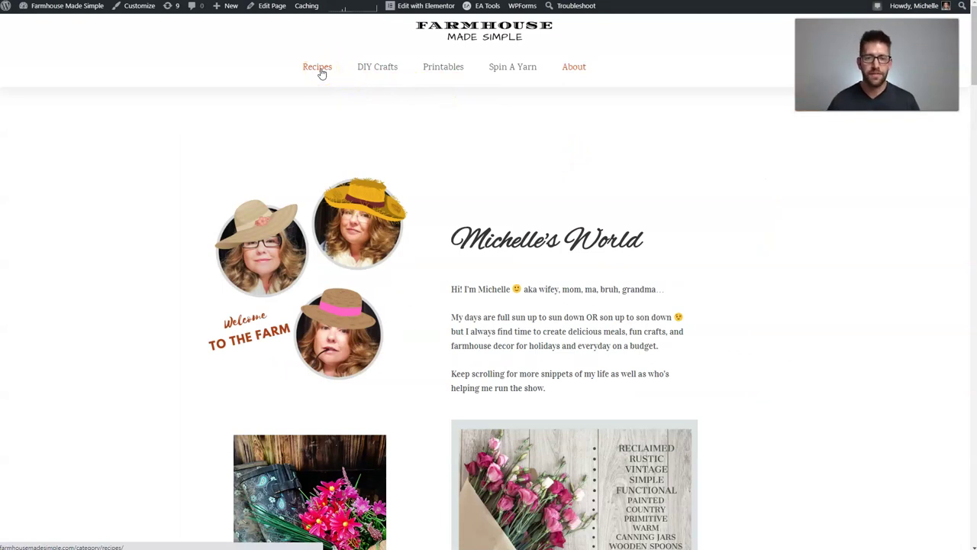
pyautogui.moveTo(453, 233); pyautogui.dragTo(634, 234)
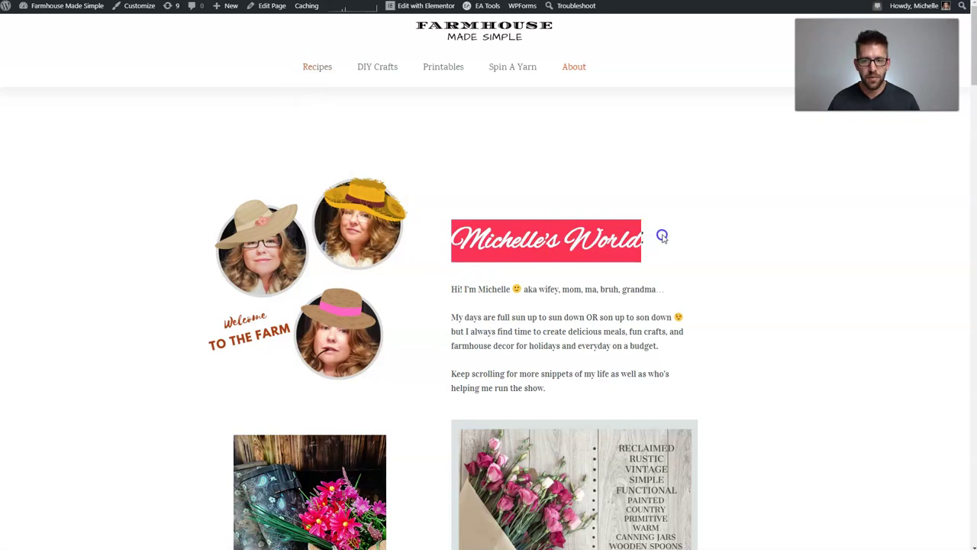
pyautogui.scroll(-3, 662, 237)
pyautogui.scroll(-5, 776, 263)
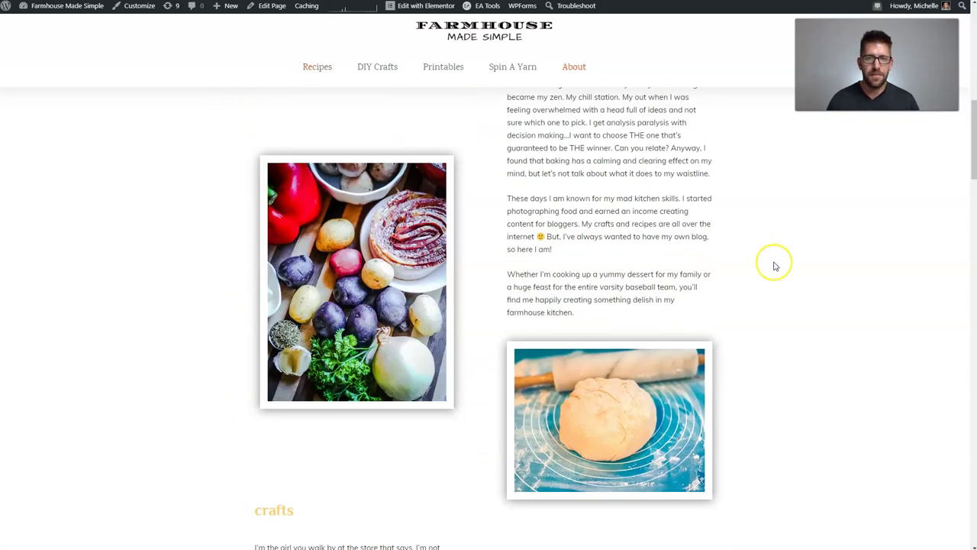
pyautogui.scroll(-10, 776, 266)
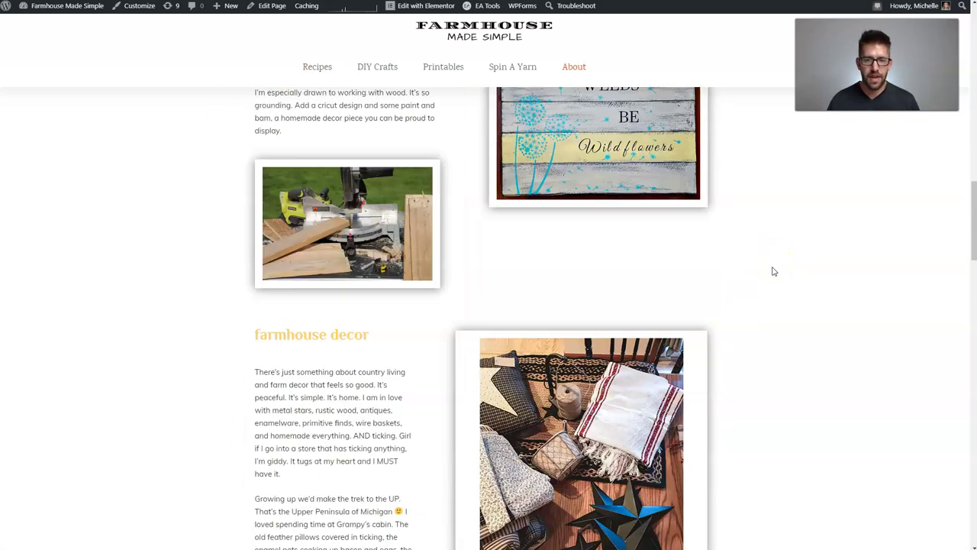
pyautogui.scroll(5, 774, 285)
# Check the Recipes category page, then return to the homepage via the logo and scroll through it.
pyautogui.click(321, 68)
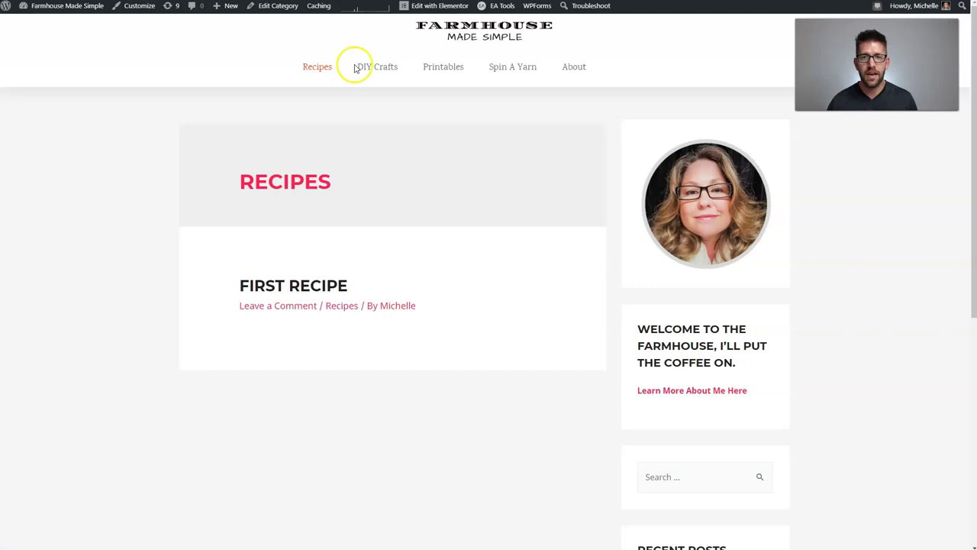
pyautogui.click(504, 36)
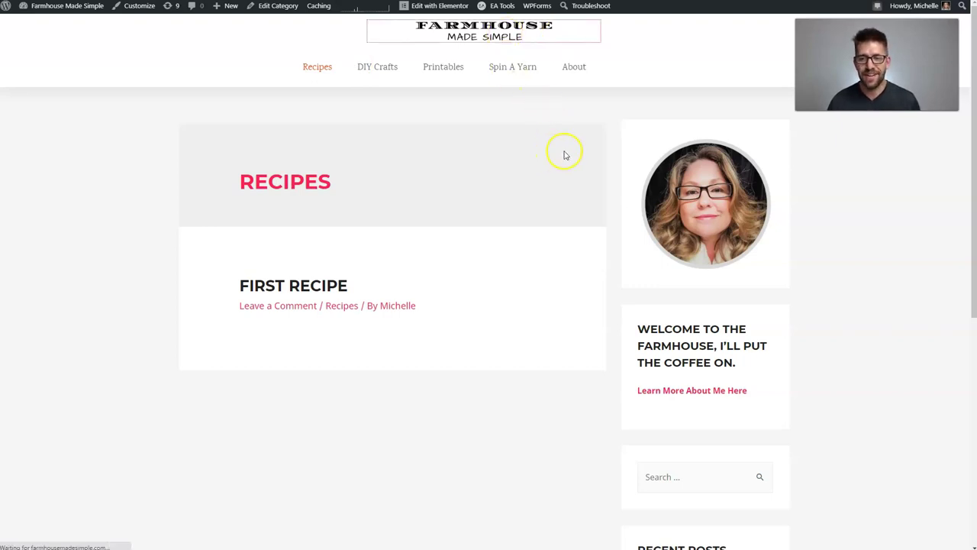
pyautogui.scroll(-2, 813, 262)
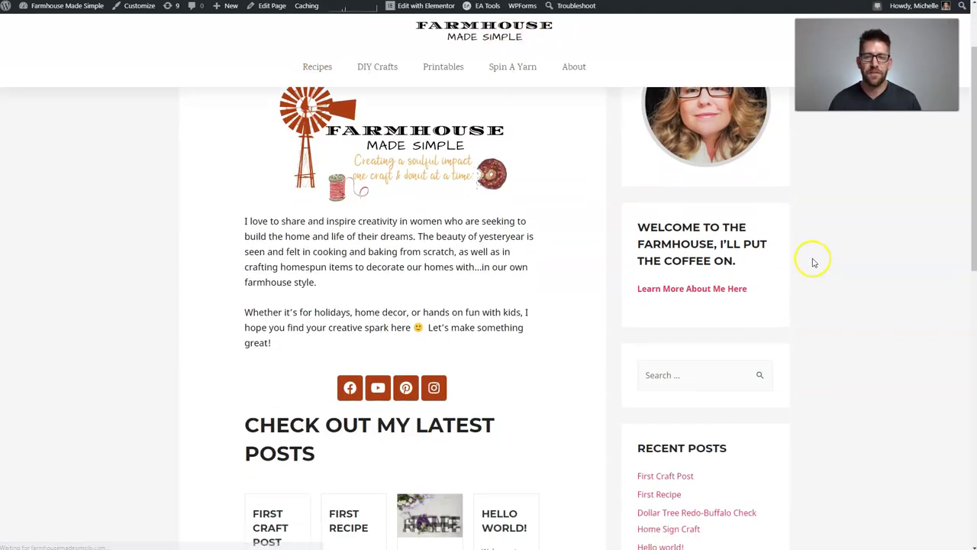
pyautogui.scroll(-10, 813, 262)
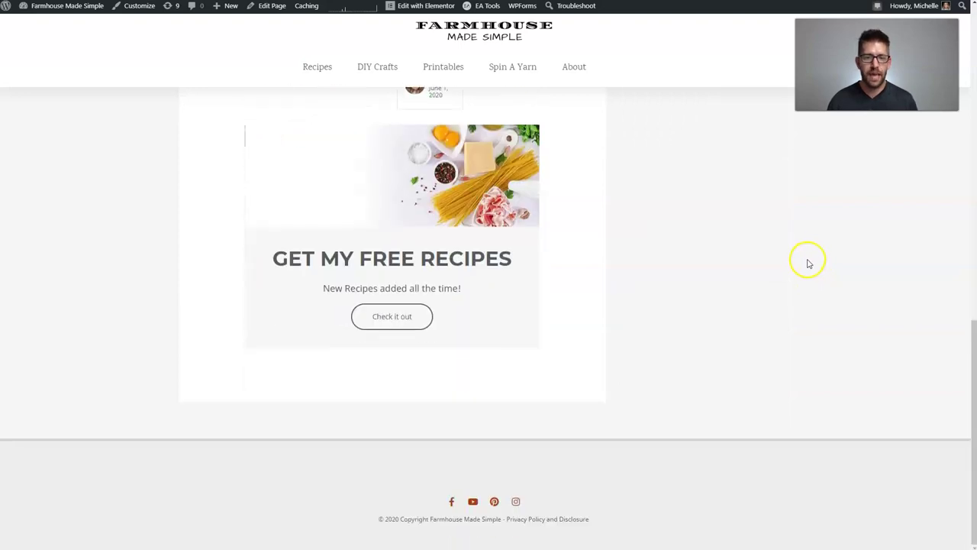
pyautogui.scroll(11, 809, 263)
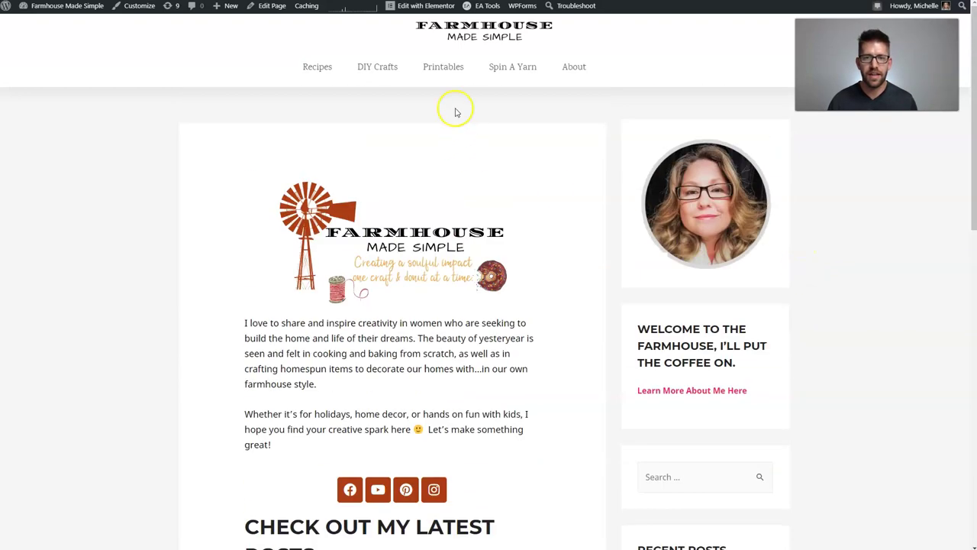
# Open the Printables shop page and scroll through it.
pyautogui.click(432, 68)
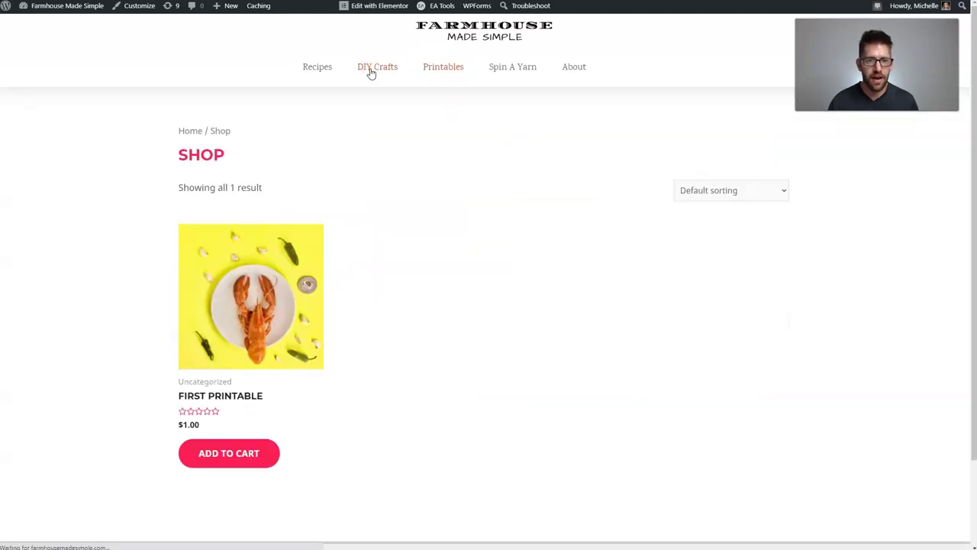
pyautogui.scroll(-5, 465, 218)
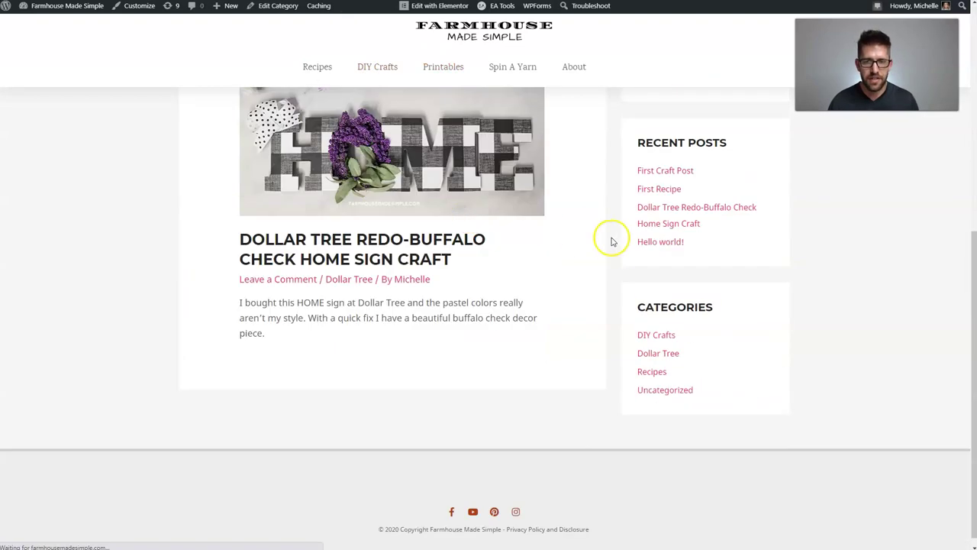
pyautogui.scroll(4, 614, 238)
pyautogui.scroll(2, 619, 242)
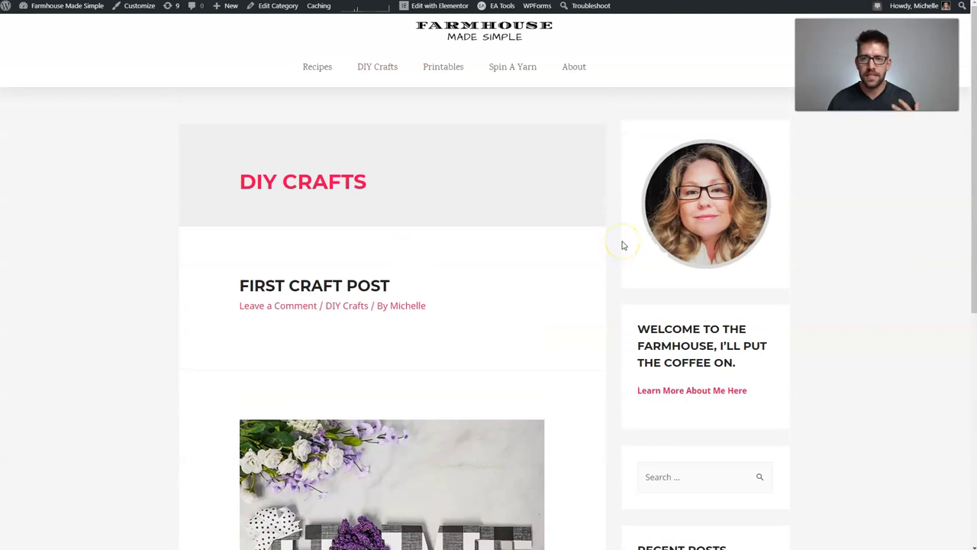